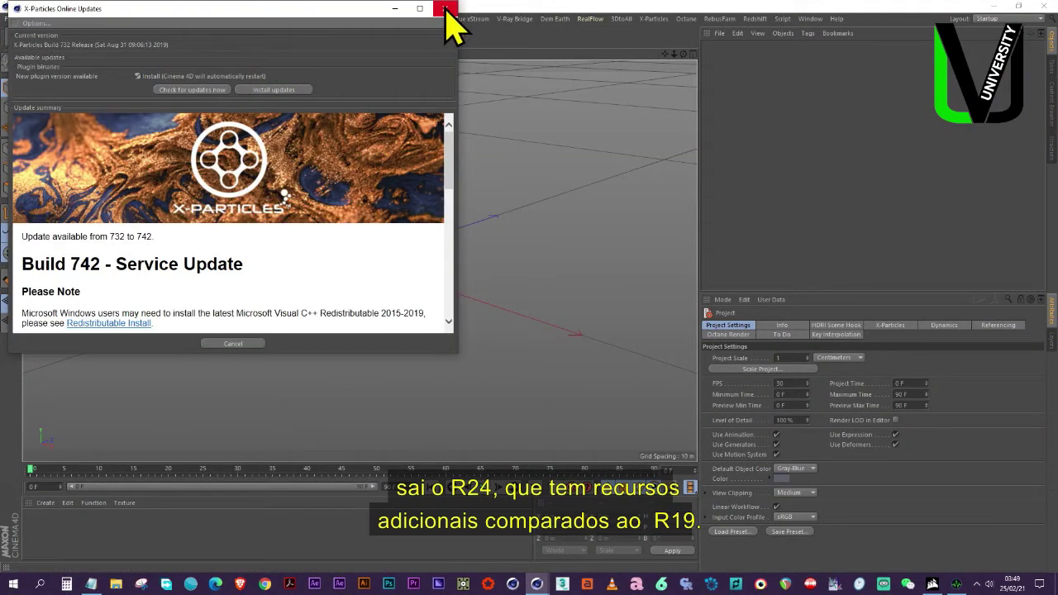
# - Close the X-Particles update window and switch the viewport to the four-view layout
pyautogui.click(445, 9)
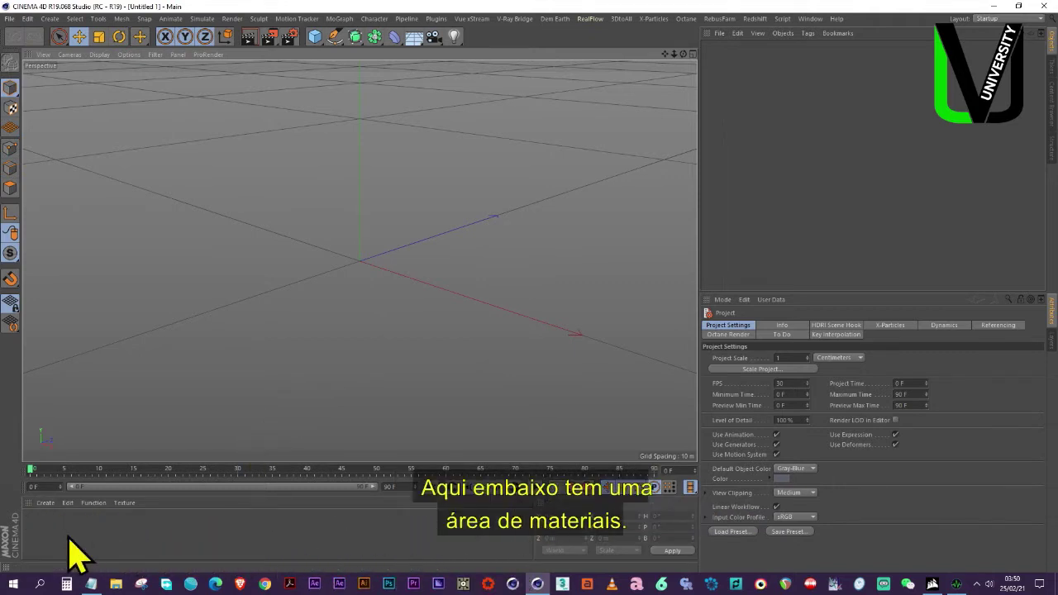
pyautogui.moveTo(33, 475)
pyautogui.mouseDown()
pyautogui.moveTo(637, 478)
pyautogui.moveTo(49, 475)
pyautogui.mouseUp()
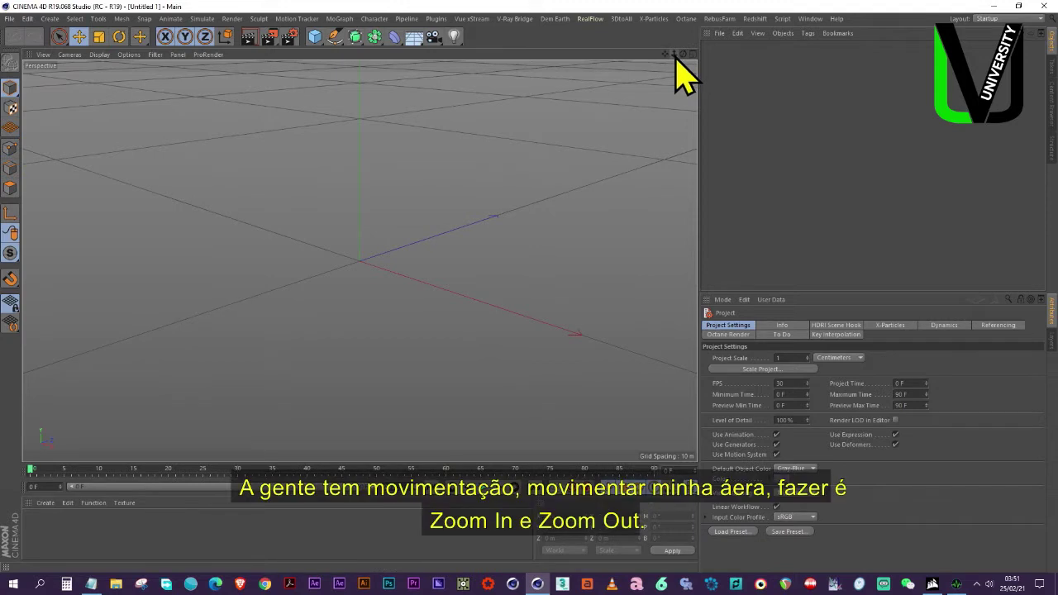
pyautogui.moveTo(666, 55); pyautogui.dragTo(636, 59)
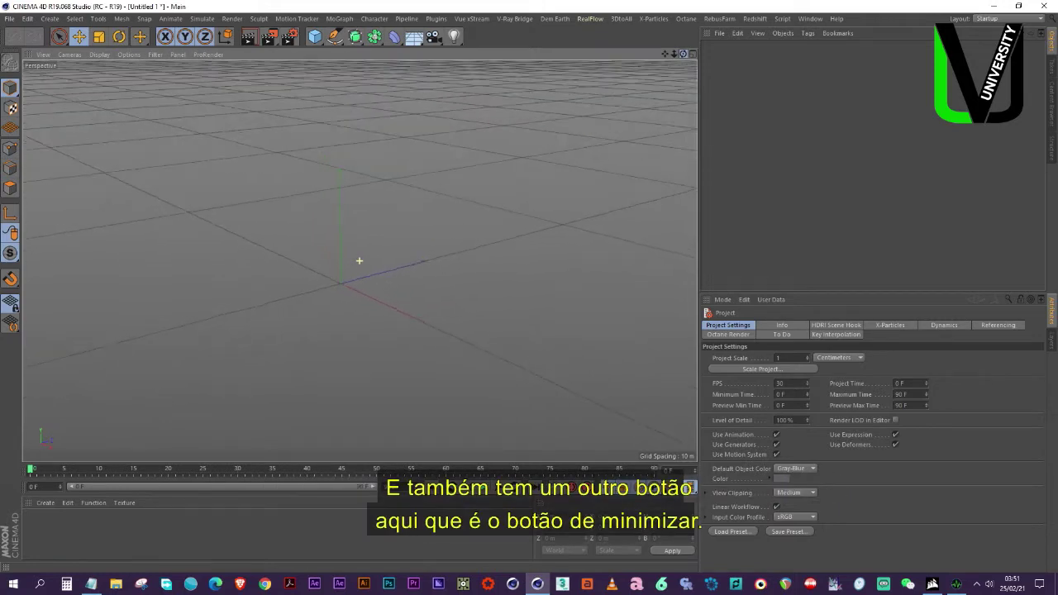
pyautogui.click(692, 55)
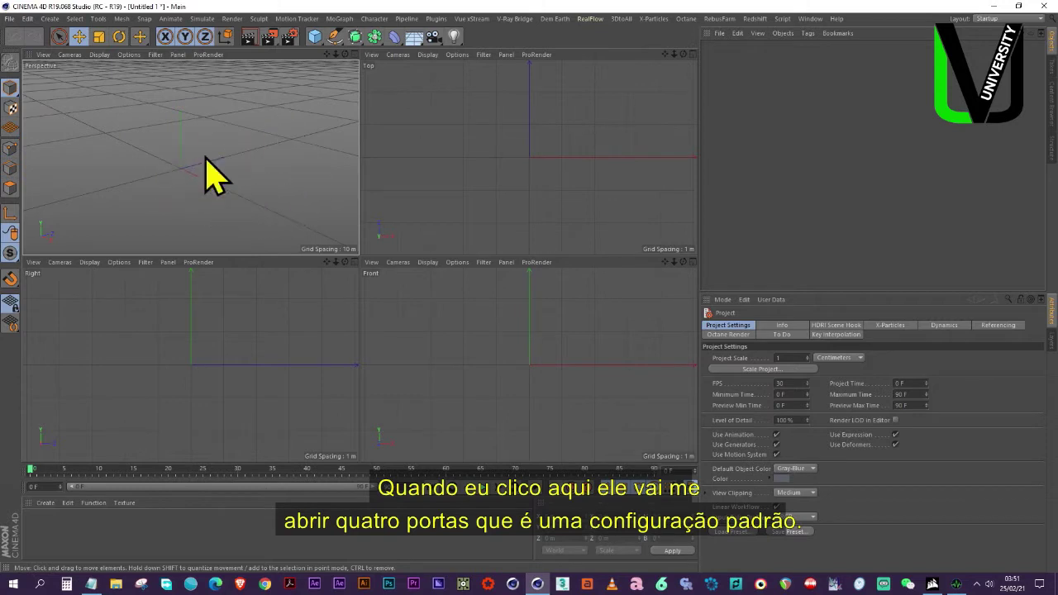
# - Activate the Top, Right, Front and Perspective views in turn
pyautogui.click(509, 133)
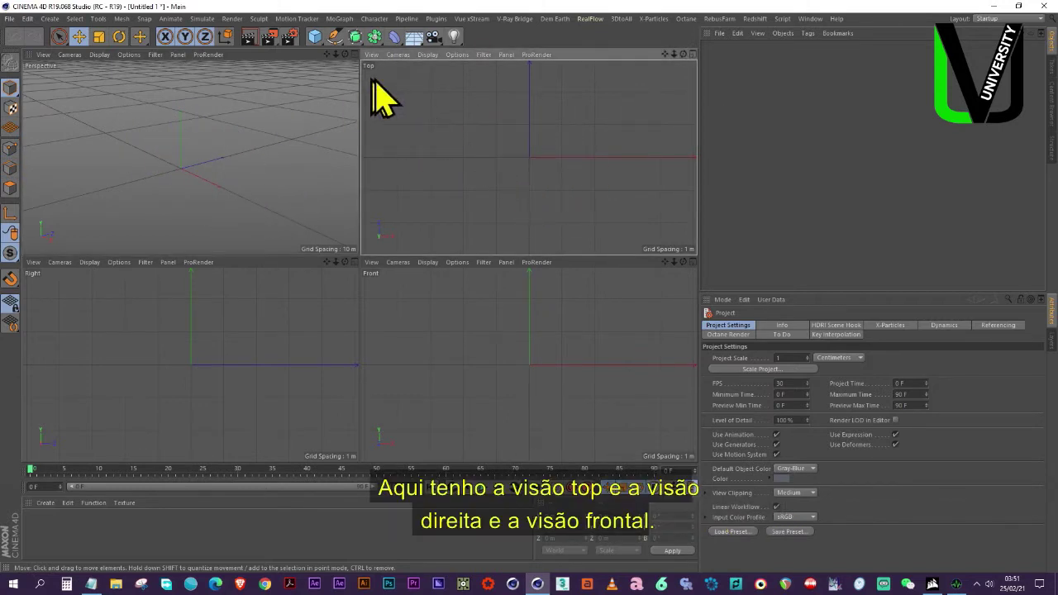
pyautogui.click(165, 331)
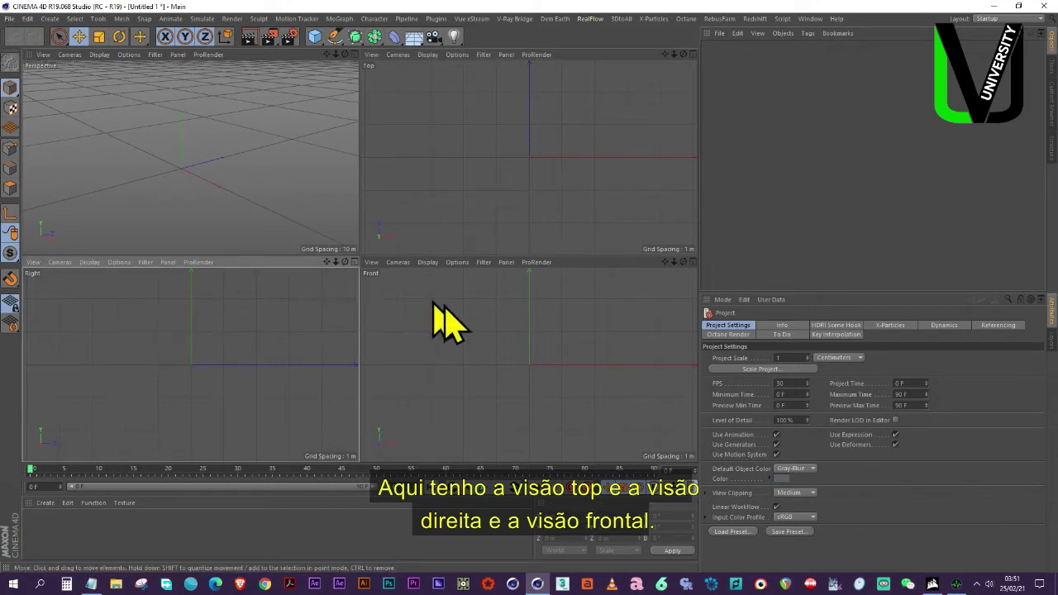
pyautogui.click(397, 320)
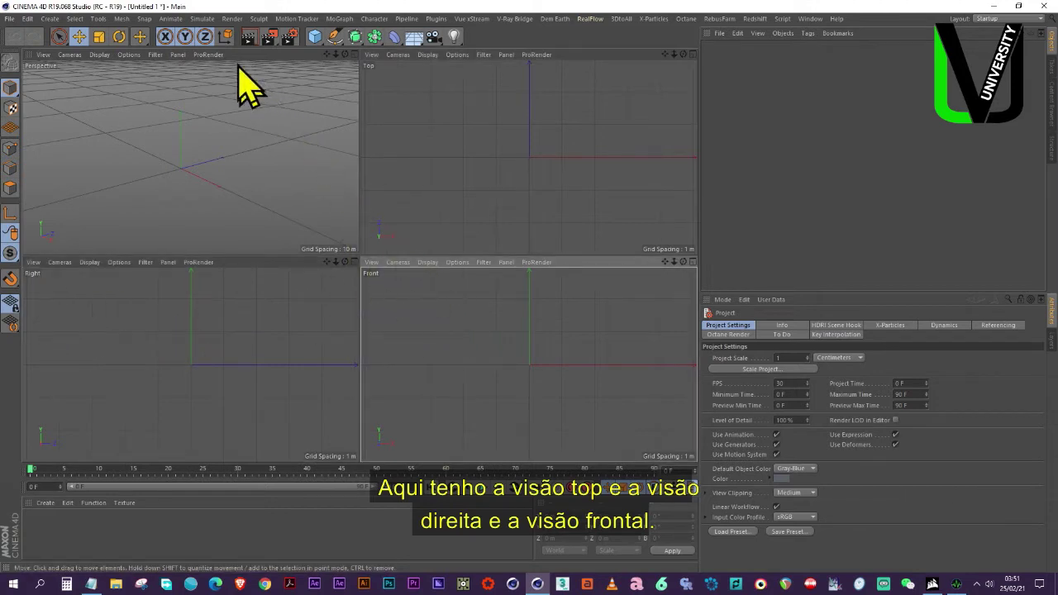
pyautogui.click(264, 54)
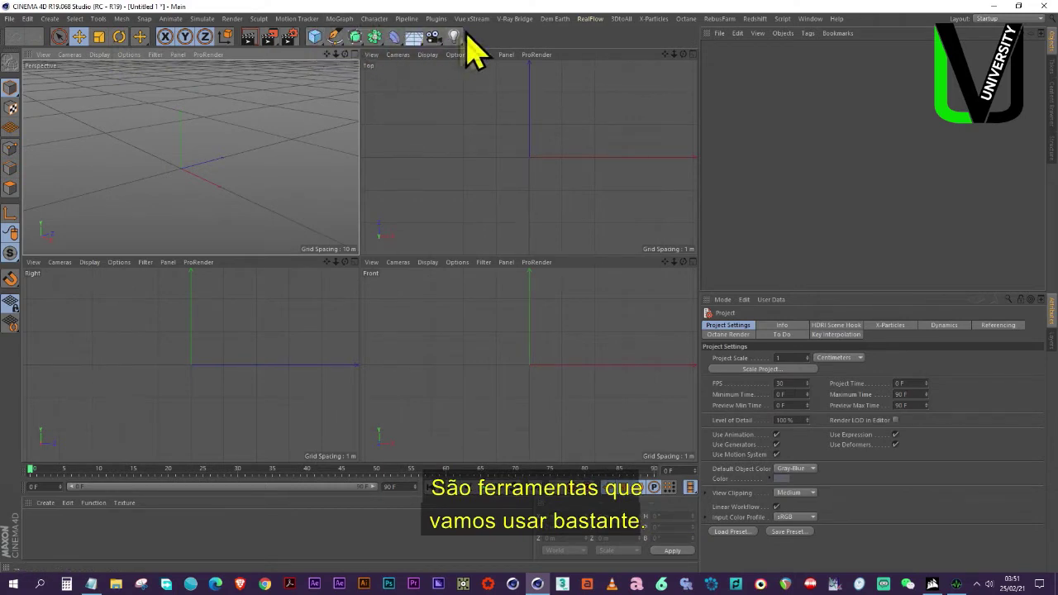
# - Examine the primitive, spline, generator, array, deformer, camera and light object tools
pyautogui.click(318, 42)
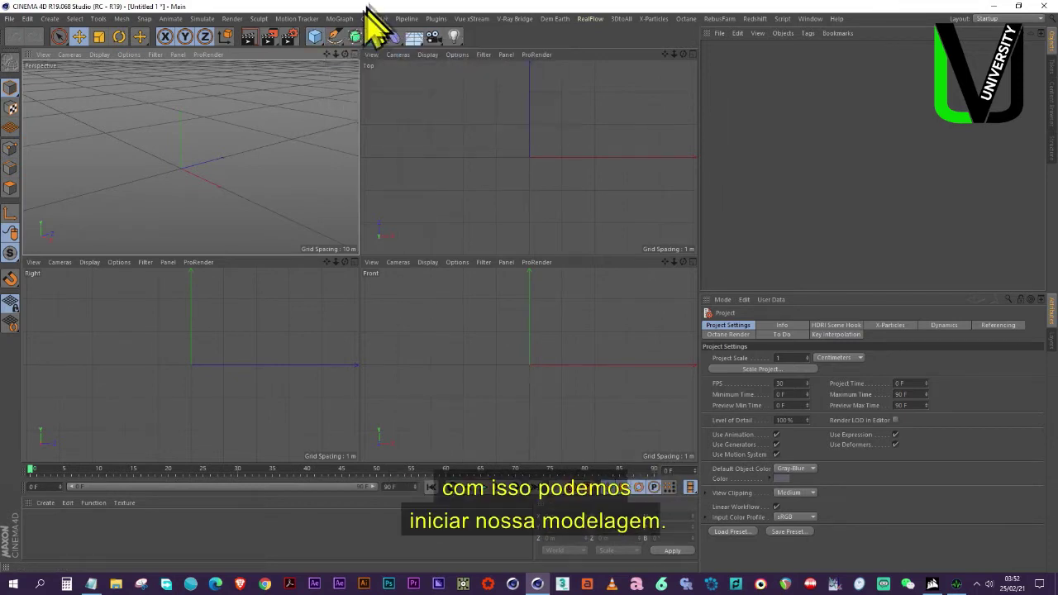
pyautogui.click(336, 37)
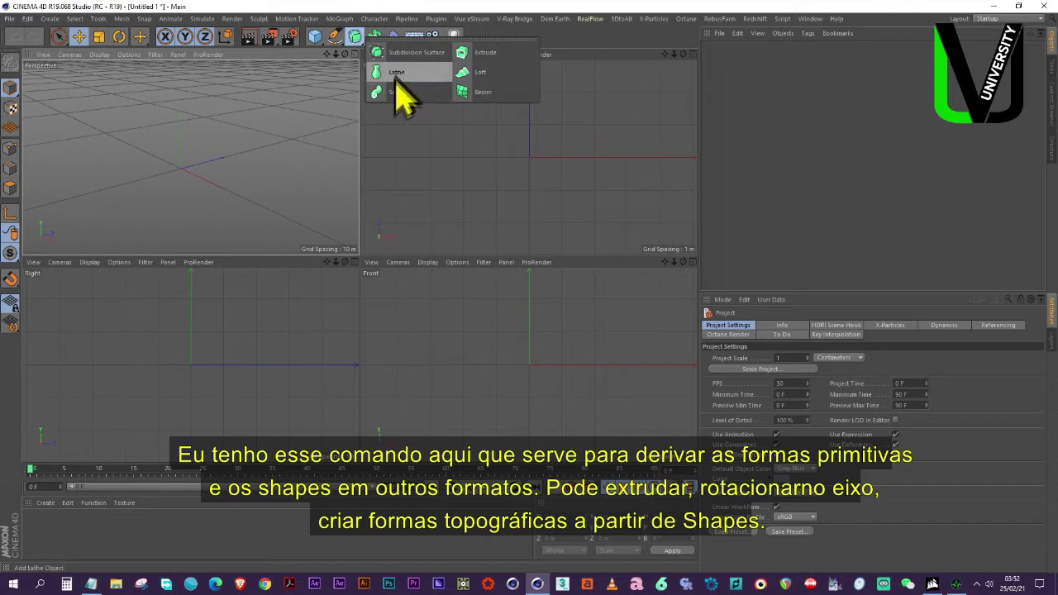
pyautogui.click(463, 57)
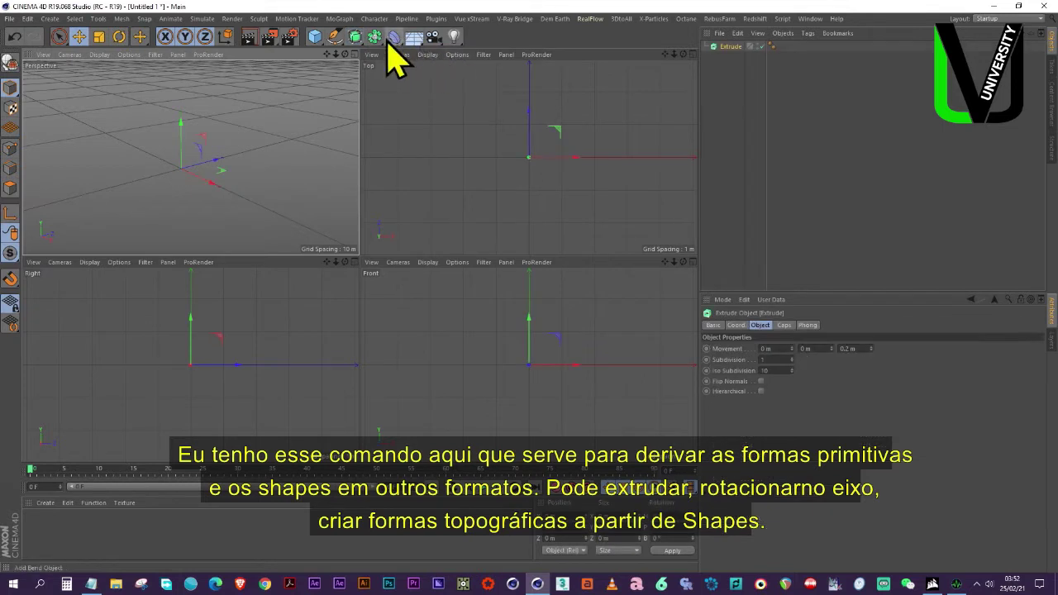
pyautogui.hotkey('ctrl', 'z')
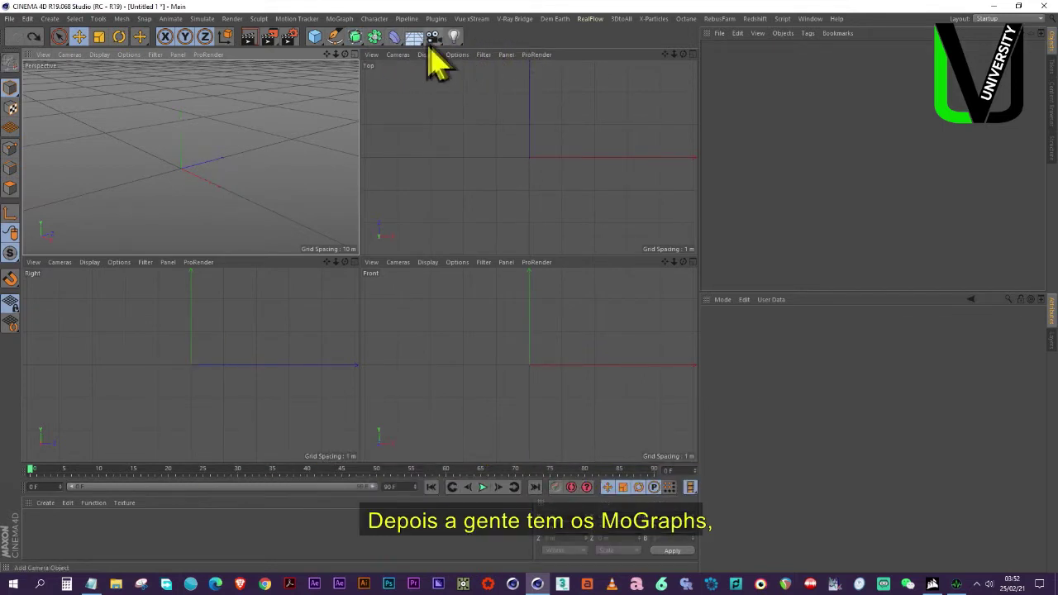
pyautogui.click(374, 37)
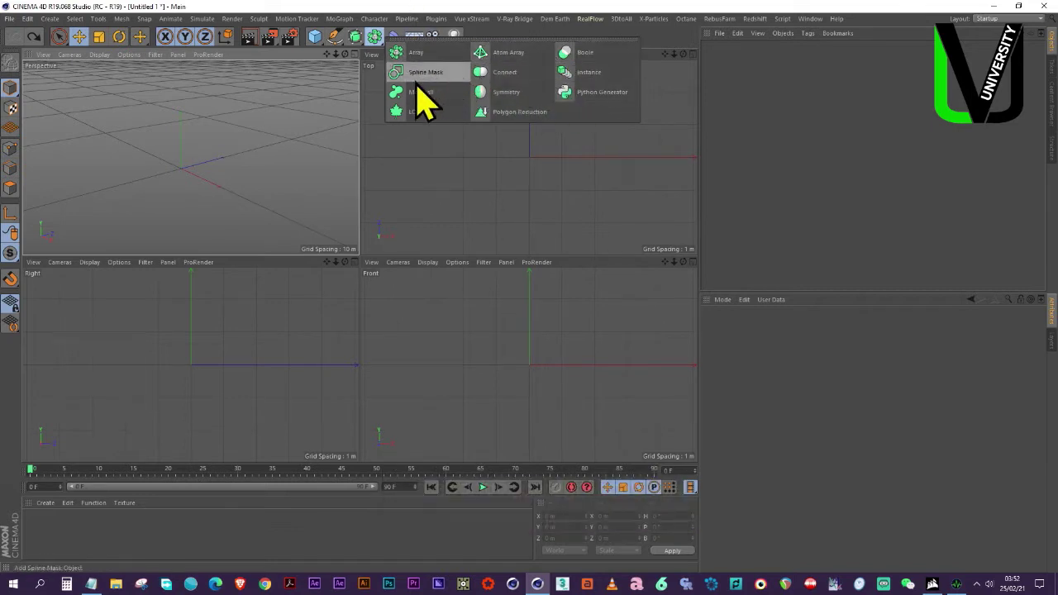
pyautogui.click(394, 38)
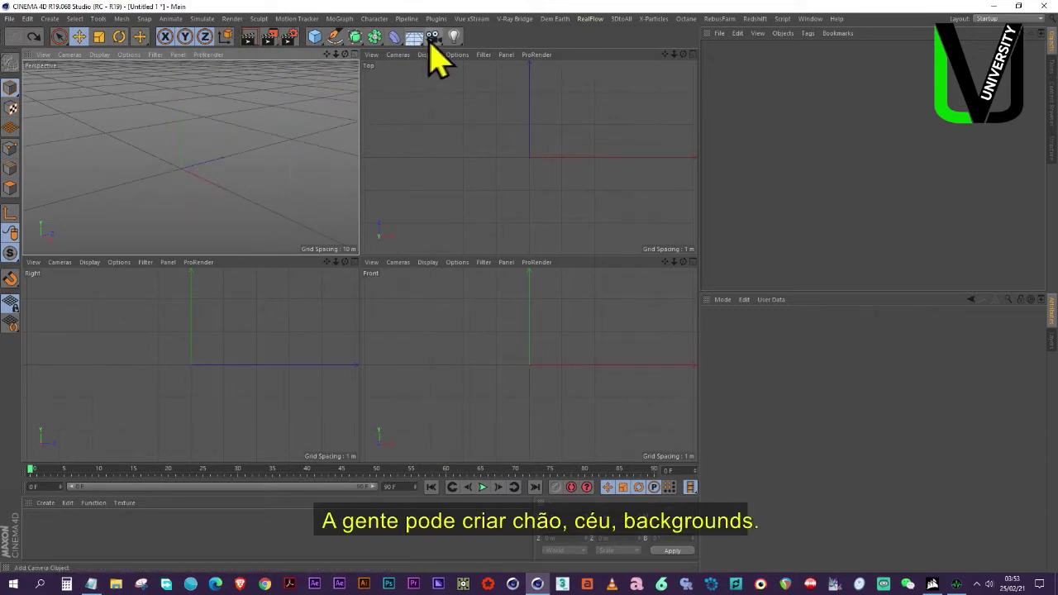
pyautogui.click(434, 43)
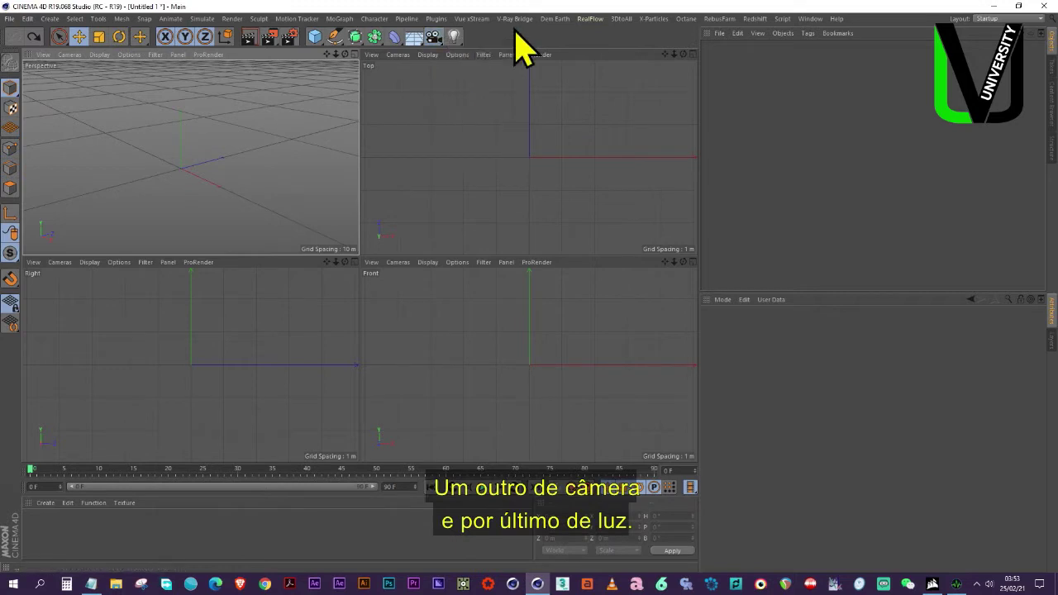
pyautogui.click(454, 38)
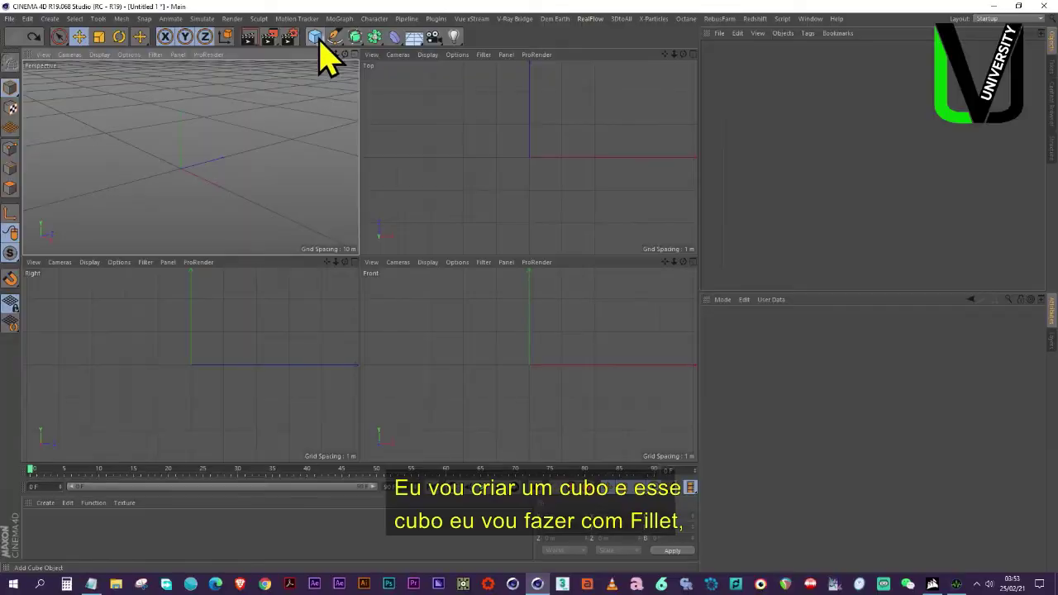
# - Add a cube, enable its Fillet option and set the fillet subdivision to 1
pyautogui.click(315, 37)
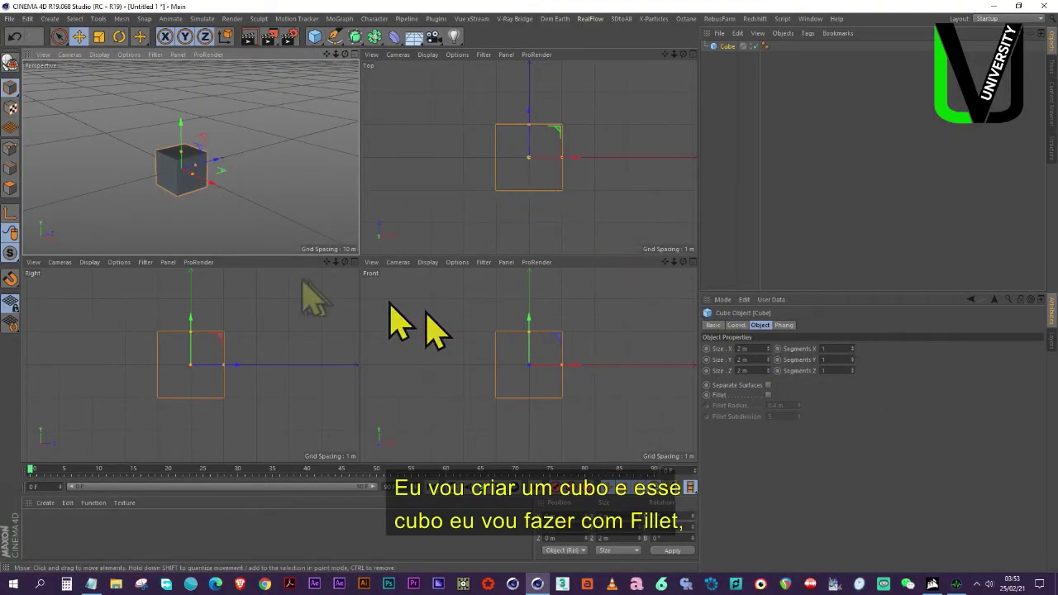
pyautogui.click(768, 395)
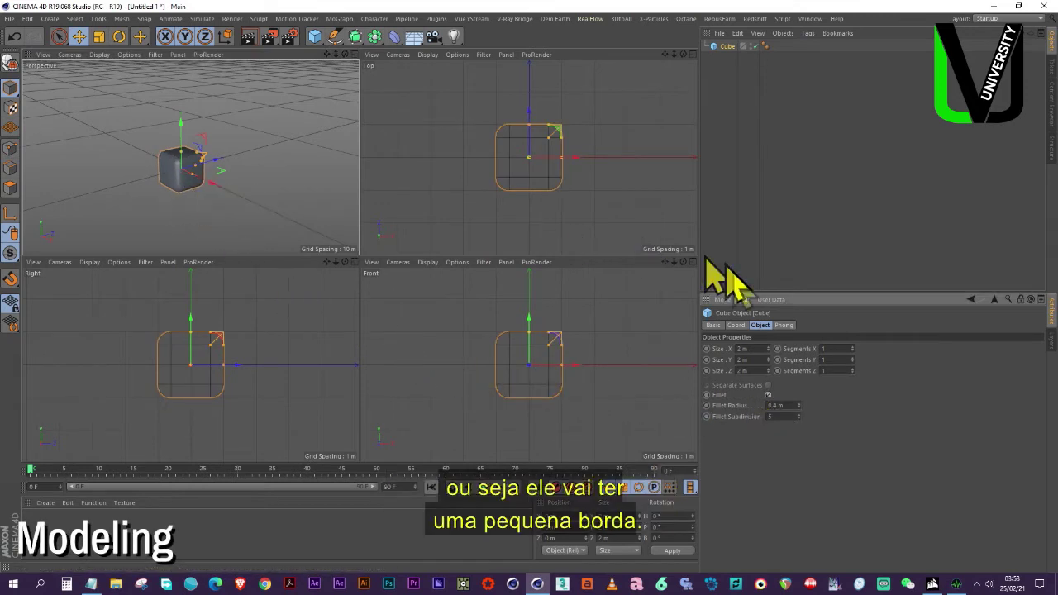
pyautogui.doubleClick(773, 416)
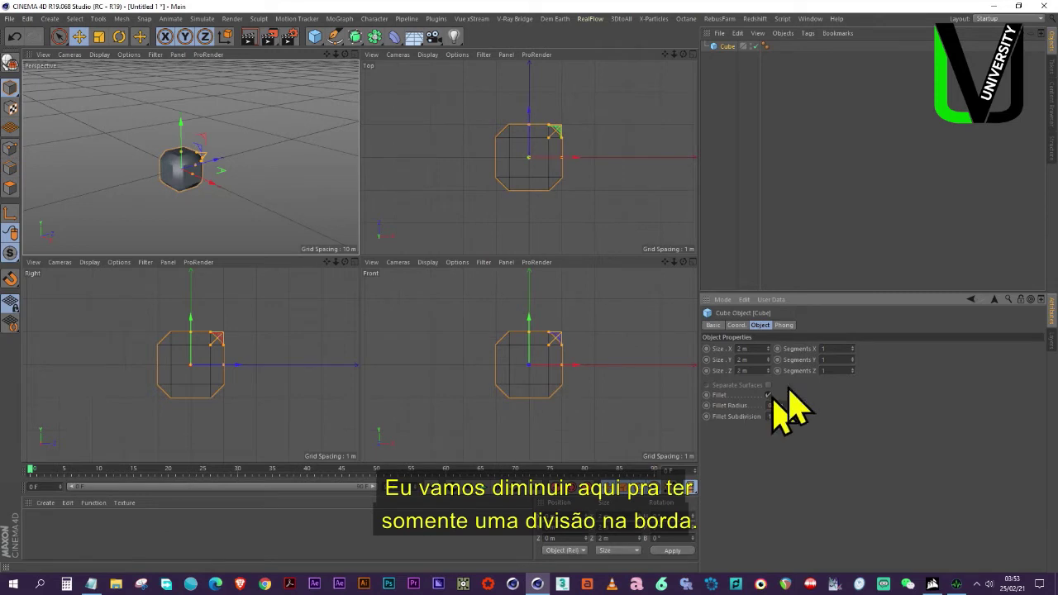
# - Delete the cube's Phong tag
pyautogui.click(784, 325)
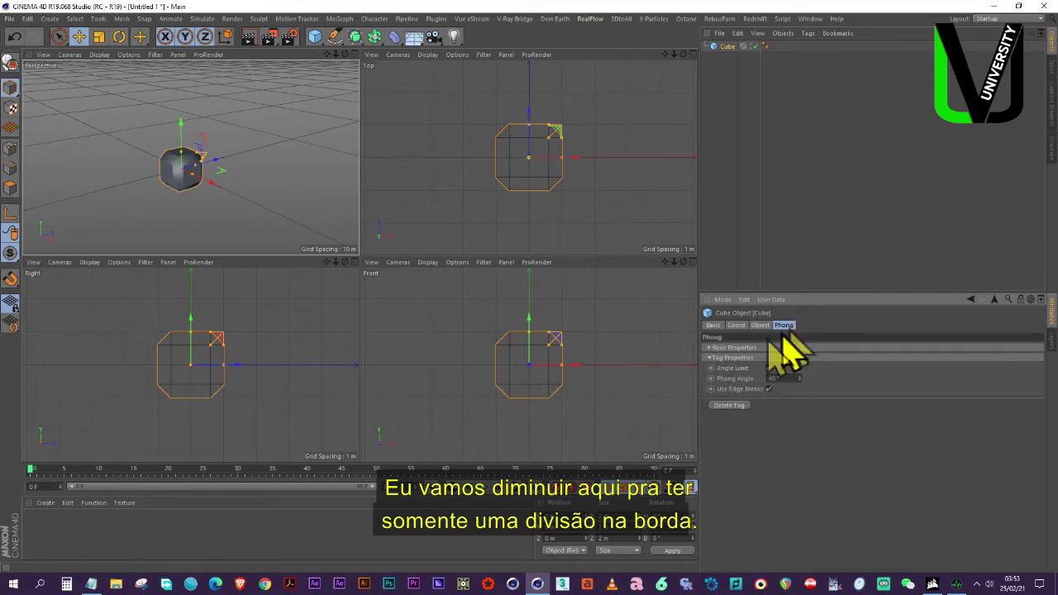
pyautogui.click(765, 46)
pyautogui.press('Delete')
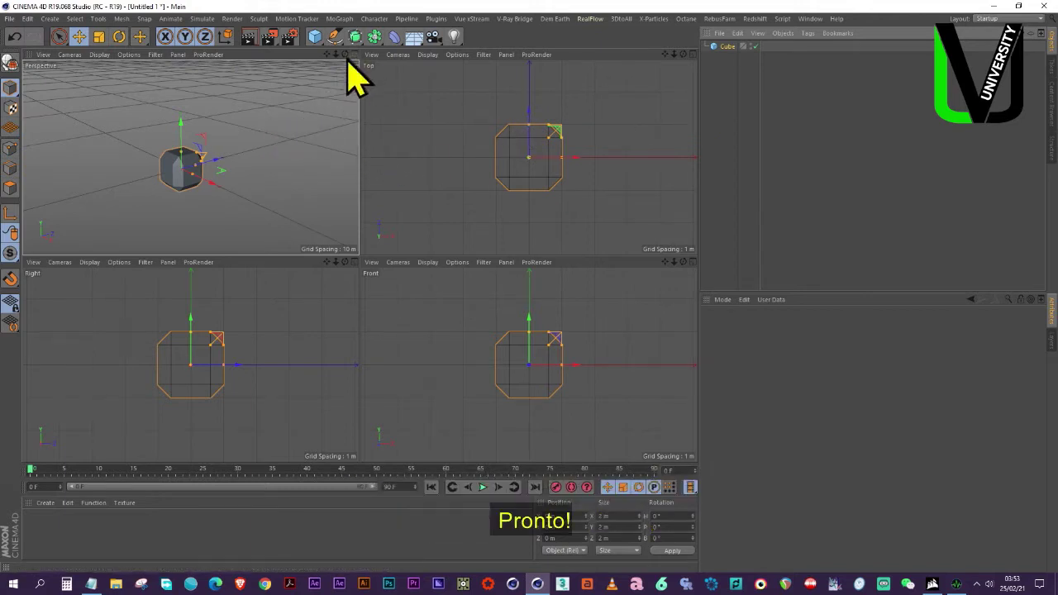
# - Set the cube's fillet radius to 0.2 m
pyautogui.moveTo(337, 56); pyautogui.dragTo(362, 55)
pyautogui.click(726, 47)
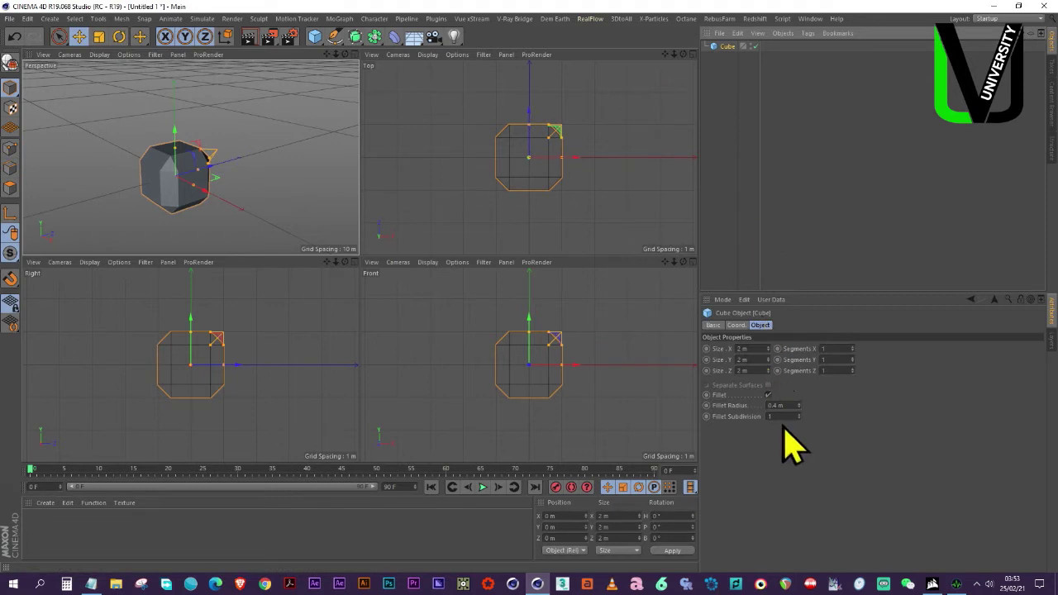
pyautogui.click(787, 405)
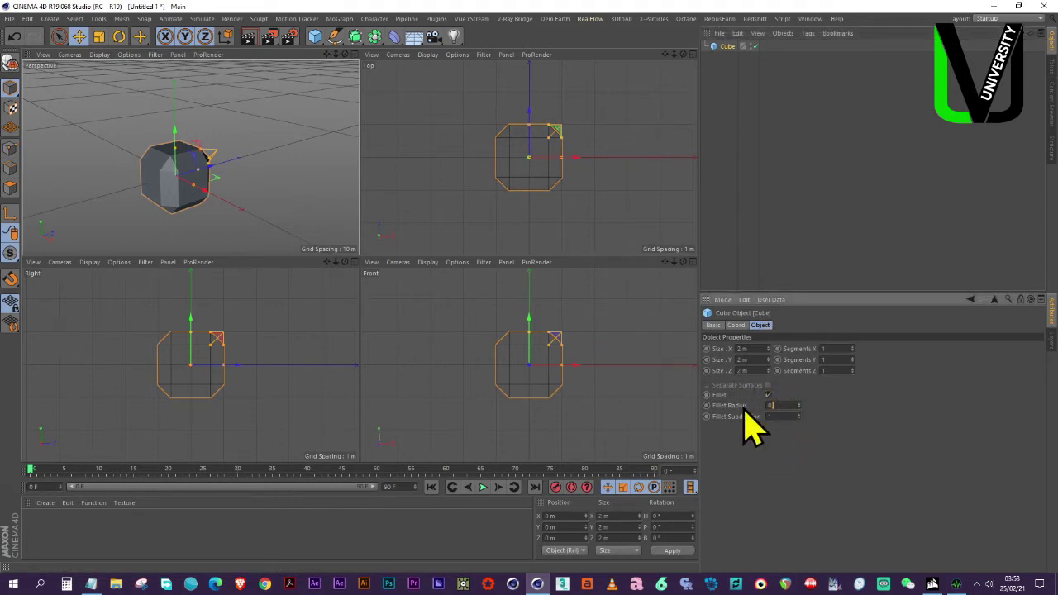
pyautogui.press('Return')
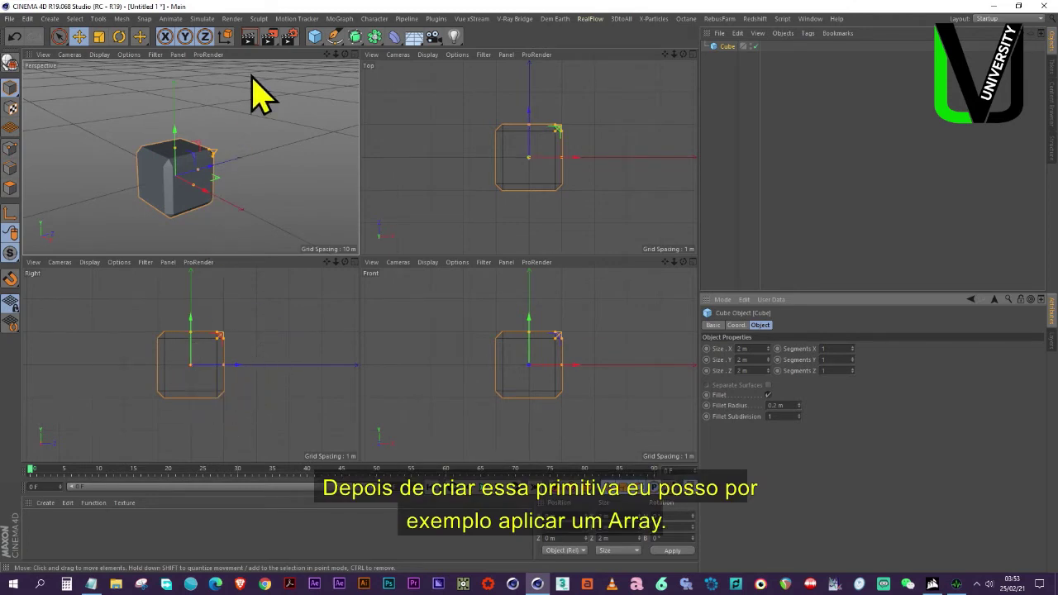
# - Add an Array object and make the cube its child
pyautogui.click(376, 39)
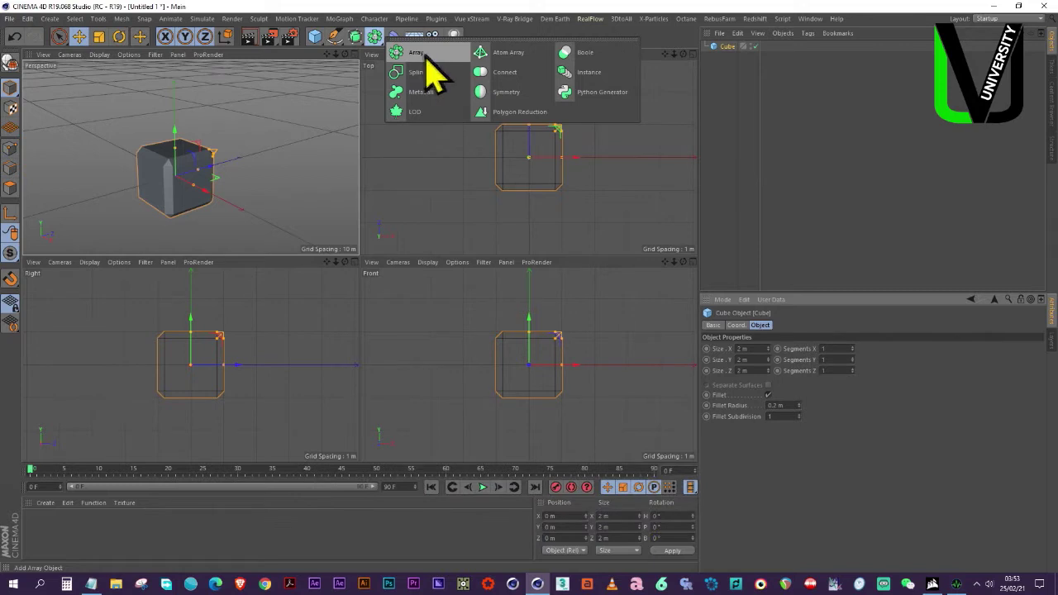
pyautogui.click(416, 55)
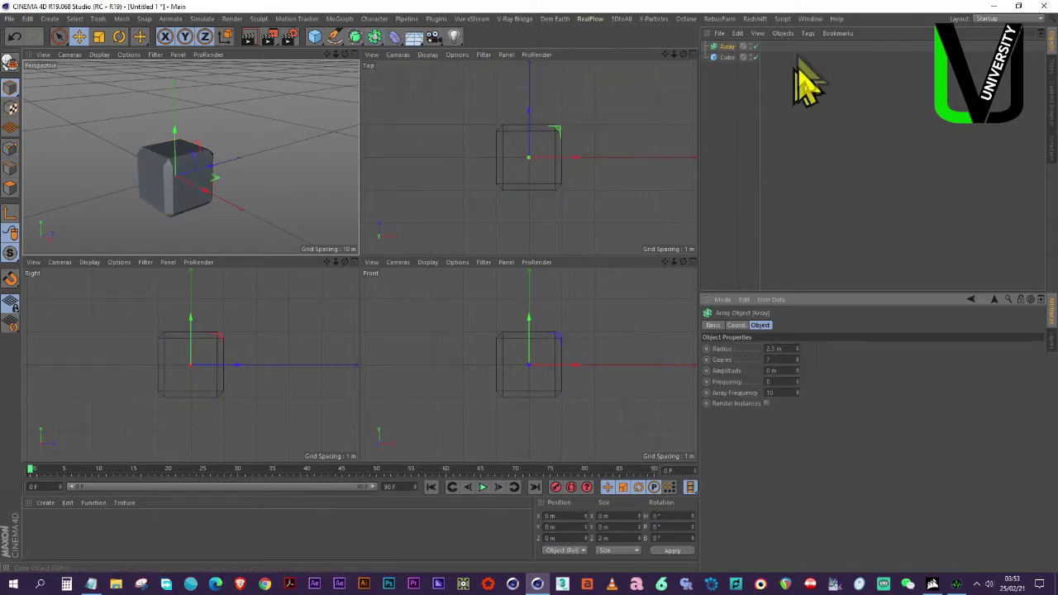
pyautogui.moveTo(726, 57)
pyautogui.mouseDown()
pyautogui.moveTo(733, 64)
pyautogui.moveTo(731, 51)
pyautogui.mouseUp()
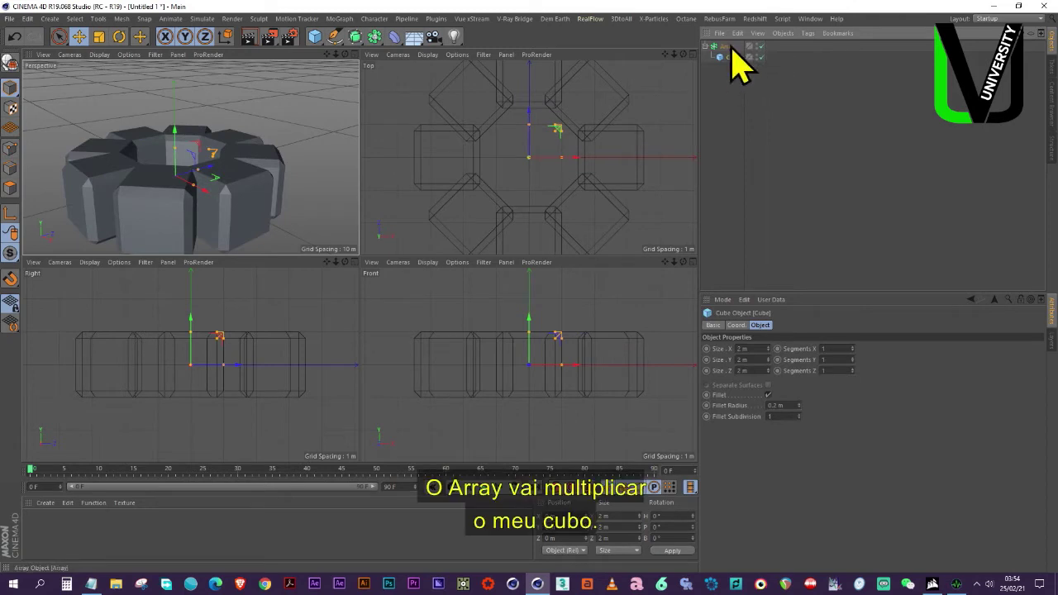
pyautogui.click(731, 48)
pyautogui.click(735, 58)
pyautogui.moveTo(729, 61)
pyautogui.mouseDown()
pyautogui.moveTo(744, 107)
pyautogui.moveTo(731, 48)
pyautogui.mouseUp()
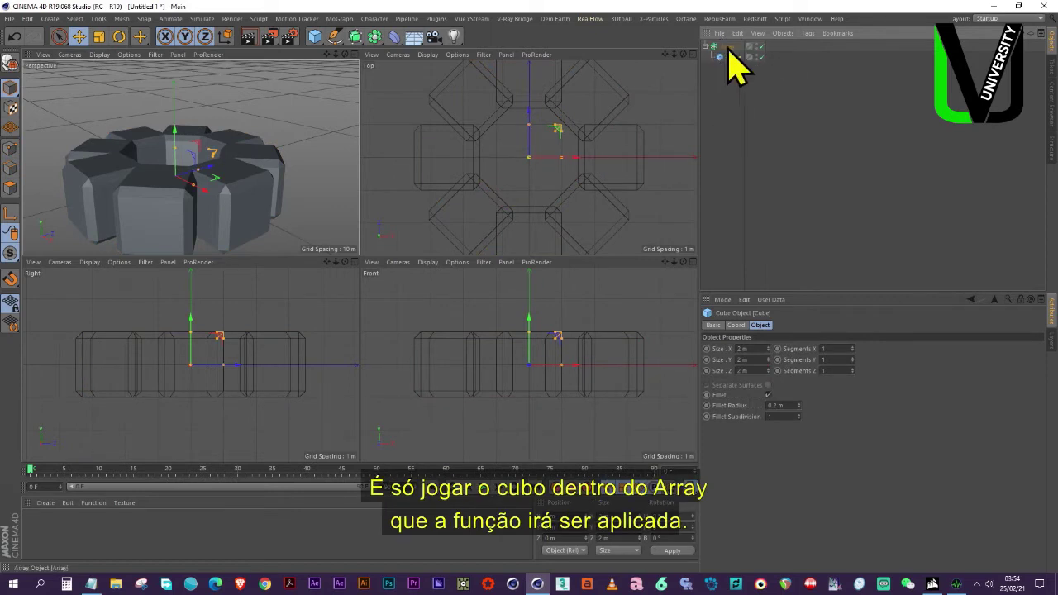
# - Set the Array object's radius to 4.5 m
pyautogui.click(729, 48)
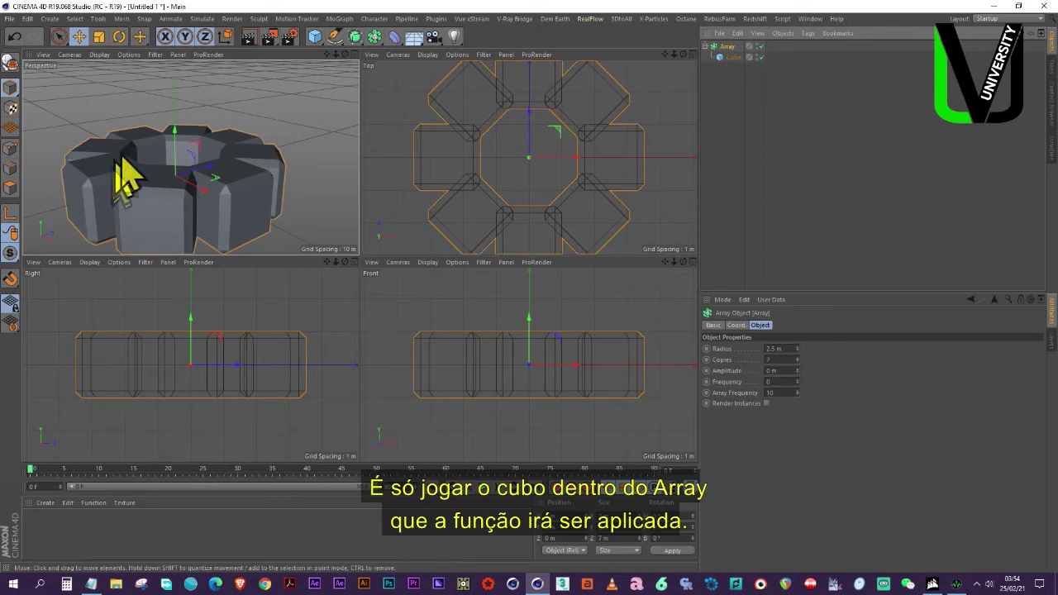
pyautogui.moveTo(336, 55); pyautogui.dragTo(353, 138)
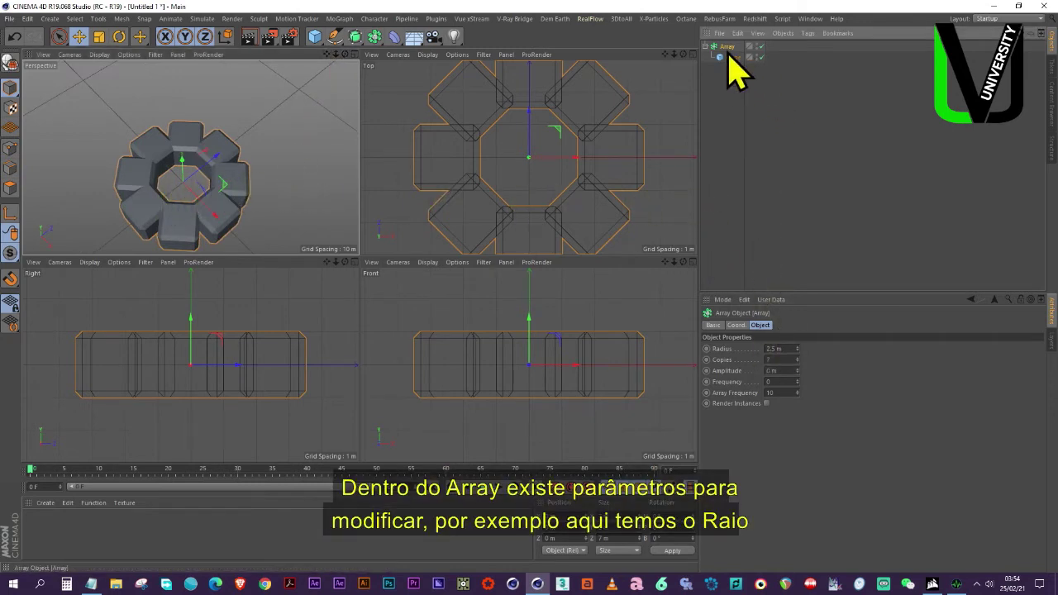
pyautogui.moveTo(797, 349); pyautogui.dragTo(767, 349)
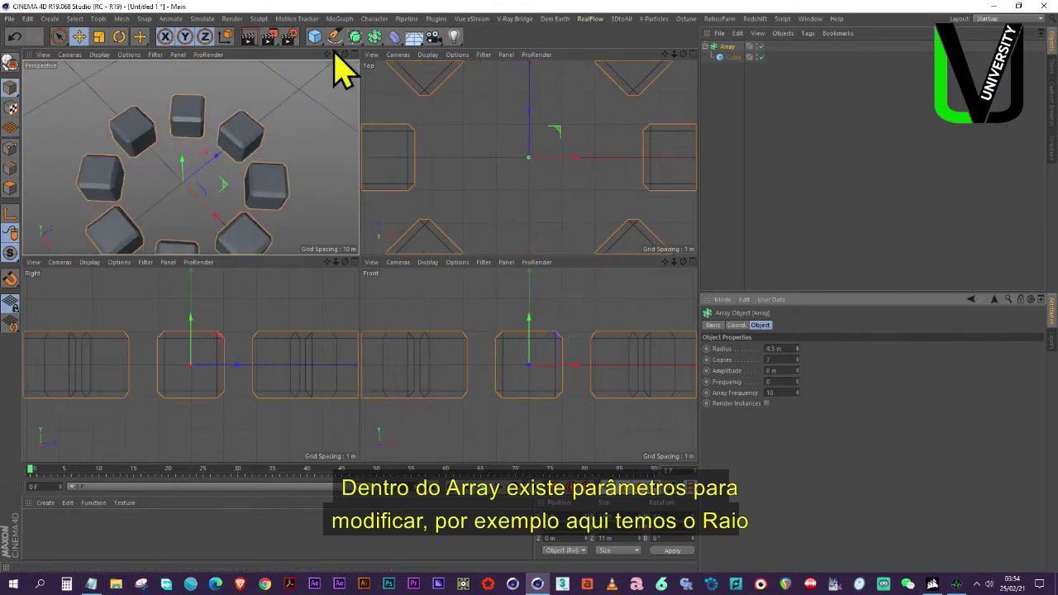
# - Examine the ring of cubes in the Perspective, Top and Right views, framing the whole array in each
pyautogui.moveTo(336, 54); pyautogui.dragTo(331, 71)
pyautogui.scroll(-3, 320, 334)
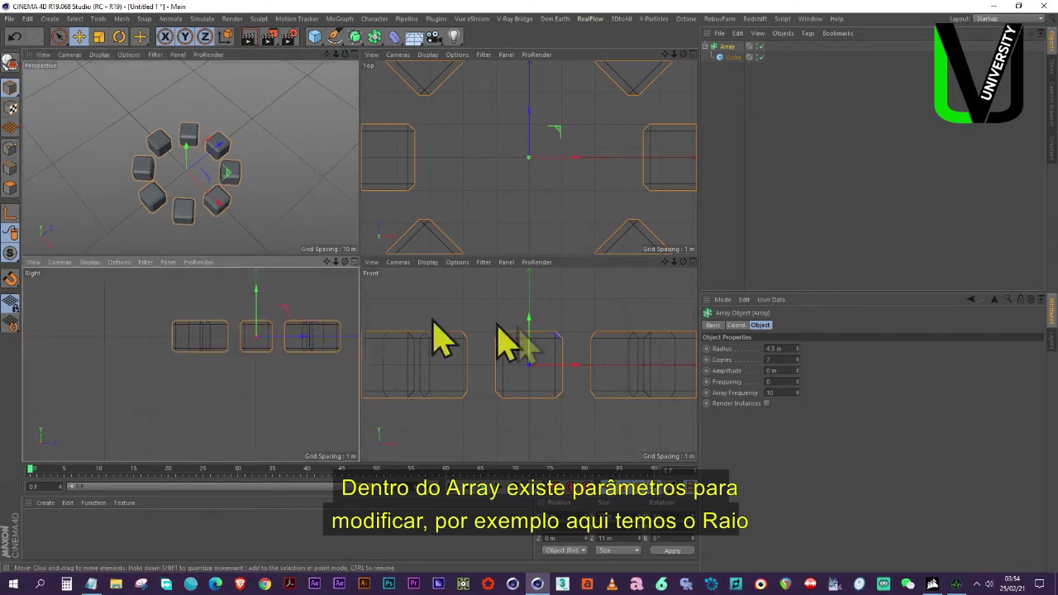
pyautogui.scroll(-3, 525, 343)
pyautogui.scroll(2, 521, 347)
pyautogui.click(248, 389)
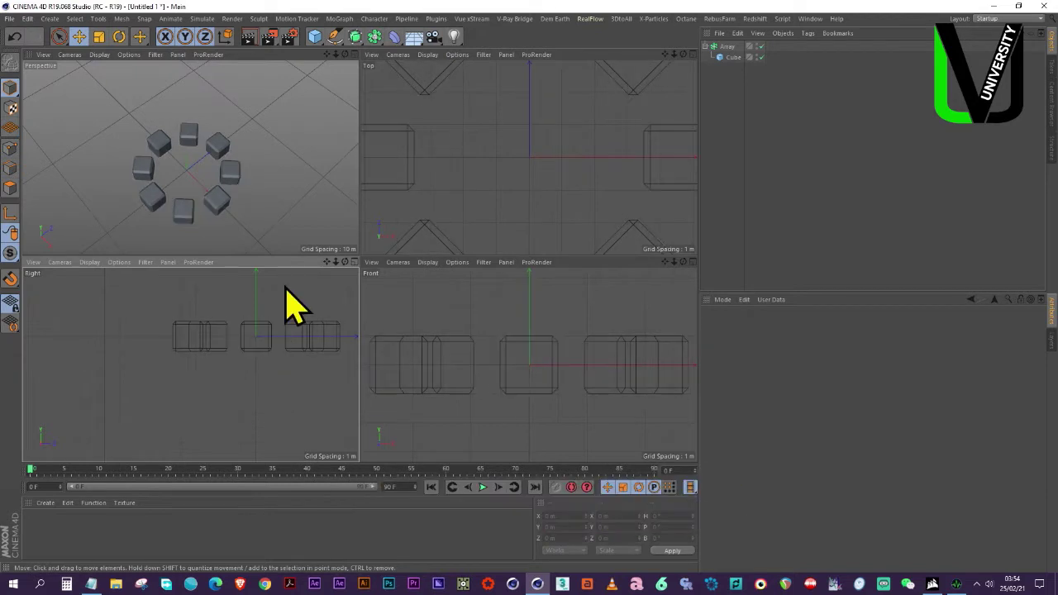
pyautogui.click(529, 215)
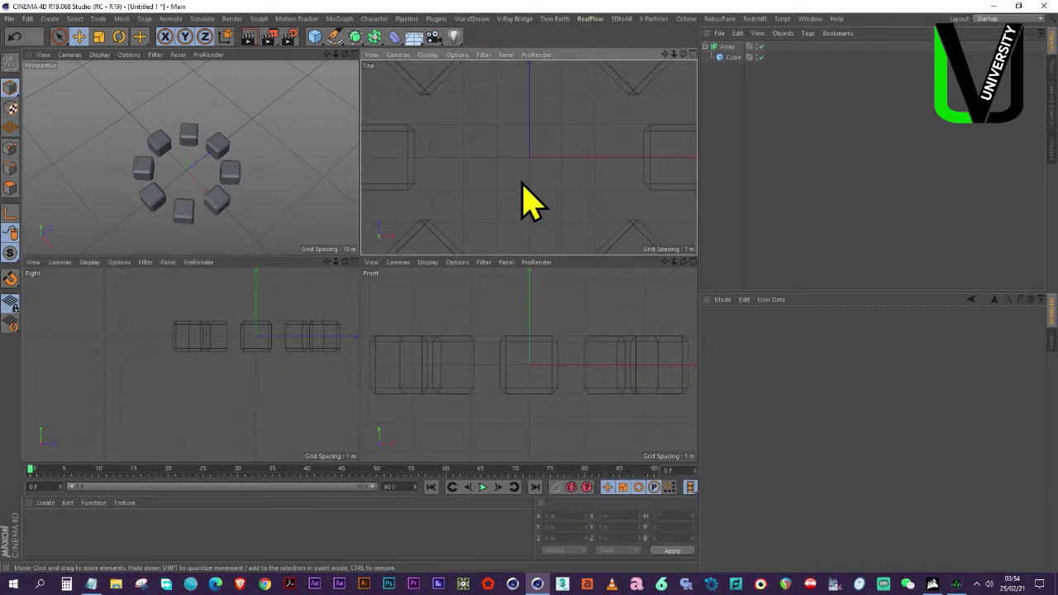
pyautogui.scroll(-5, 529, 161)
pyautogui.scroll(1, 521, 182)
pyautogui.scroll(-3, 289, 307)
pyautogui.moveTo(191, 364); pyautogui.dragTo(153, 381)
pyautogui.scroll(4, 260, 334)
pyautogui.moveTo(326, 262); pyautogui.dragTo(392, 235)
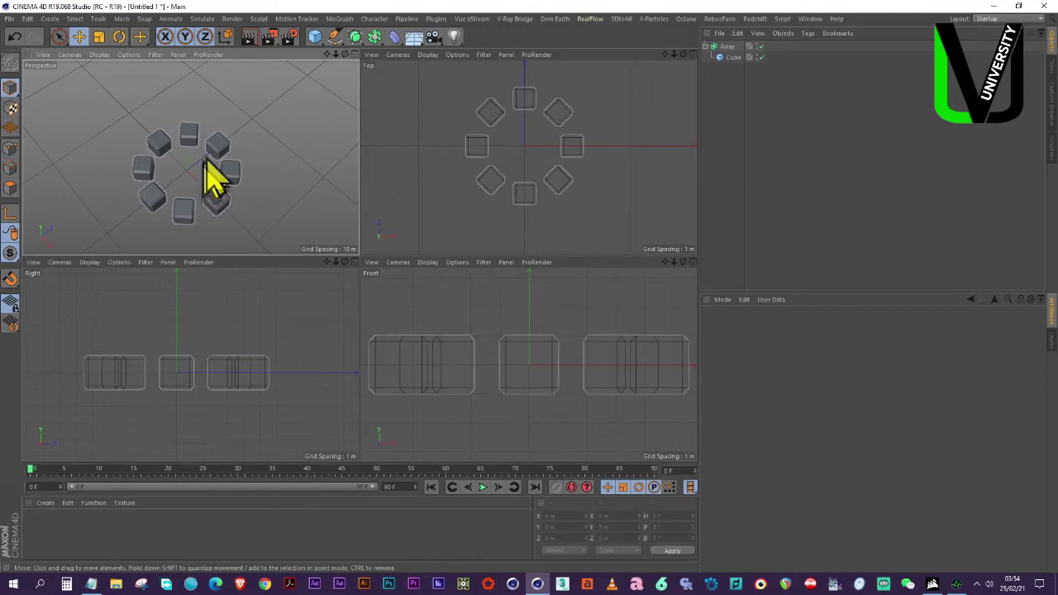
# - Set the Array object's number of copies to 11
pyautogui.moveTo(327, 55); pyautogui.dragTo(389, 53)
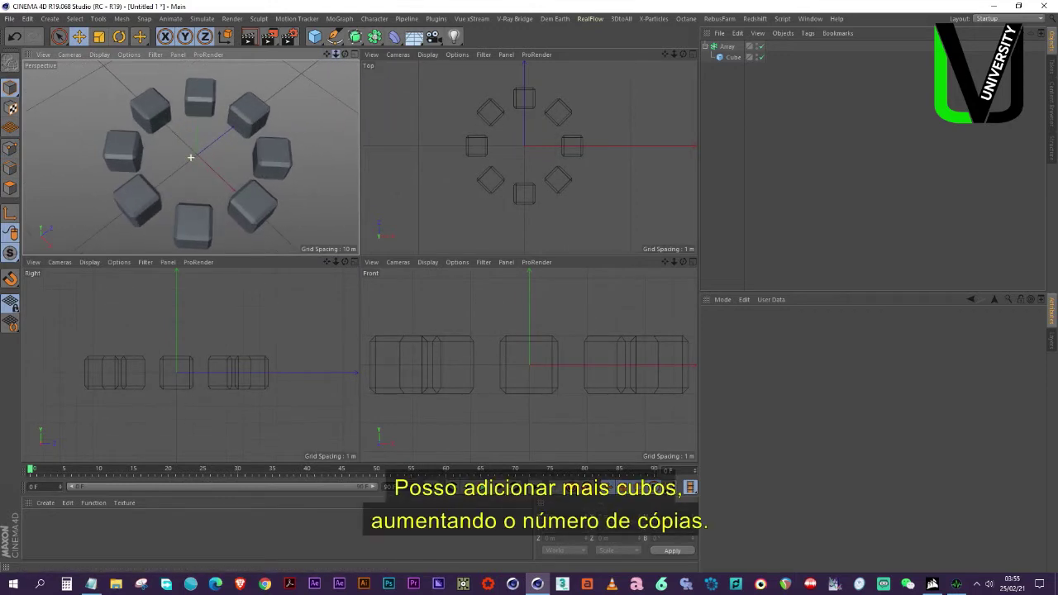
pyautogui.click(727, 47)
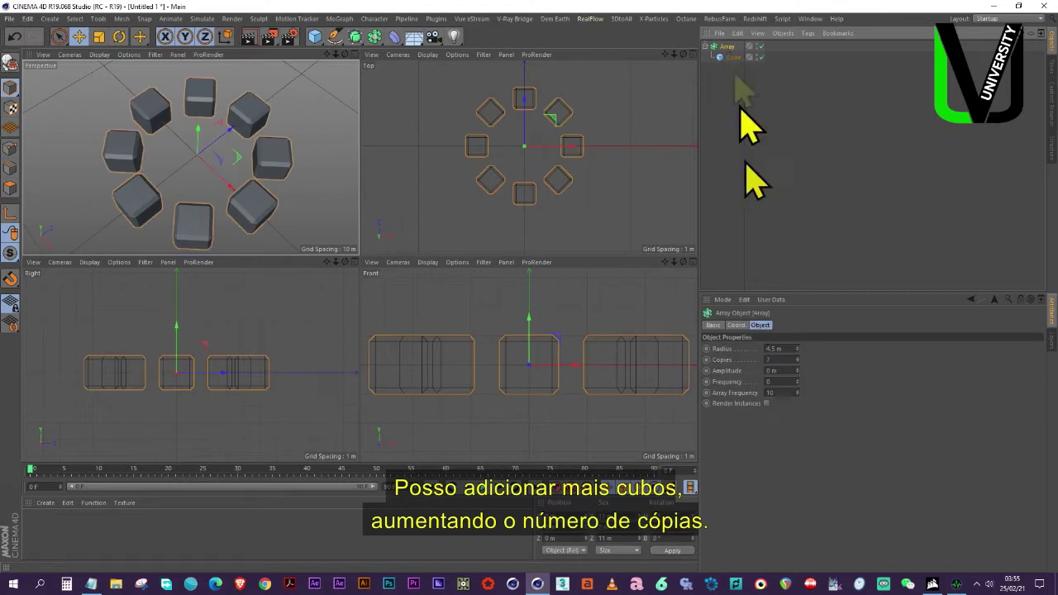
pyautogui.click(797, 358)
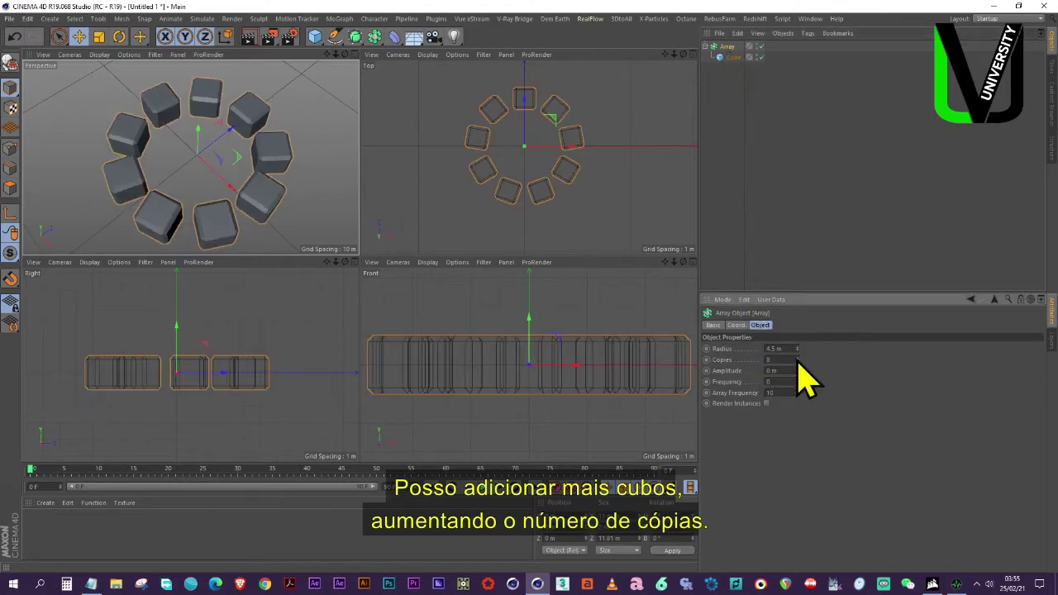
pyautogui.click(798, 358)
pyautogui.click(798, 358)
pyautogui.click(798, 358)
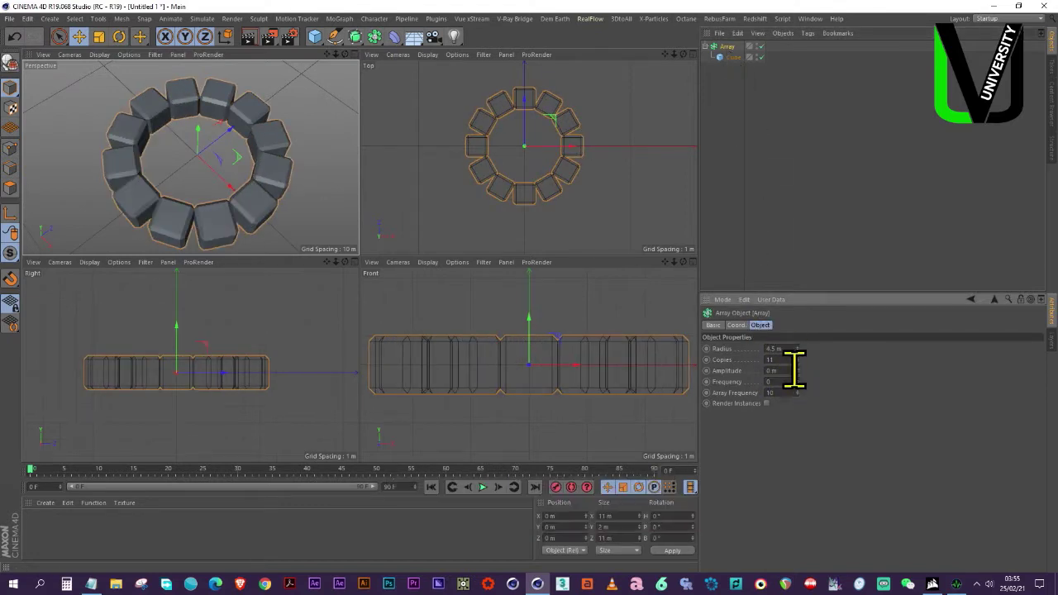
# - Try different amplitude, frequency and array frequency values on the Array object, and undo them
pyautogui.moveTo(798, 372); pyautogui.dragTo(798, 395)
pyautogui.hotkey('ctrl', 'z')
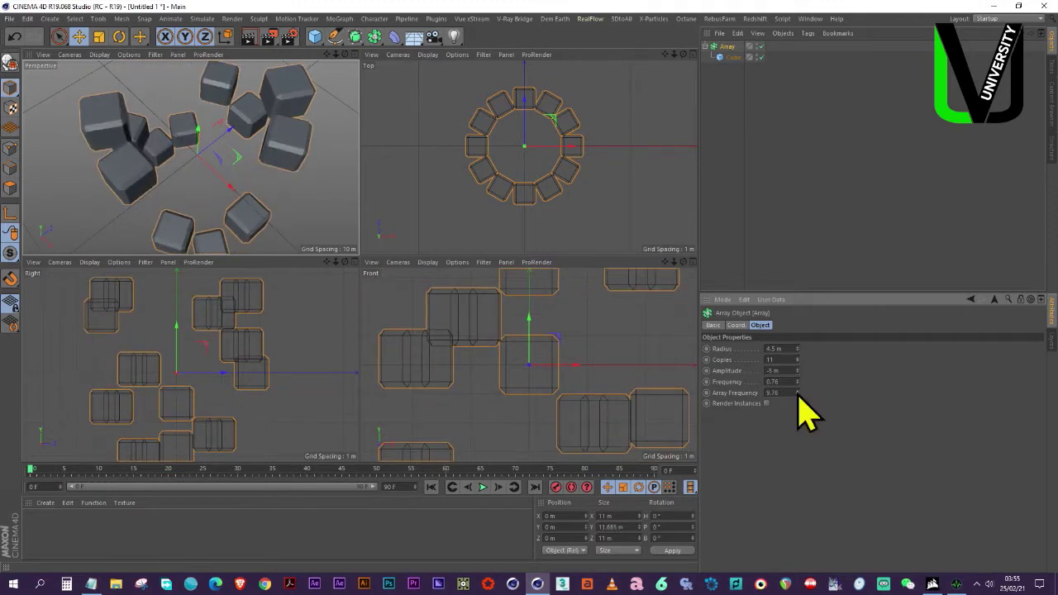
pyautogui.hotkey('ctrl', 'z')
pyautogui.hotkey('ctrl', 'z')
pyautogui.hotkey('ctrl', 'z')
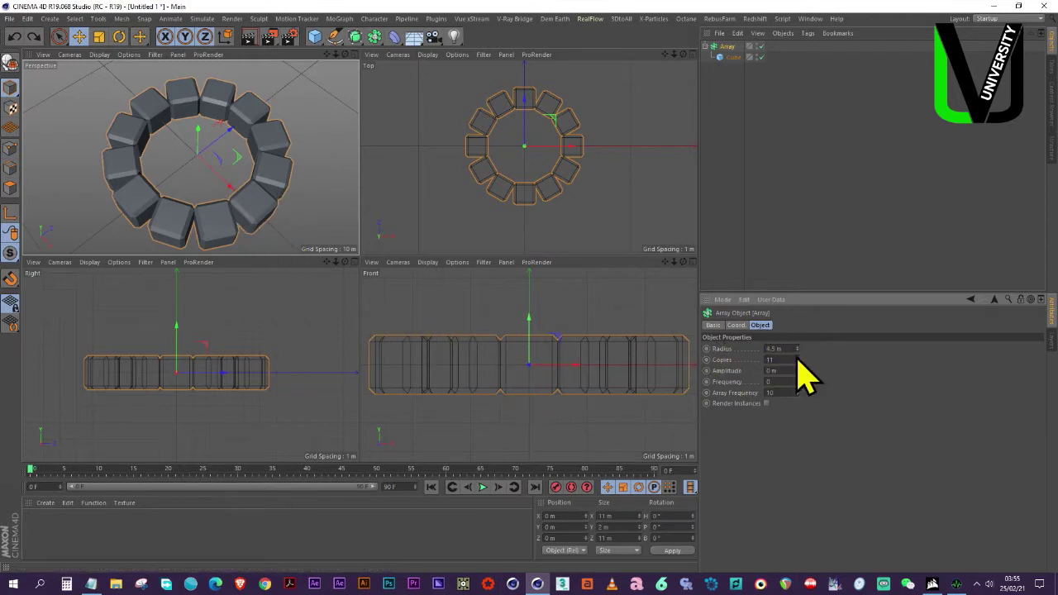
# - Reduce the Array object's number of copies to 10
pyautogui.click(798, 358)
pyautogui.click(798, 363)
pyautogui.click(798, 363)
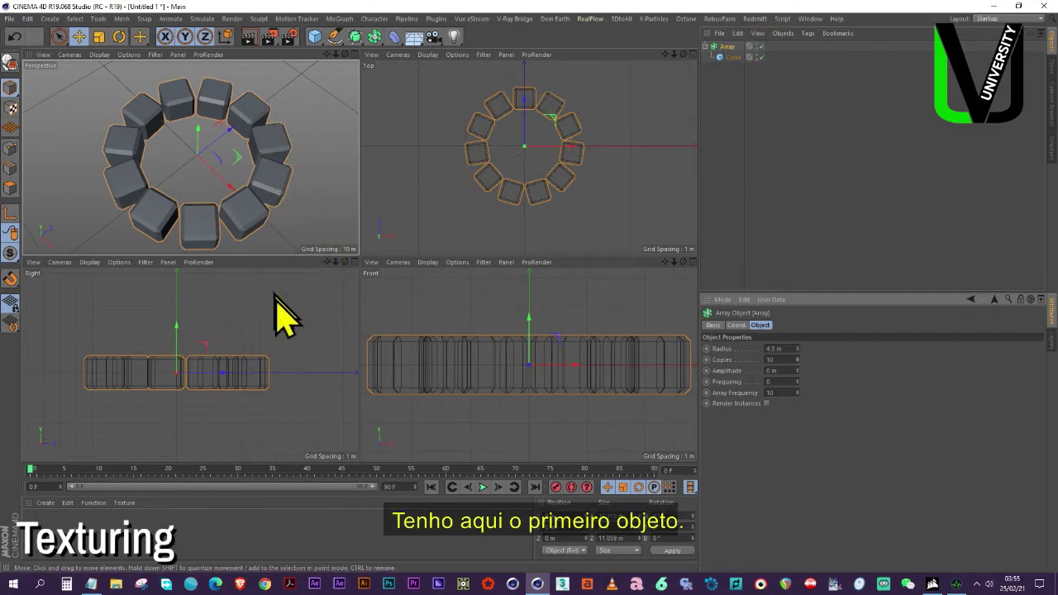
# - Create a new material and make its color pure red with 100% saturation and 100% value
pyautogui.doubleClick(46, 551)
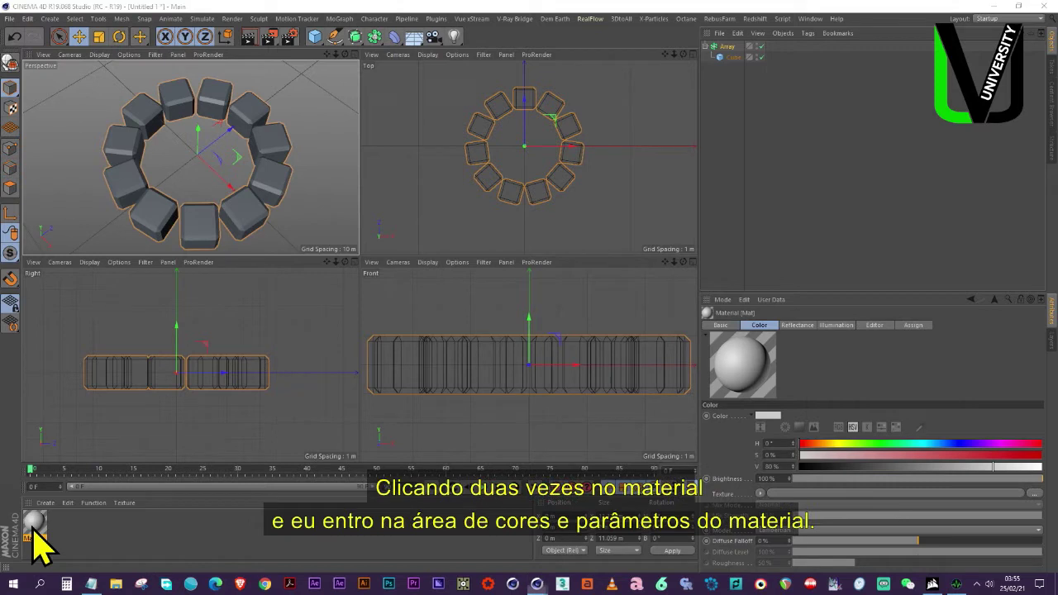
pyautogui.doubleClick(33, 525)
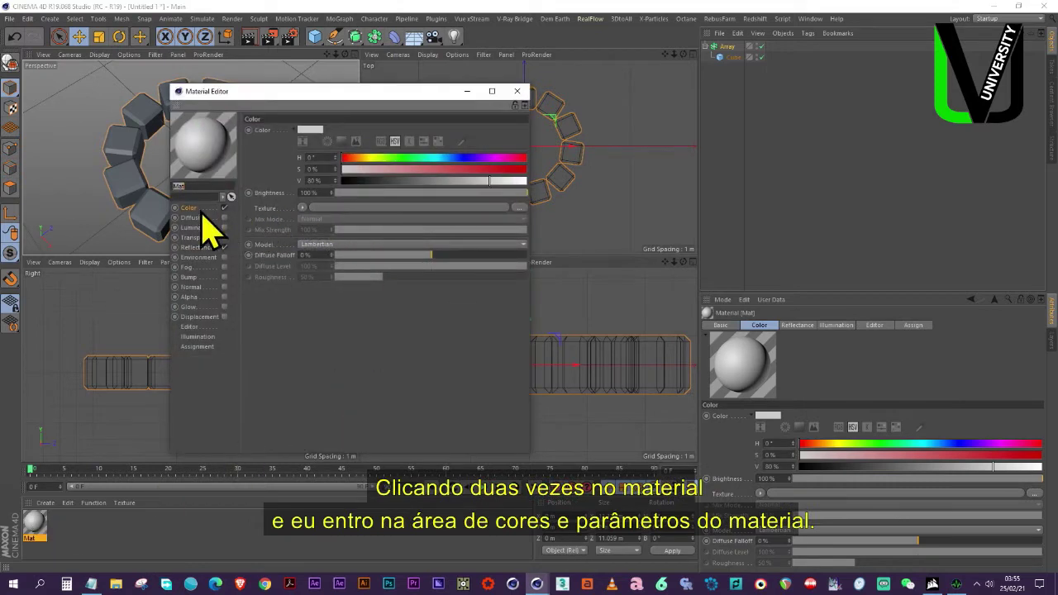
pyautogui.click(199, 248)
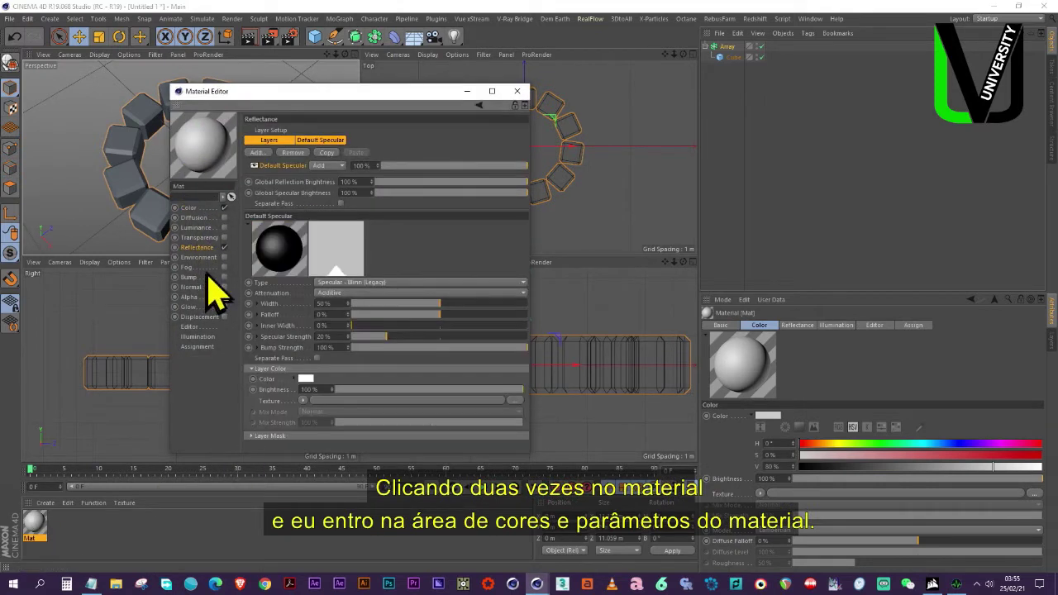
pyautogui.click(195, 208)
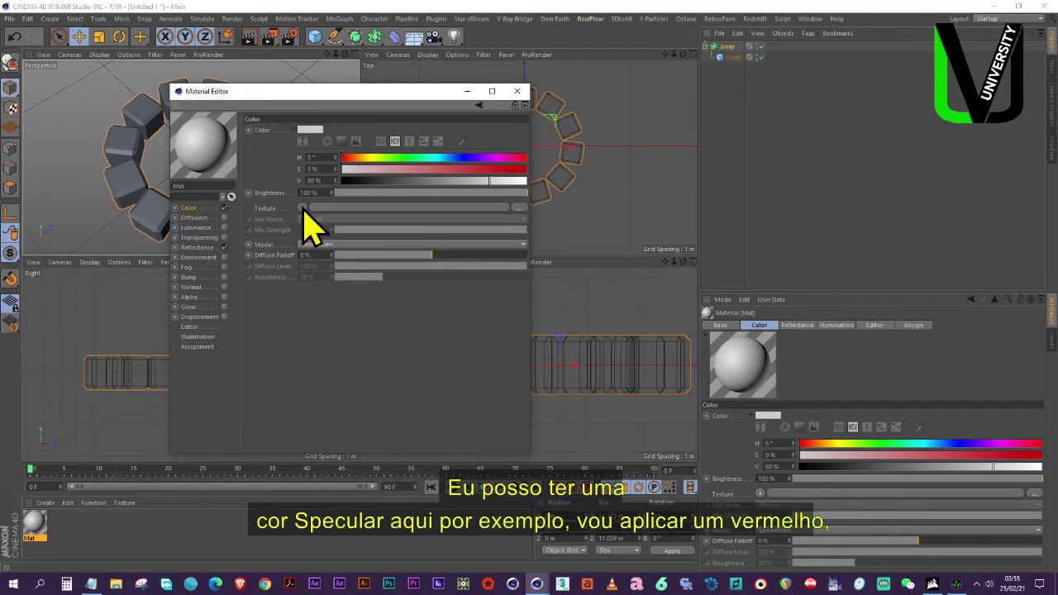
pyautogui.moveTo(514, 169)
pyautogui.mouseDown()
pyautogui.moveTo(529, 170)
pyautogui.moveTo(527, 181)
pyautogui.mouseUp()
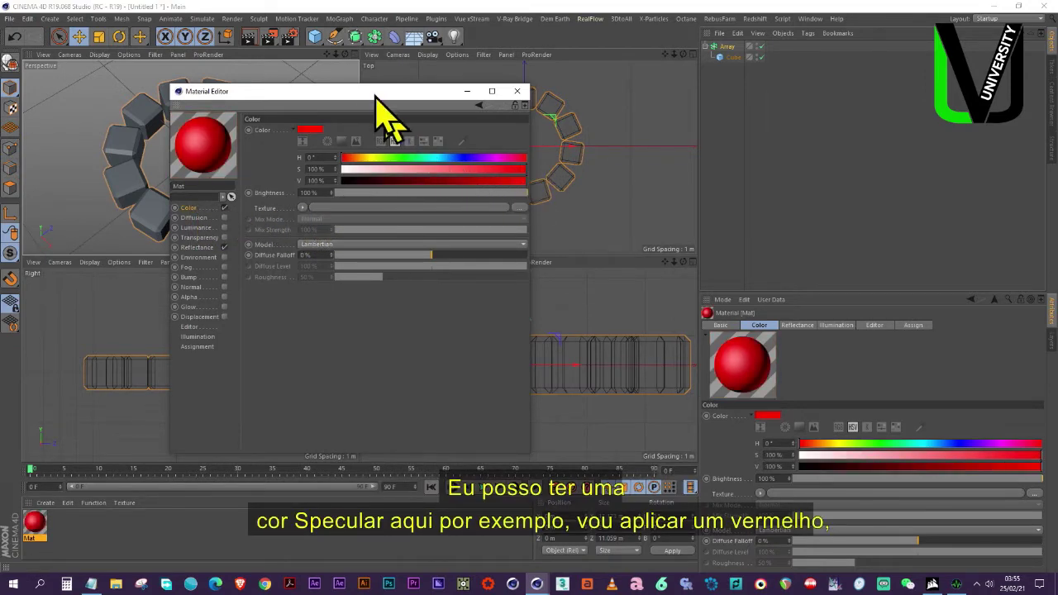
pyautogui.moveTo(376, 98); pyautogui.dragTo(587, 155)
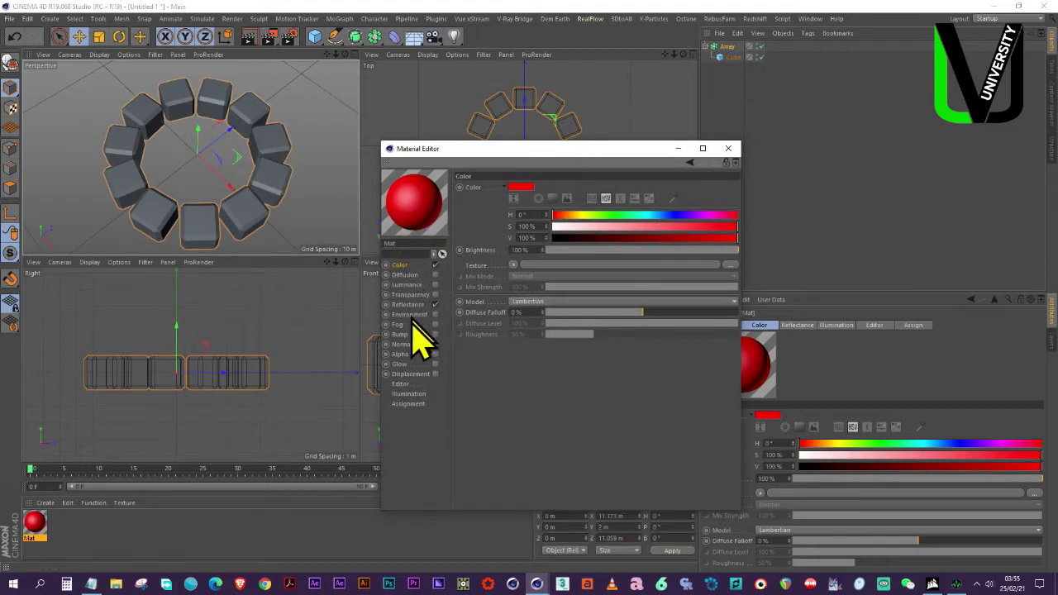
# - Set the material's reflectance to Reflection (Legacy) with 16% roughness, 25% reflection strength and 25% specular strength
pyautogui.click(409, 305)
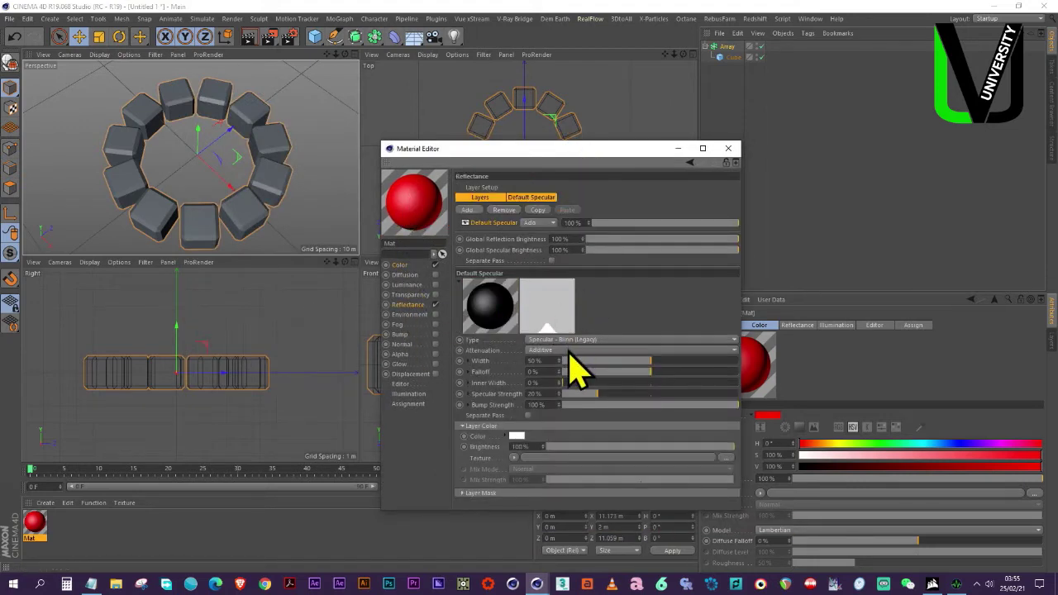
pyautogui.click(572, 340)
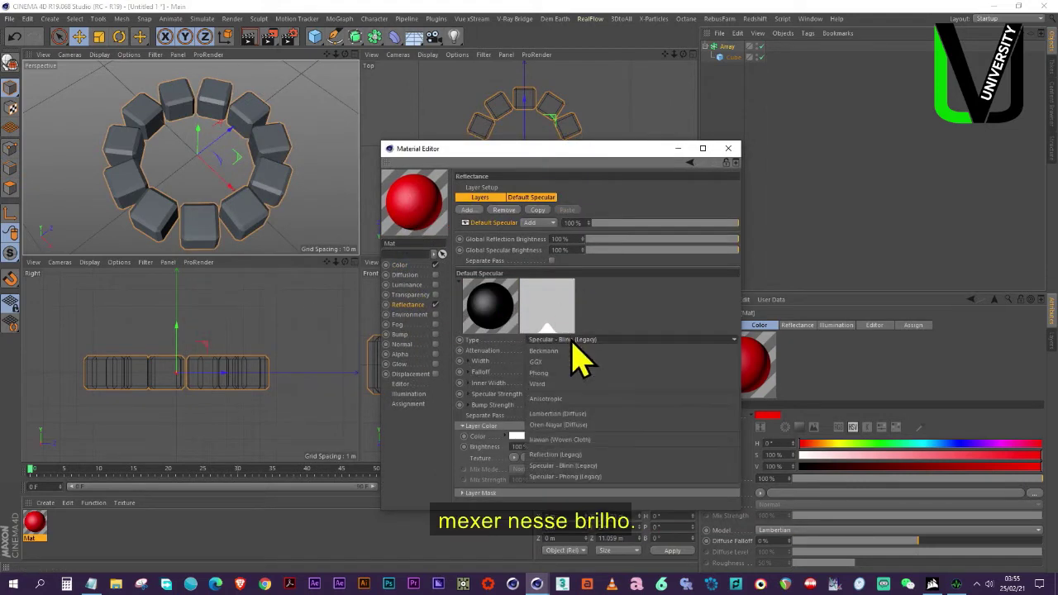
pyautogui.click(573, 457)
pyautogui.click(580, 362)
pyautogui.moveTo(580, 372); pyautogui.dragTo(626, 376)
pyautogui.click(595, 361)
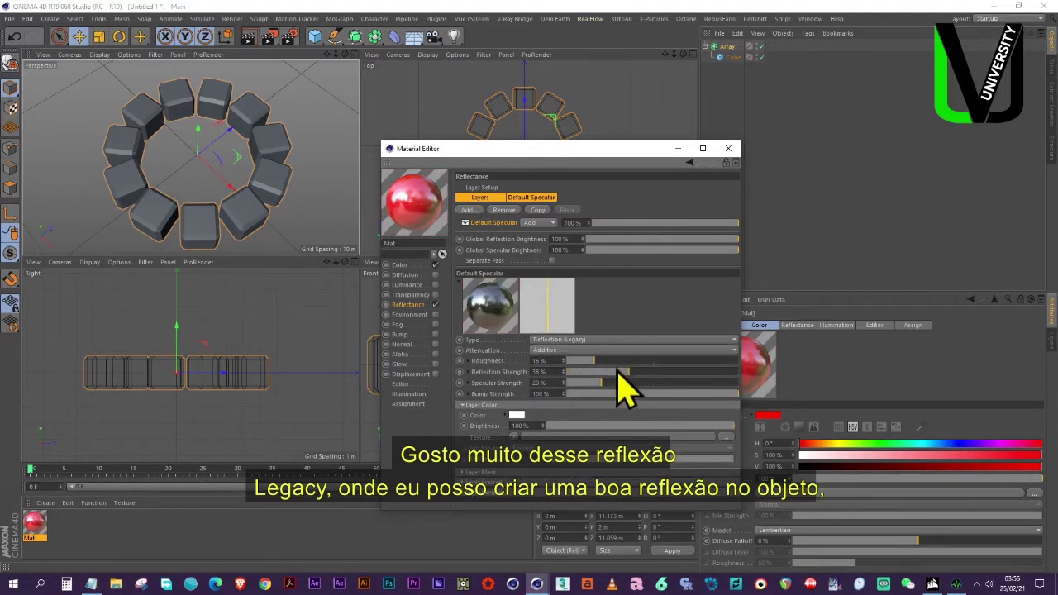
pyautogui.click(611, 372)
pyautogui.click(610, 383)
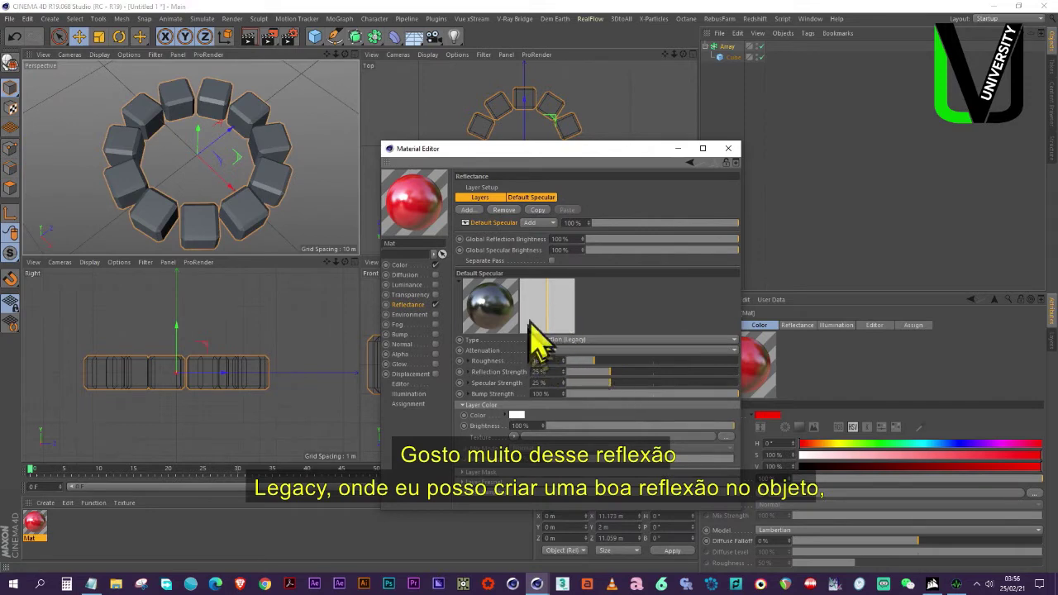
# - Apply the red material to the Array and render the Perspective view
pyautogui.moveTo(568, 153); pyautogui.dragTo(540, 162)
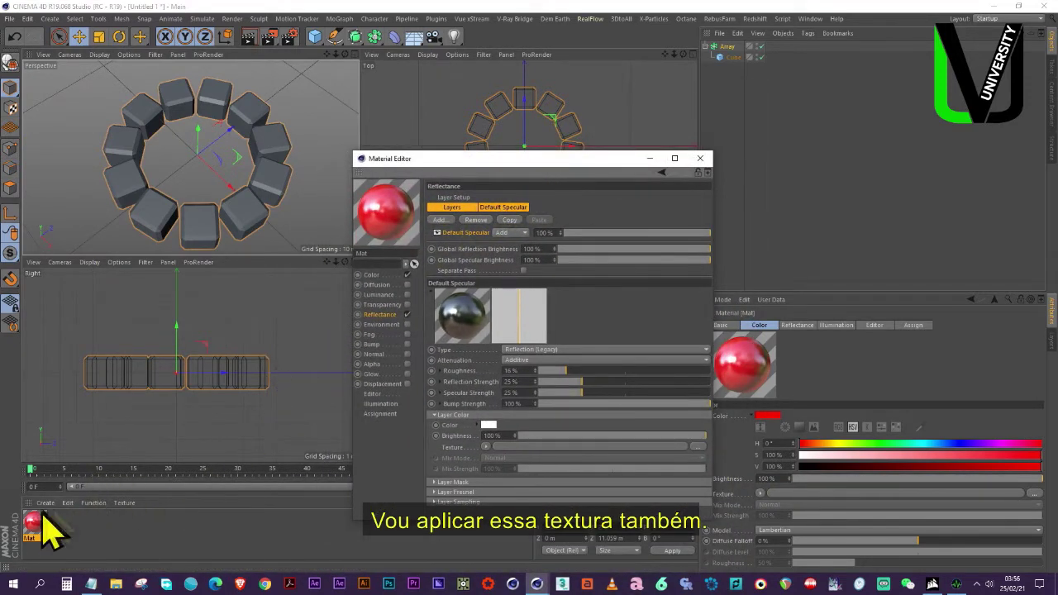
pyautogui.moveTo(37, 529); pyautogui.dragTo(48, 522)
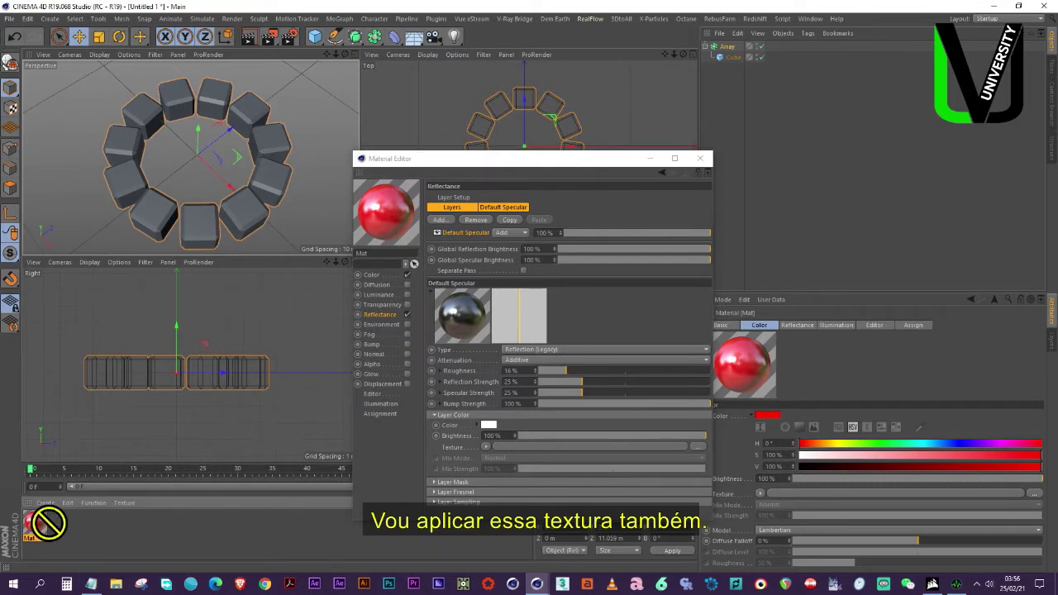
pyautogui.moveTo(150, 473); pyautogui.dragTo(207, 228)
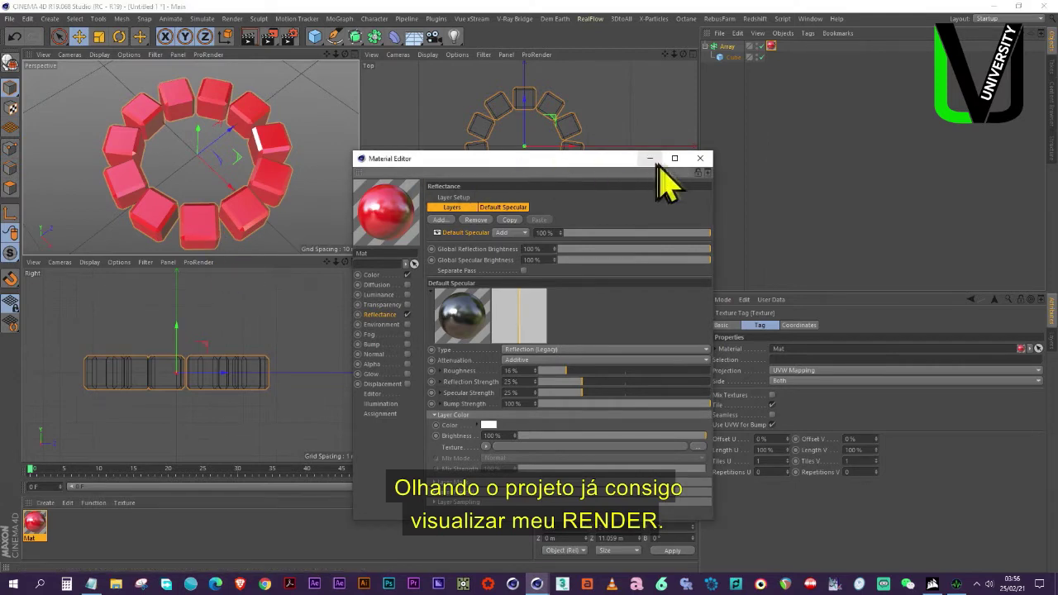
pyautogui.click(700, 158)
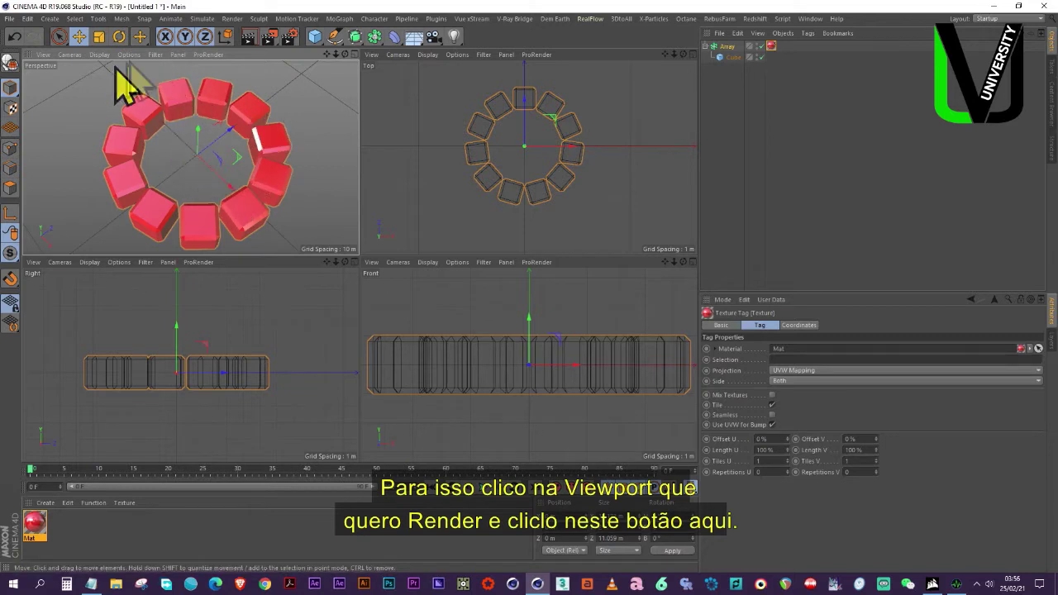
pyautogui.click(249, 39)
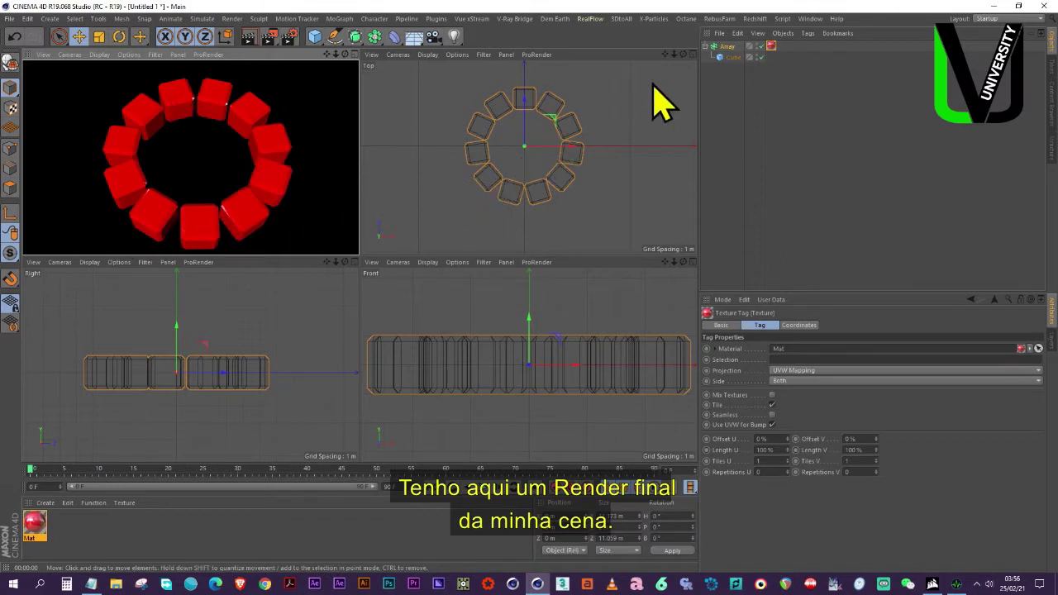
# - Load mam lateral area.jpg from the fotos folder as the material's color texture, without copying it to the project location
pyautogui.doubleClick(35, 527)
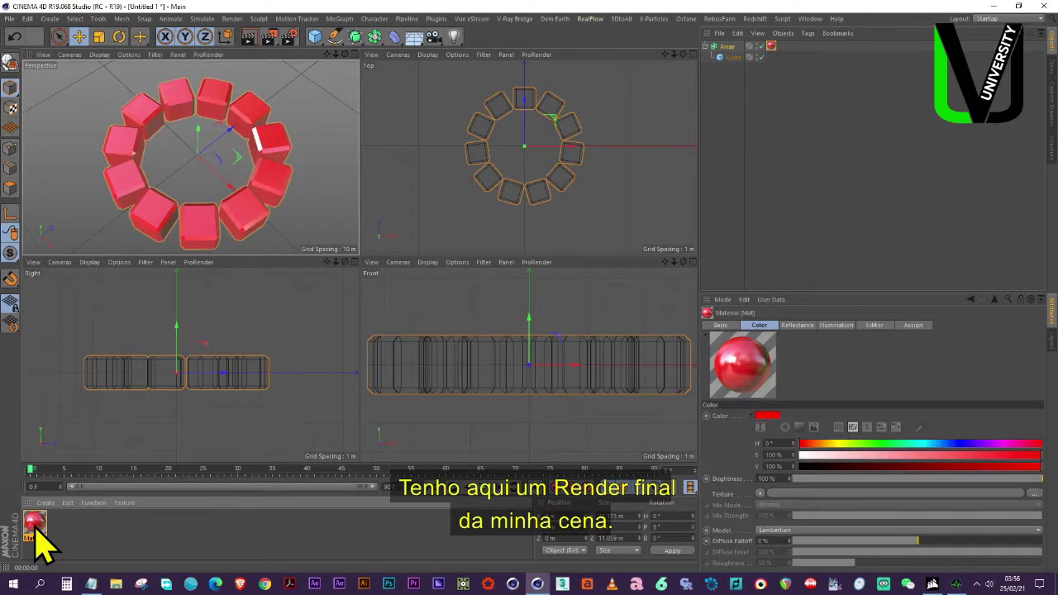
pyautogui.click(196, 192)
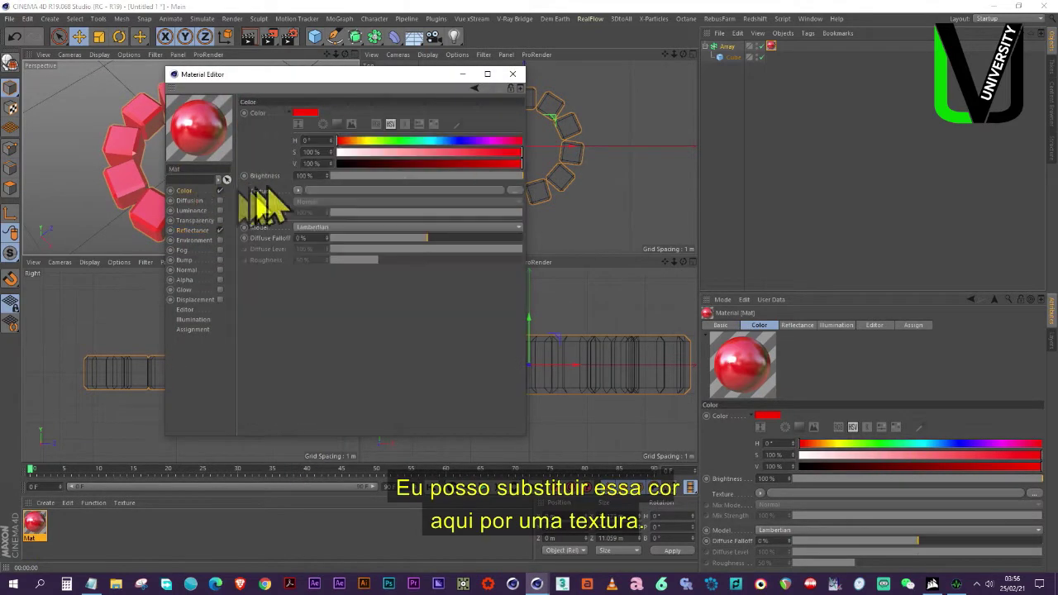
pyautogui.click(298, 191)
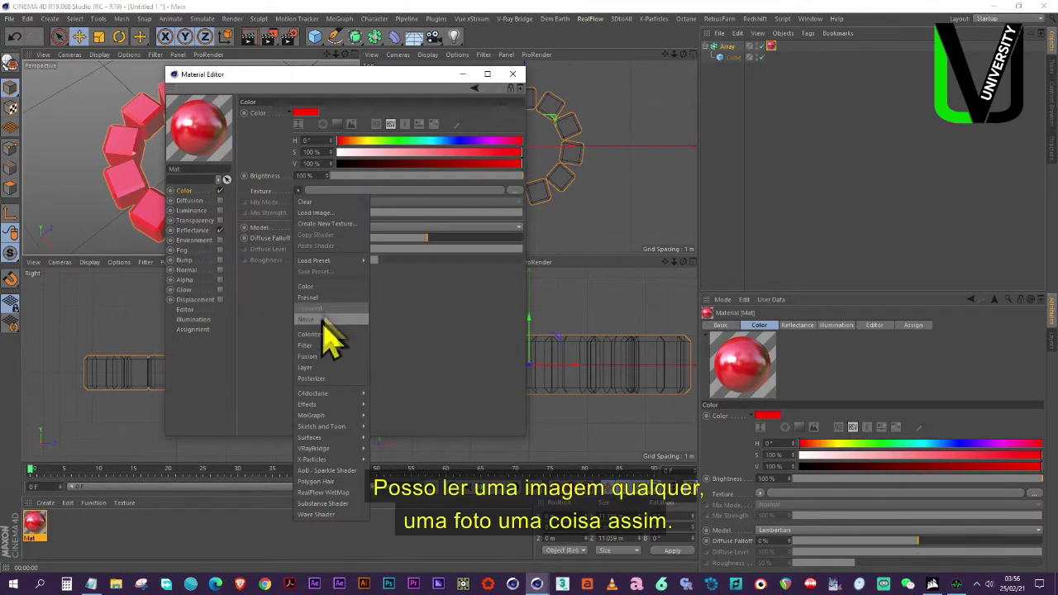
pyautogui.click(339, 213)
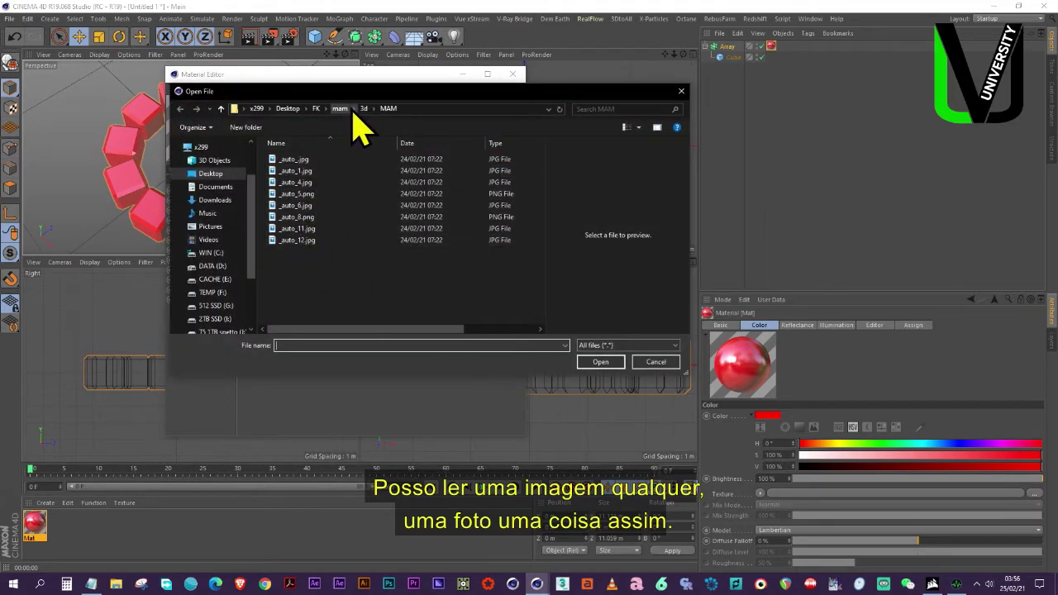
pyautogui.click(340, 108)
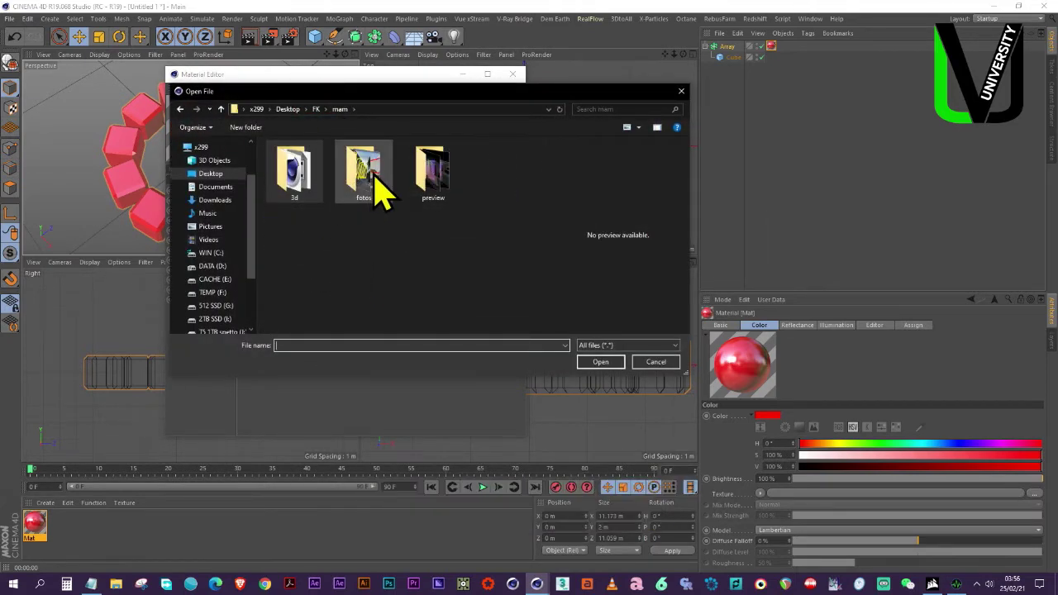
pyautogui.doubleClick(367, 174)
pyautogui.click(318, 183)
pyautogui.click(601, 364)
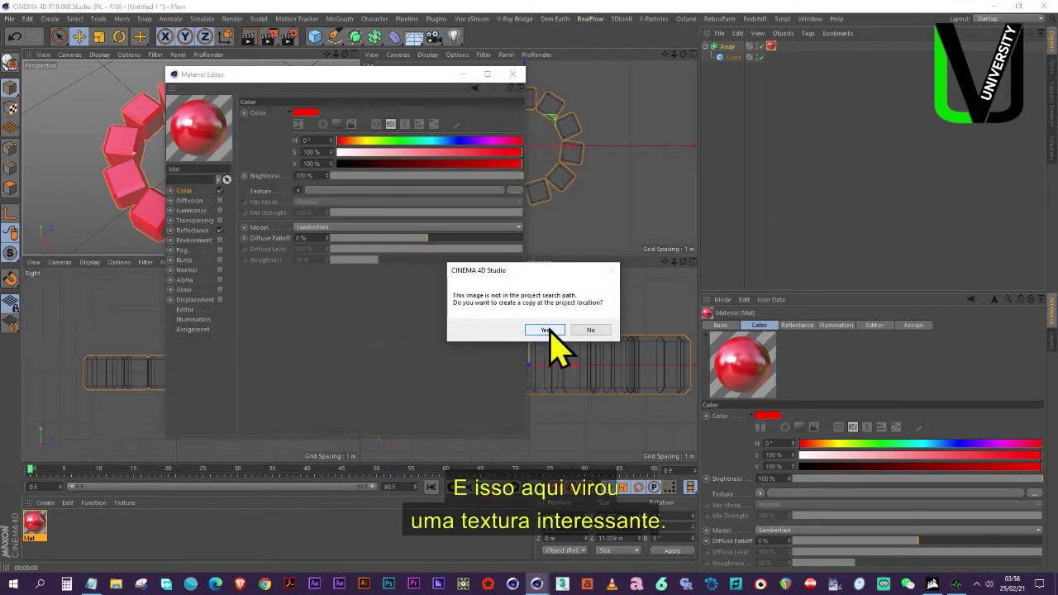
pyautogui.click(590, 331)
# - Render the Perspective view to check the image texture on the cubes, and review the material's settings
pyautogui.moveTo(339, 86); pyautogui.dragTo(702, 109)
pyautogui.click(248, 38)
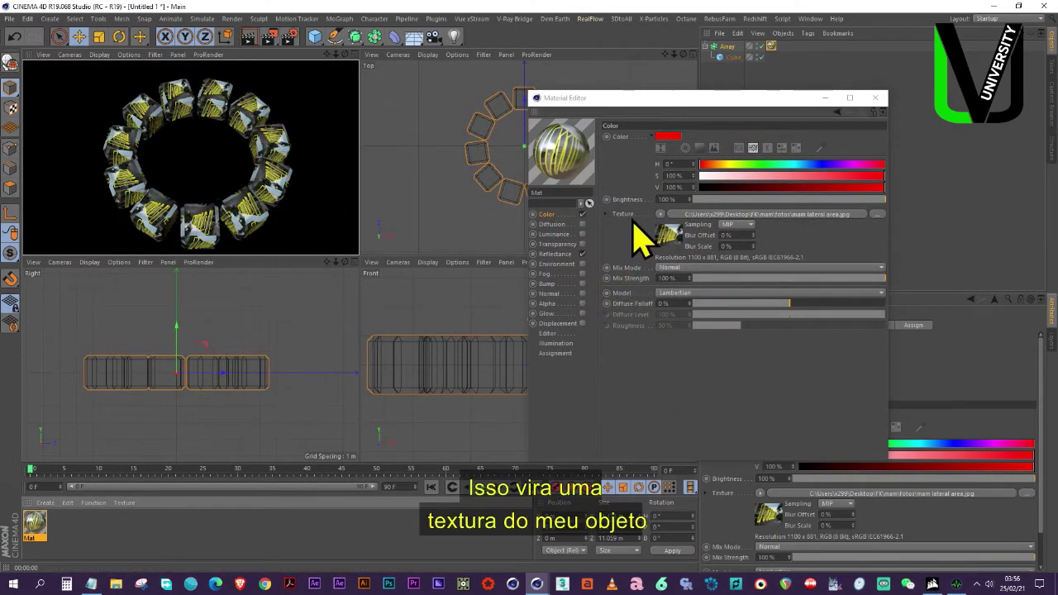
pyautogui.moveTo(729, 105); pyautogui.dragTo(491, 118)
pyautogui.click(643, 113)
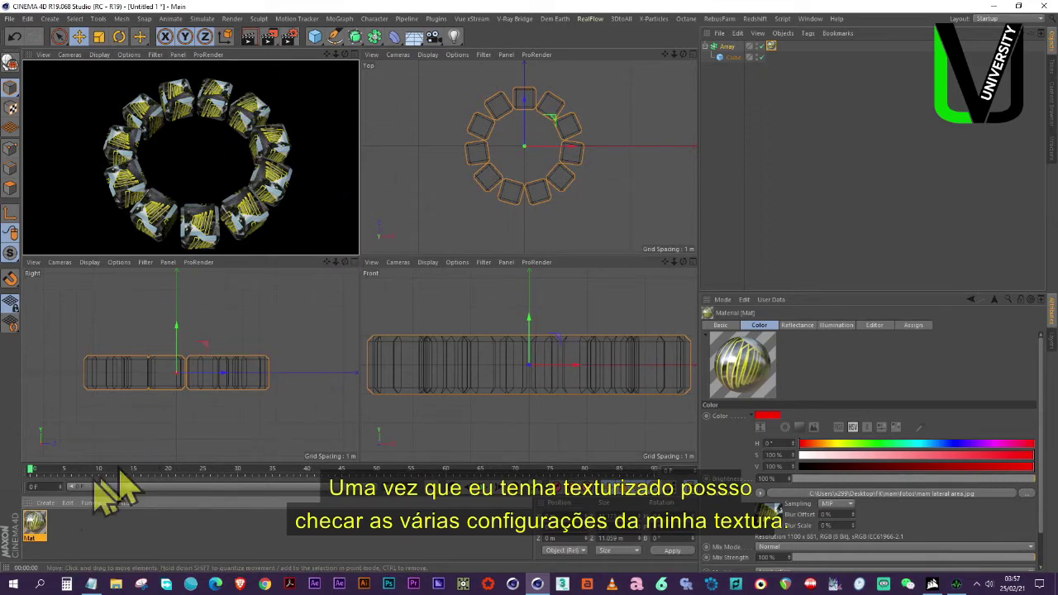
pyautogui.doubleClick(35, 524)
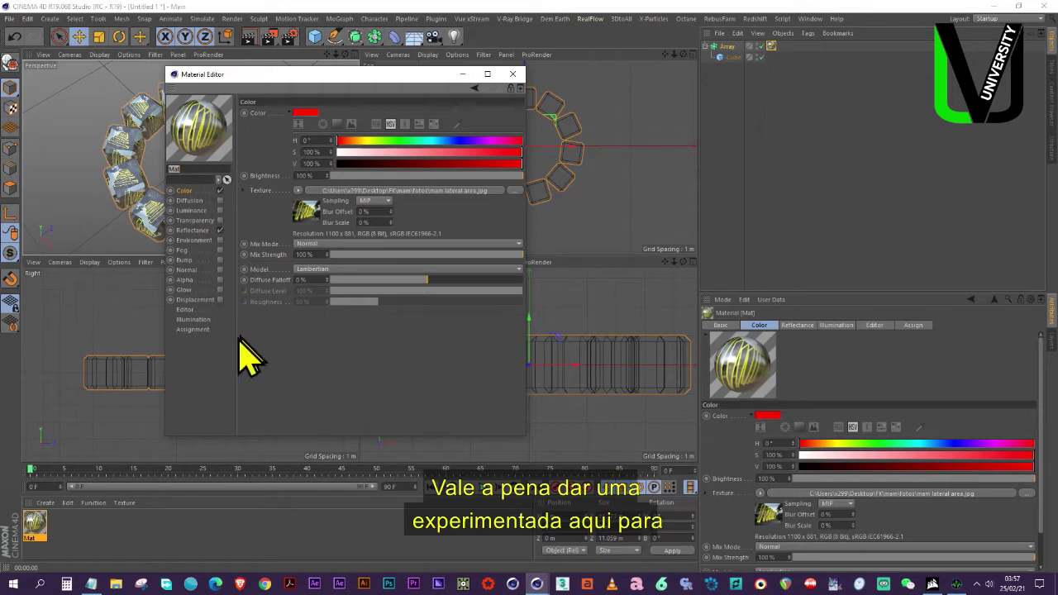
pyautogui.click(513, 75)
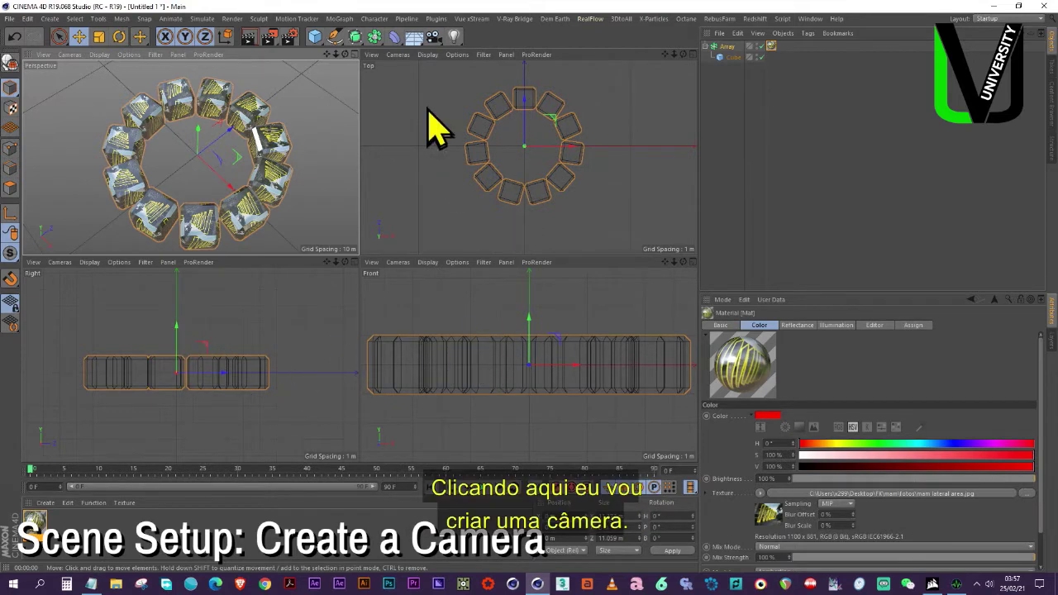
# - Add a camera at position 0, 0, 0 m with rotation H 0°, P -90° and B 0°
pyautogui.click(432, 37)
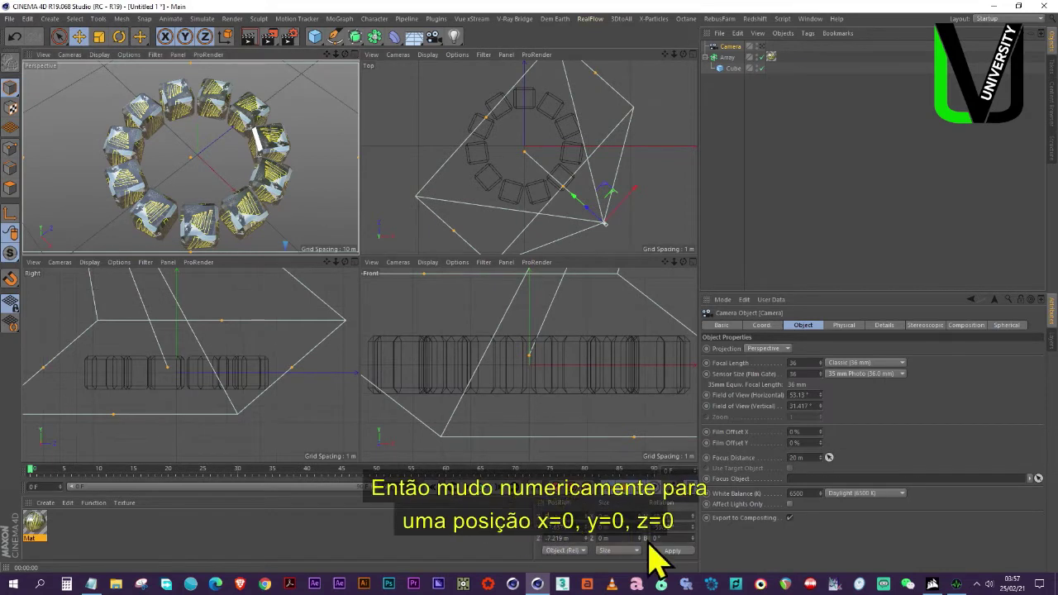
pyautogui.press('Return')
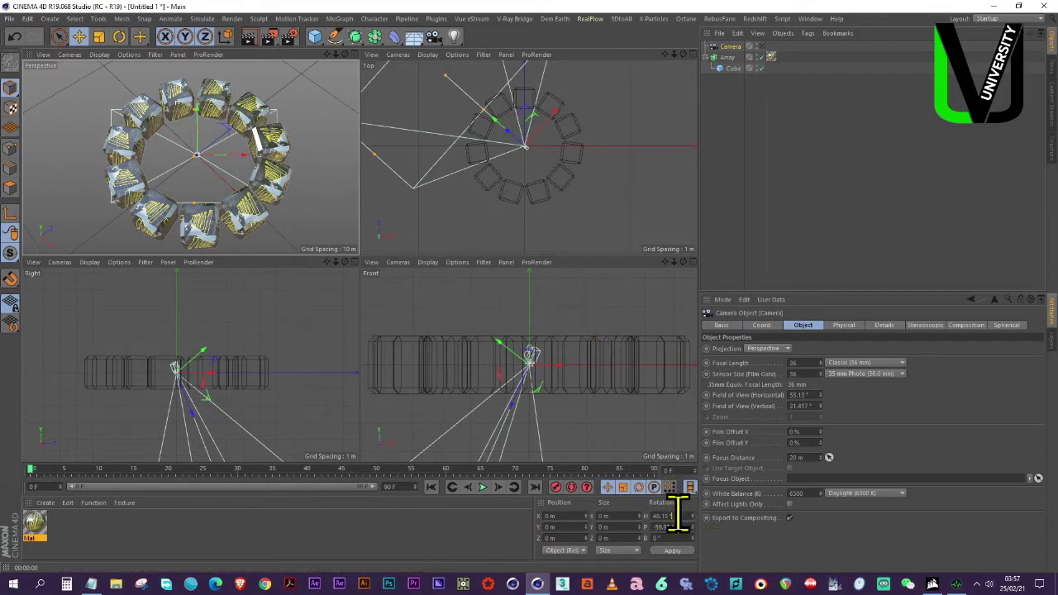
pyautogui.press('Return')
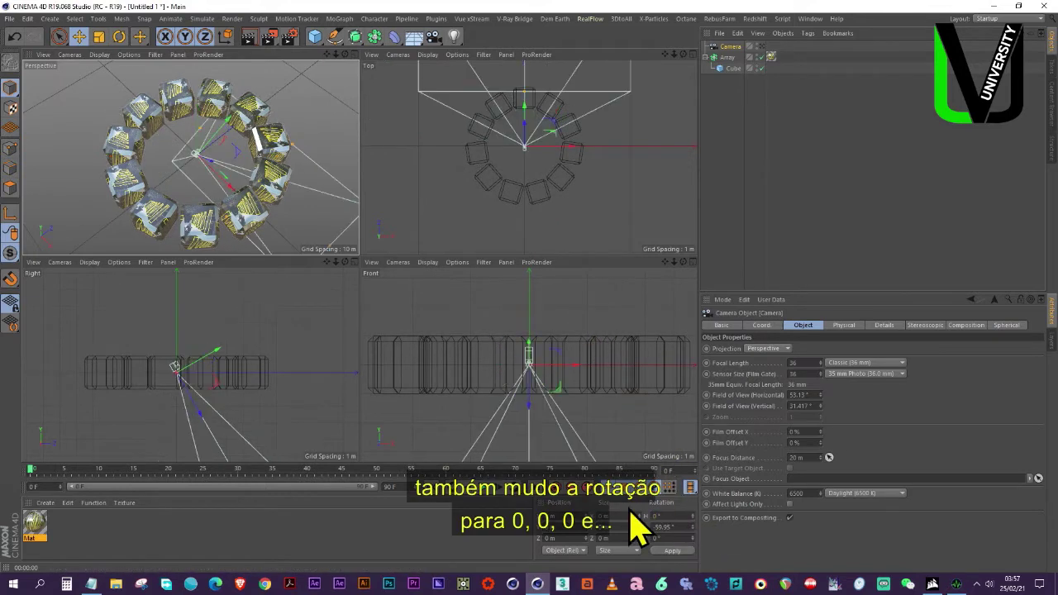
pyautogui.moveTo(674, 527); pyautogui.dragTo(629, 525)
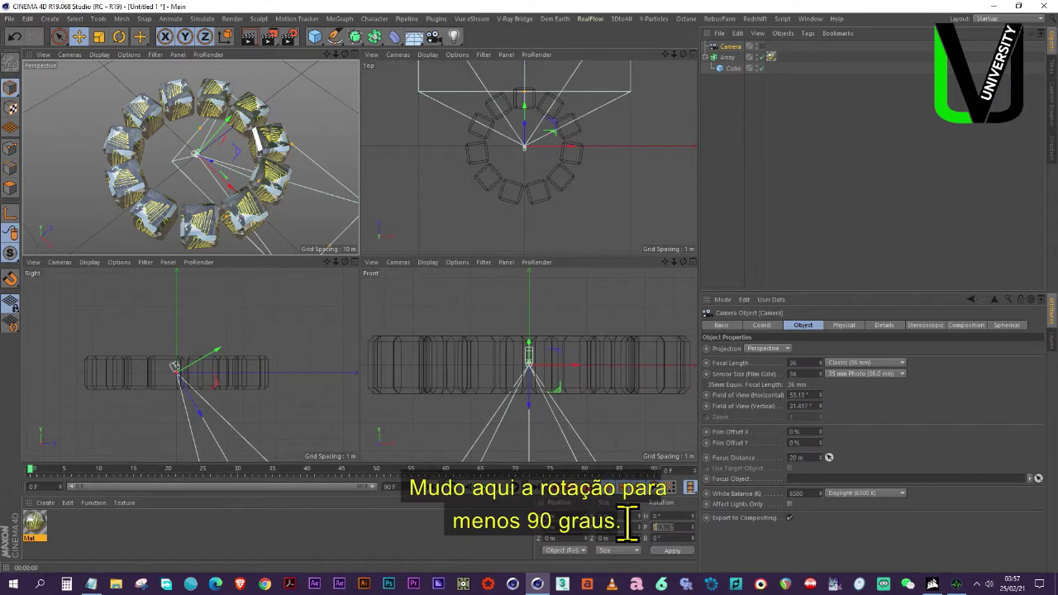
pyautogui.write('-90')
pyautogui.press('Return')
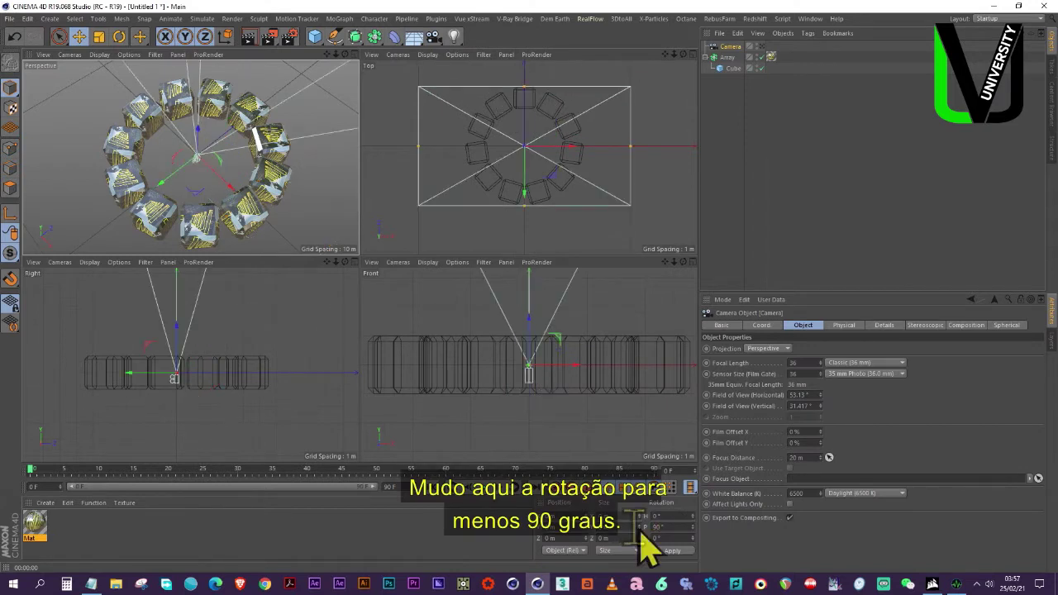
pyautogui.write('-90')
pyautogui.press('Return')
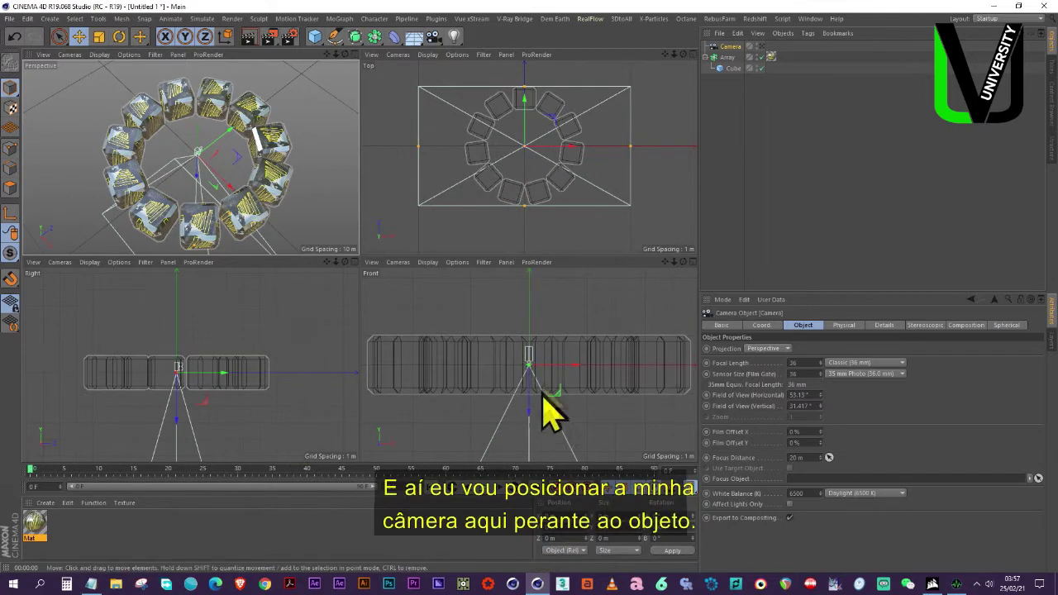
# - Raise the camera well above the ring and widen its horizontal field of view to about 63° so it covers all the cubes
pyautogui.moveTo(532, 420); pyautogui.dragTo(536, 273)
pyautogui.scroll(-8, 543, 381)
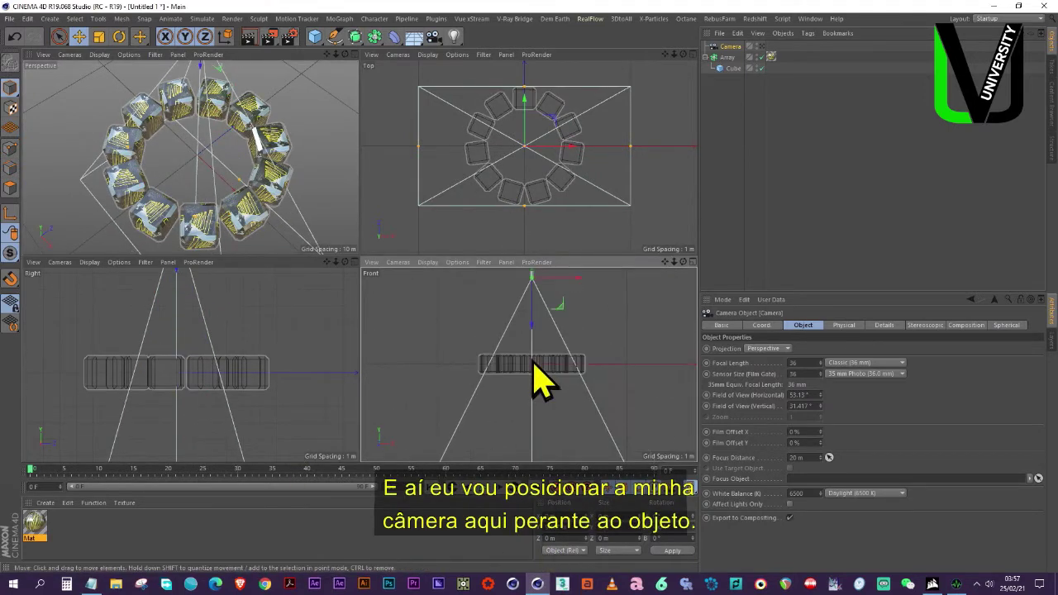
pyautogui.moveTo(532, 348); pyautogui.dragTo(541, 321)
pyautogui.moveTo(524, 89); pyautogui.dragTo(526, 76)
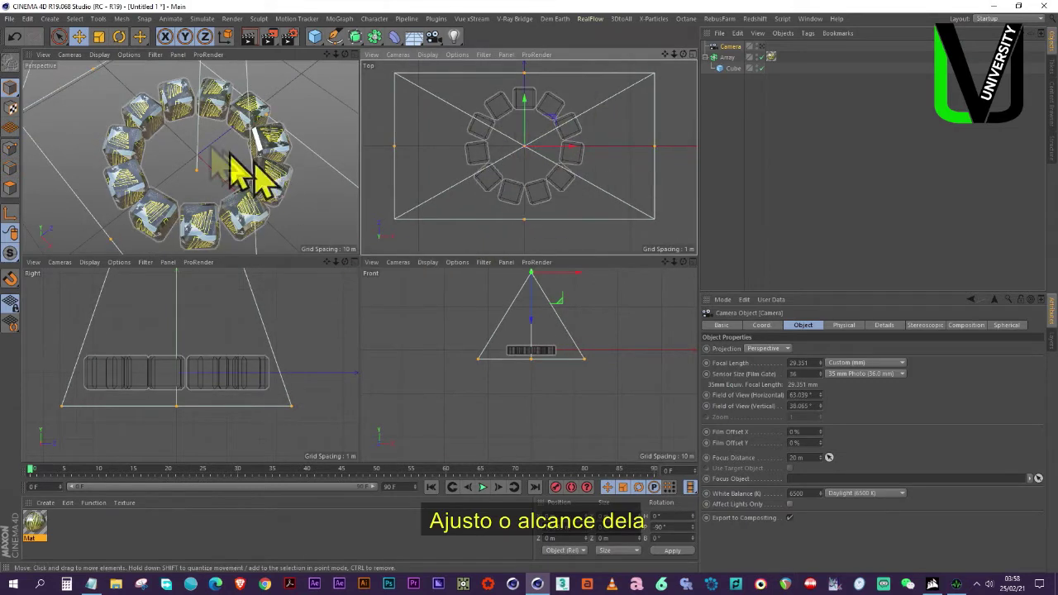
# - Look through the new Camera in the Perspective view and render it to check the framing
pyautogui.click(70, 55)
pyautogui.moveTo(69, 82)
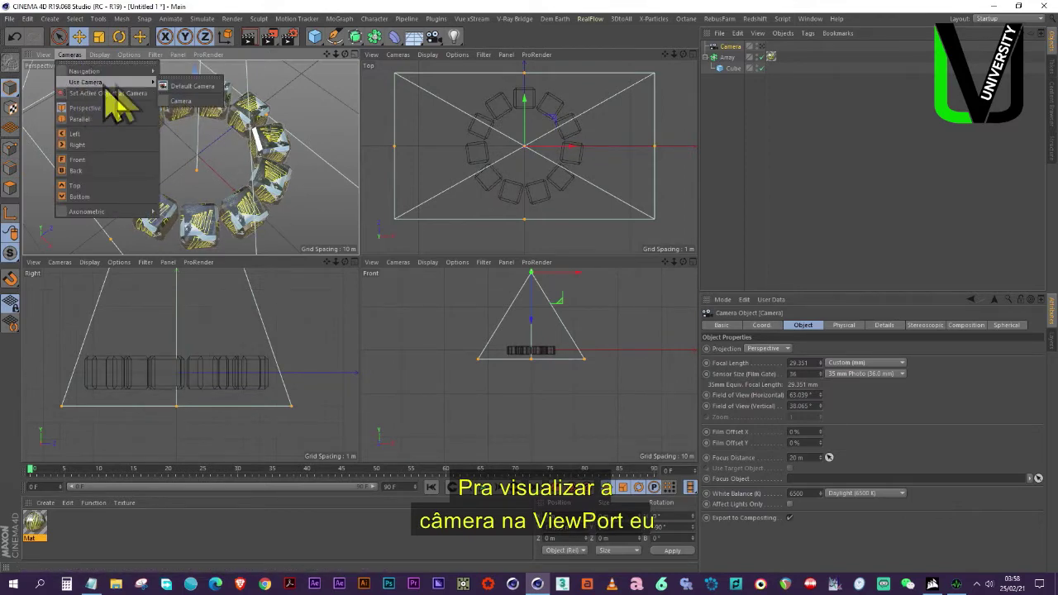
pyautogui.click(181, 101)
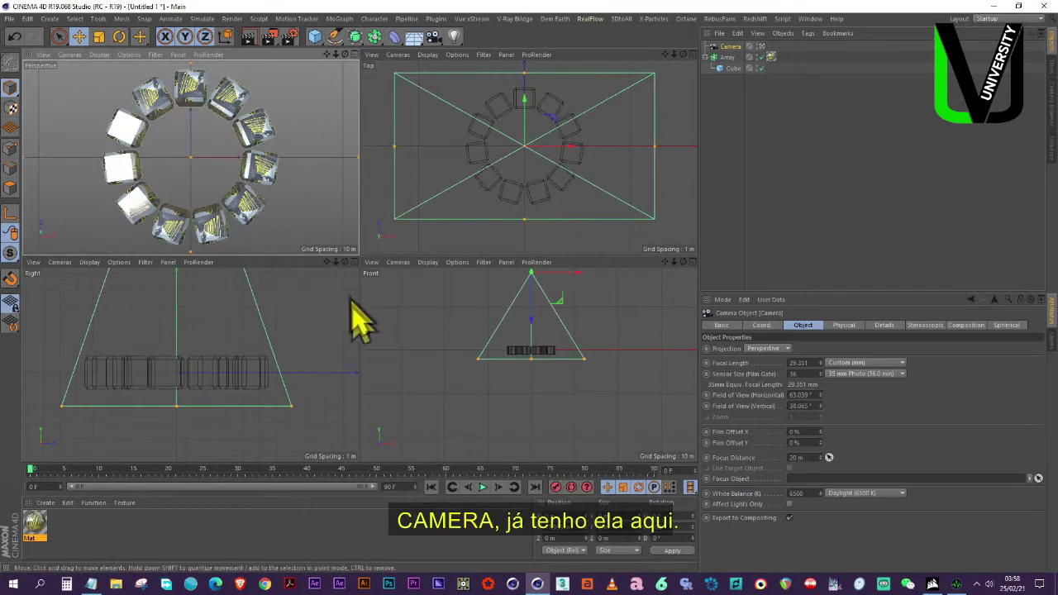
pyautogui.click(253, 43)
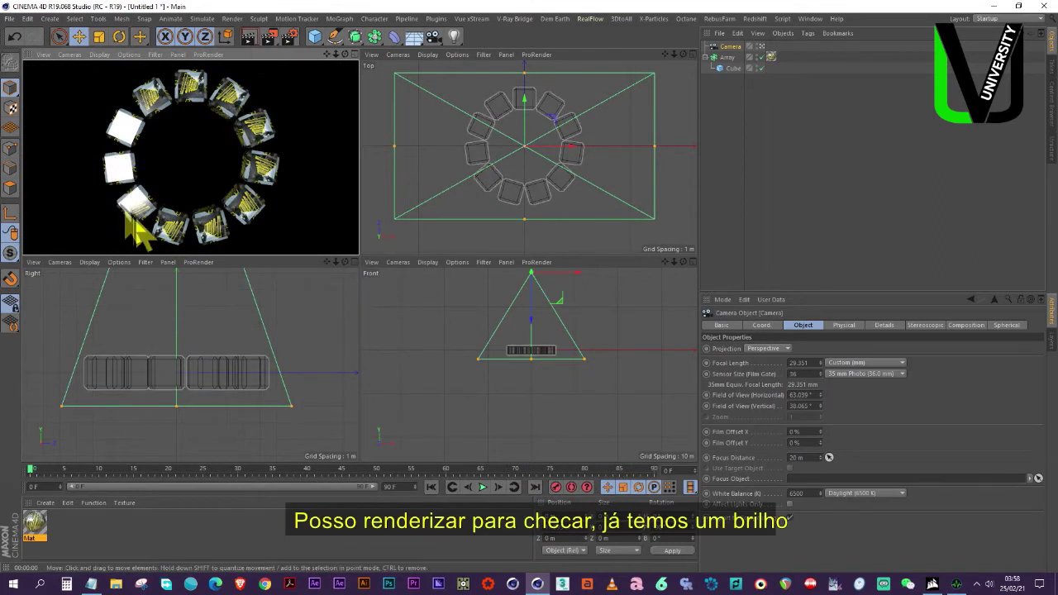
# - Collapse the Array hierarchy and add a light, trying the Spot type before setting it back to Omni
pyautogui.click(706, 57)
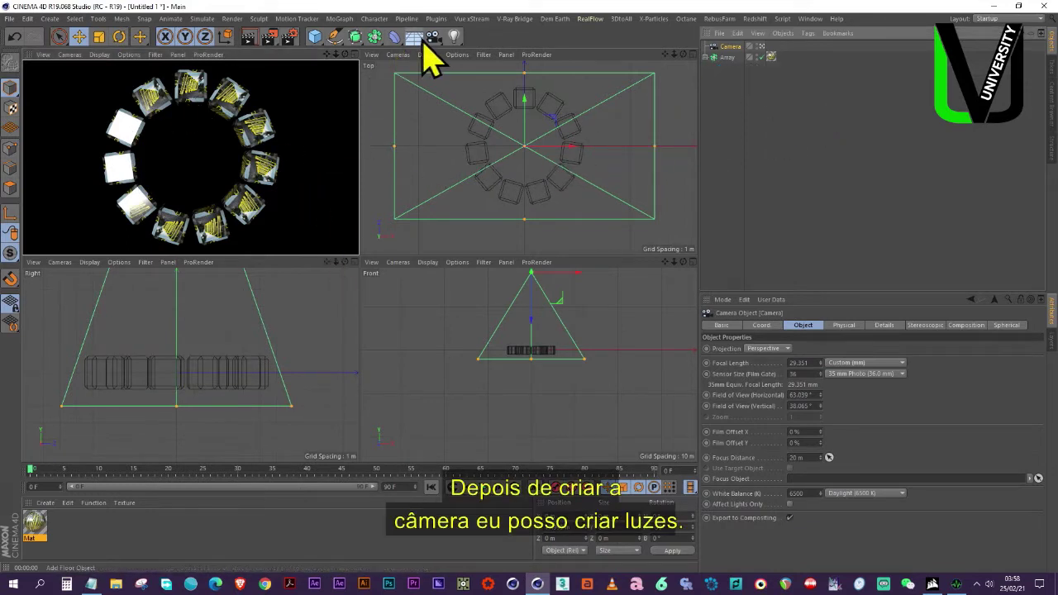
pyautogui.click(453, 39)
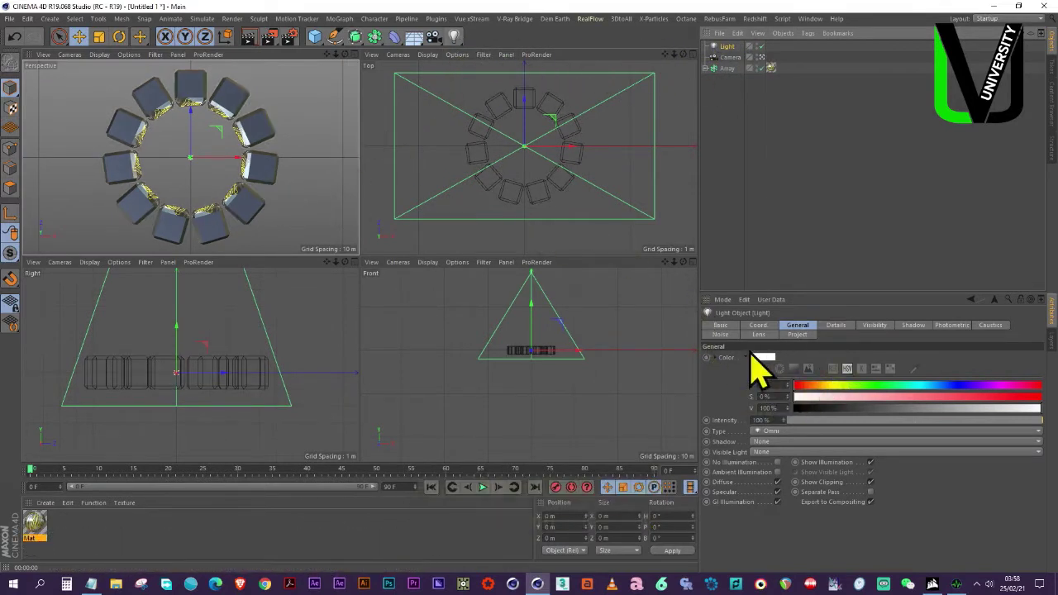
pyautogui.click(790, 432)
pyautogui.click(786, 453)
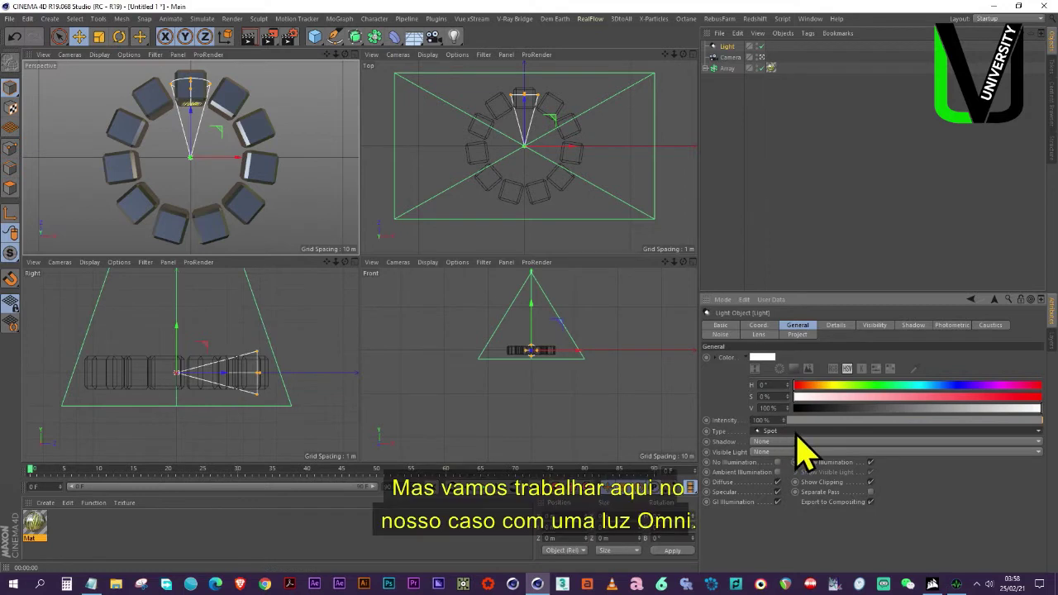
pyautogui.click(795, 433)
pyautogui.click(785, 445)
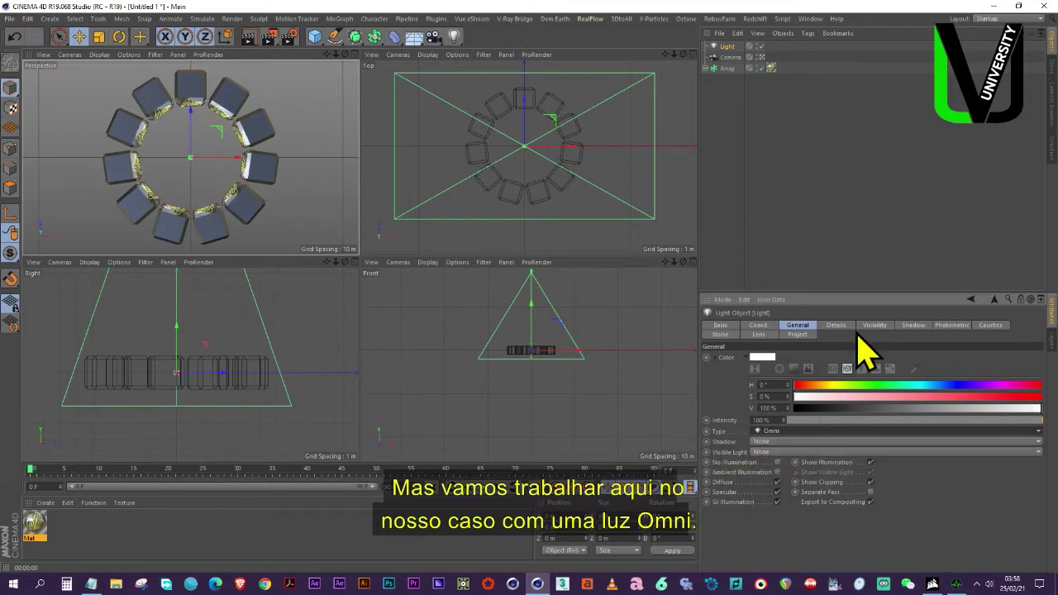
# - Set the light's shadow to Shadow Maps (Soft) with a 2000x2000 shadow map
pyautogui.click(914, 324)
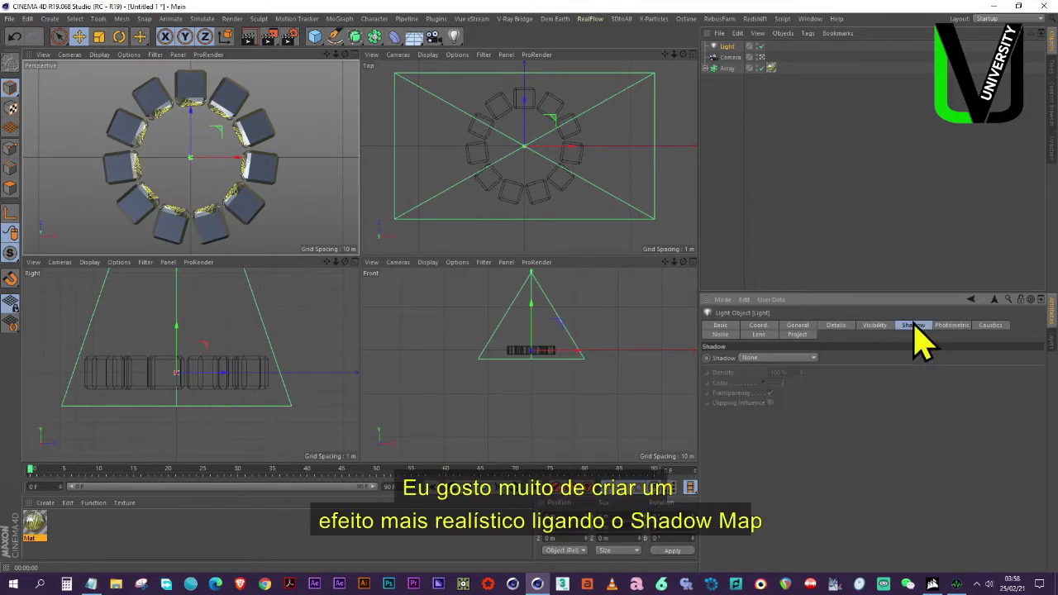
pyautogui.click(769, 358)
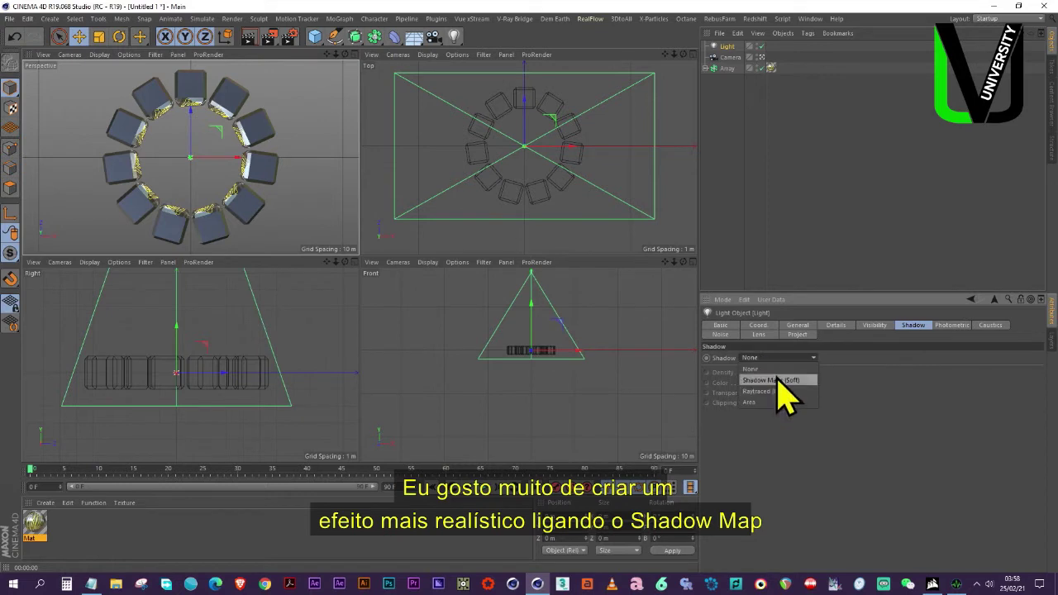
pyautogui.click(773, 380)
pyautogui.click(822, 417)
pyautogui.click(832, 505)
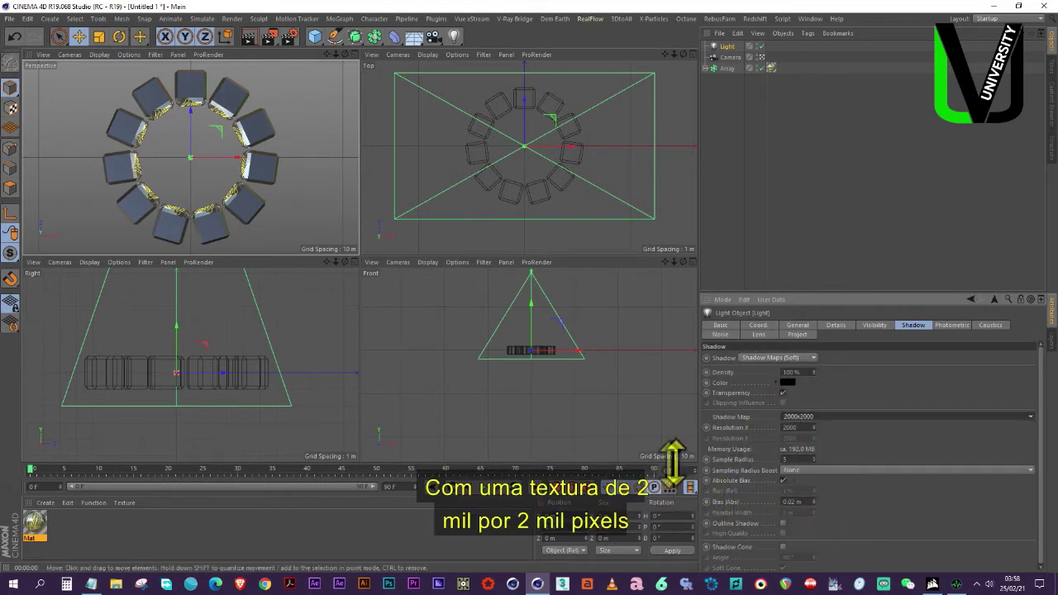
# - Move the light outside the ring to about X -8.8 m and Y 2.4 m, and render the Perspective view
pyautogui.click(78, 37)
pyautogui.moveTo(534, 352)
pyautogui.mouseDown()
pyautogui.moveTo(534, 288)
pyautogui.moveTo(534, 323)
pyautogui.moveTo(548, 314)
pyautogui.moveTo(517, 335)
pyautogui.moveTo(549, 348)
pyautogui.mouseUp()
pyautogui.moveTo(499, 292); pyautogui.dragTo(503, 321)
pyautogui.moveTo(554, 354); pyautogui.dragTo(546, 357)
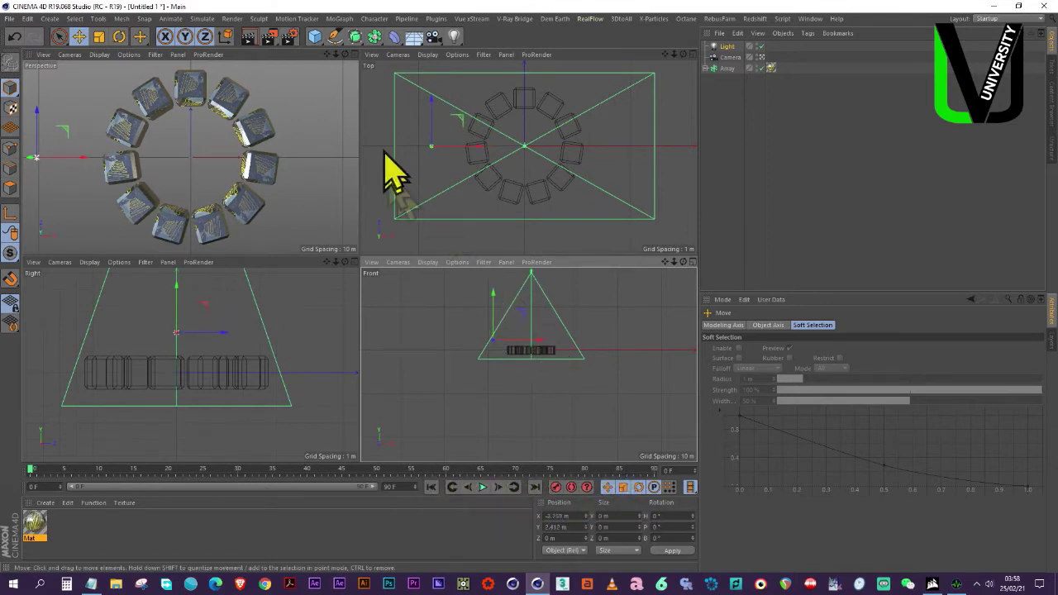
pyautogui.click(248, 37)
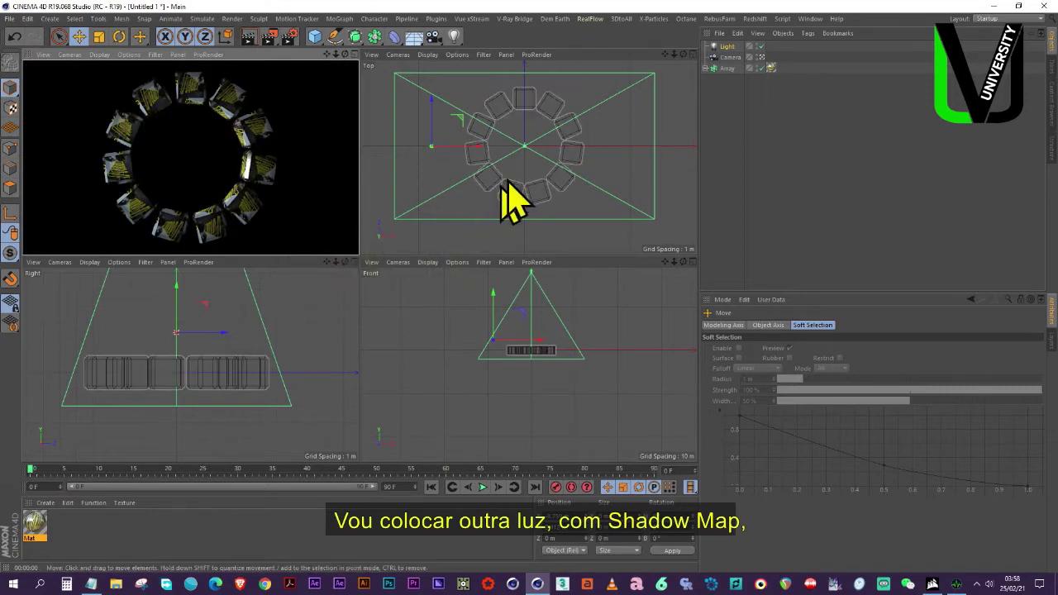
# - Add a second light and place it on the opposite side of the ring at about X 7.6 m
pyautogui.click(726, 46)
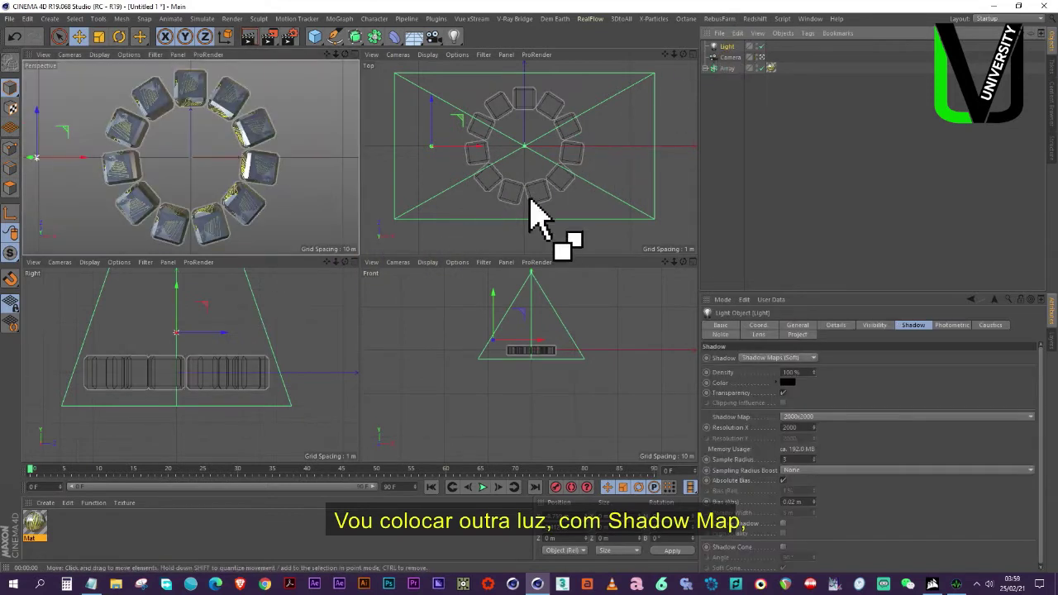
pyautogui.click(453, 36)
pyautogui.moveTo(570, 152); pyautogui.dragTo(668, 188)
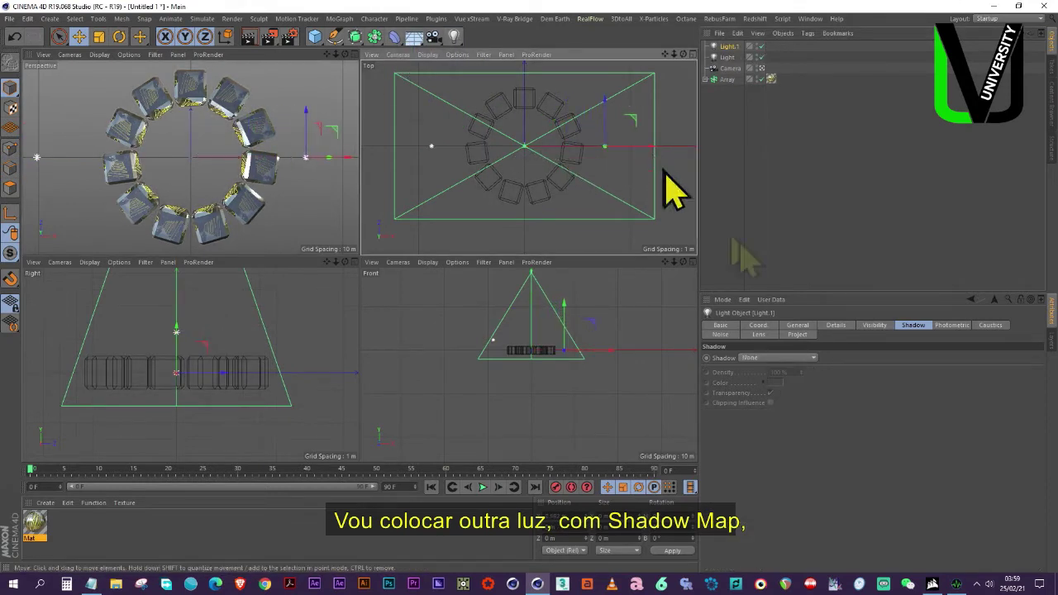
# - Set the second light's shadow to Shadow Maps (Soft) with the same shadow map resolution as the first light
pyautogui.click(800, 358)
pyautogui.click(789, 382)
pyautogui.click(835, 417)
pyautogui.click(849, 506)
# - Color the second light yellow, with hue 62° and saturation 100%
pyautogui.click(758, 324)
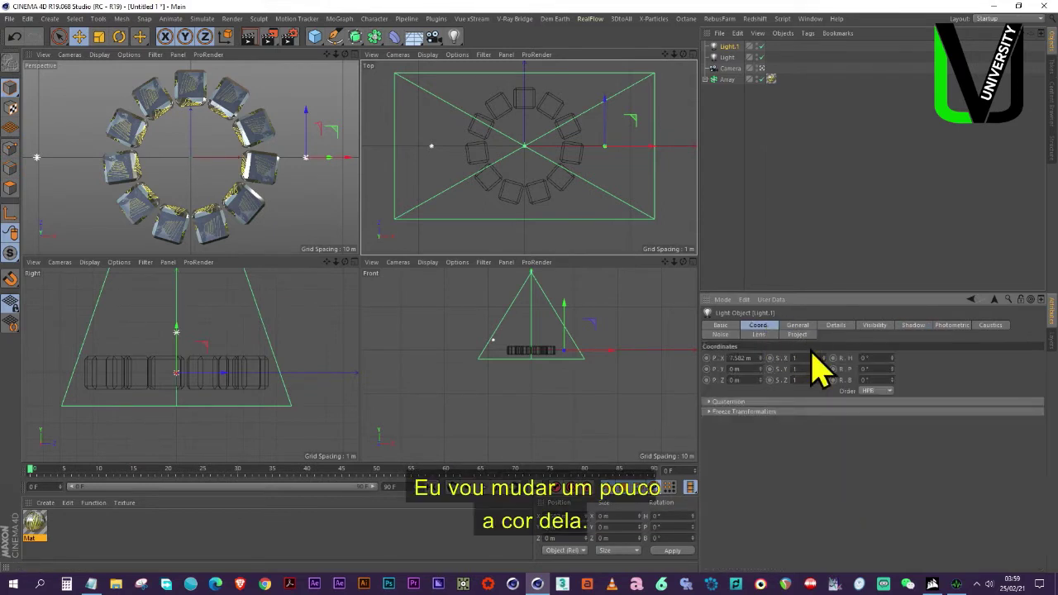
pyautogui.click(799, 326)
pyautogui.click(836, 387)
pyautogui.click(982, 397)
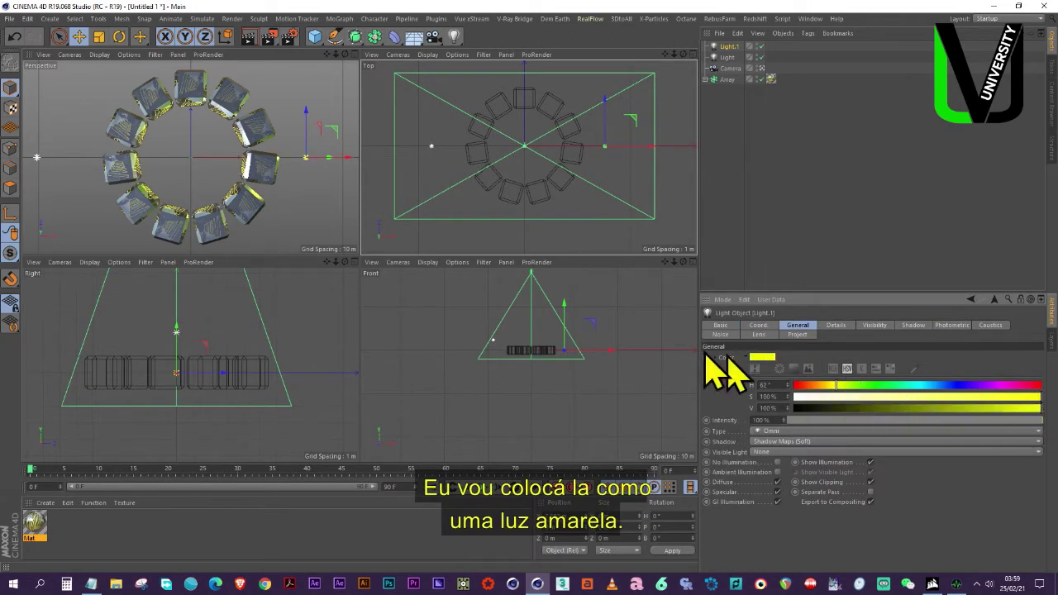
# - Color the first light magenta, with hue 304° and saturation 100%, and render the Perspective view
pyautogui.click(430, 145)
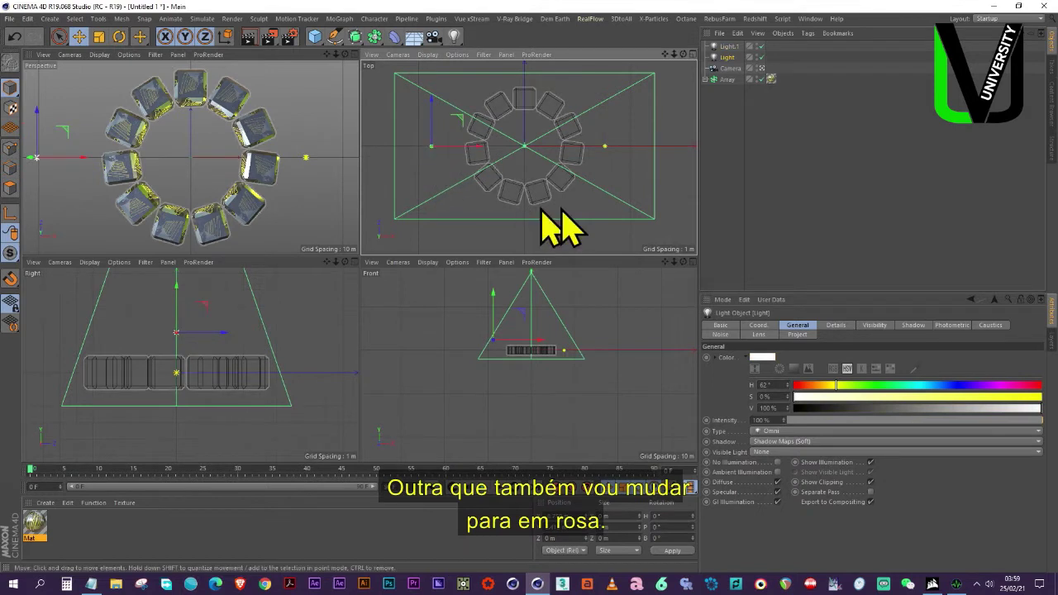
pyautogui.moveTo(971, 387); pyautogui.dragTo(1052, 400)
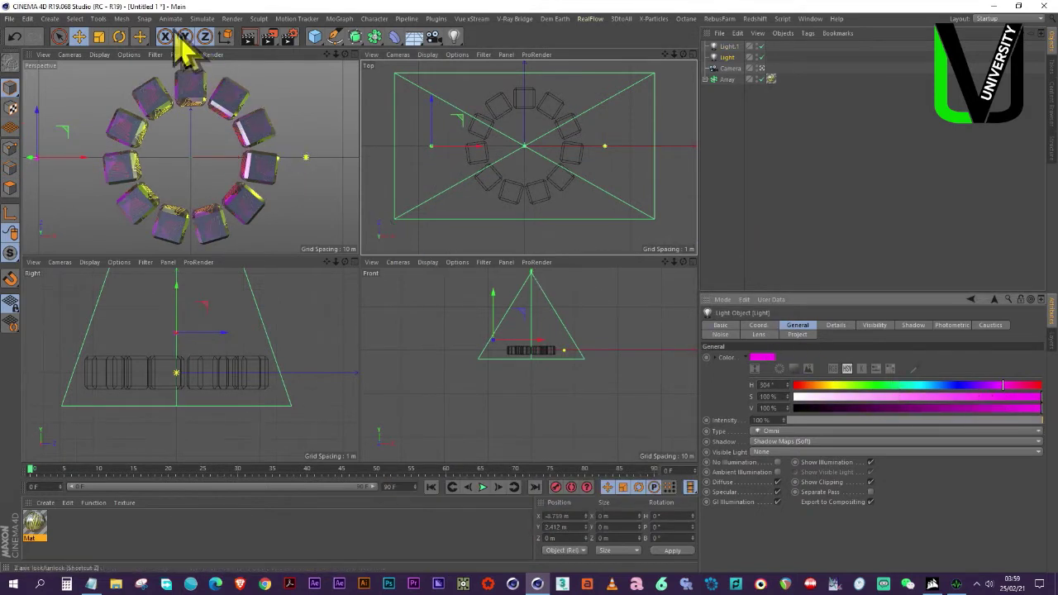
pyautogui.click(248, 36)
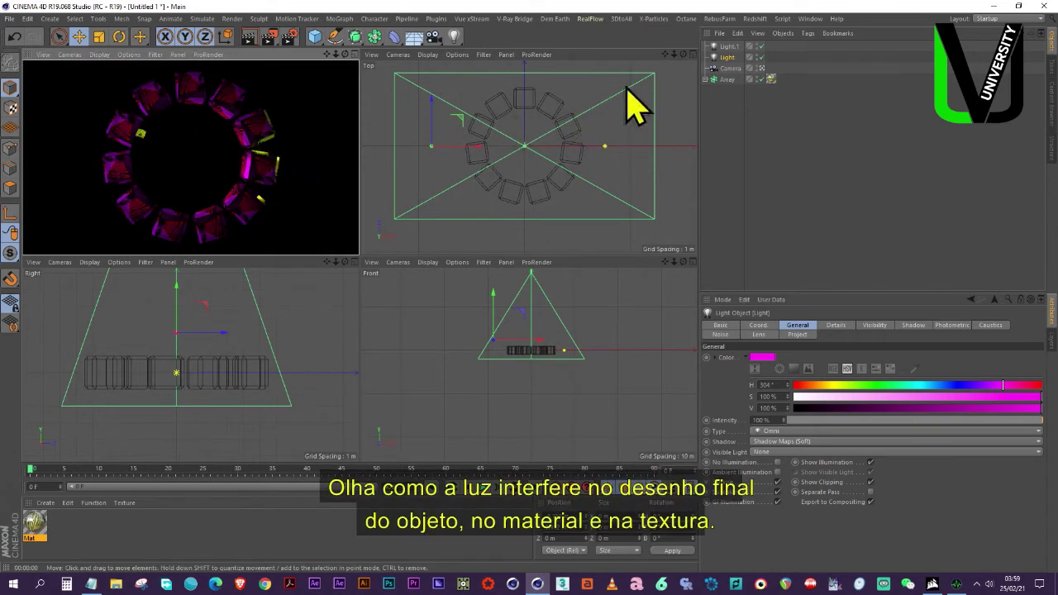
# - Raise the yellow light to about Y 3.3 m and render the Perspective view to check the lighting
pyautogui.click(726, 47)
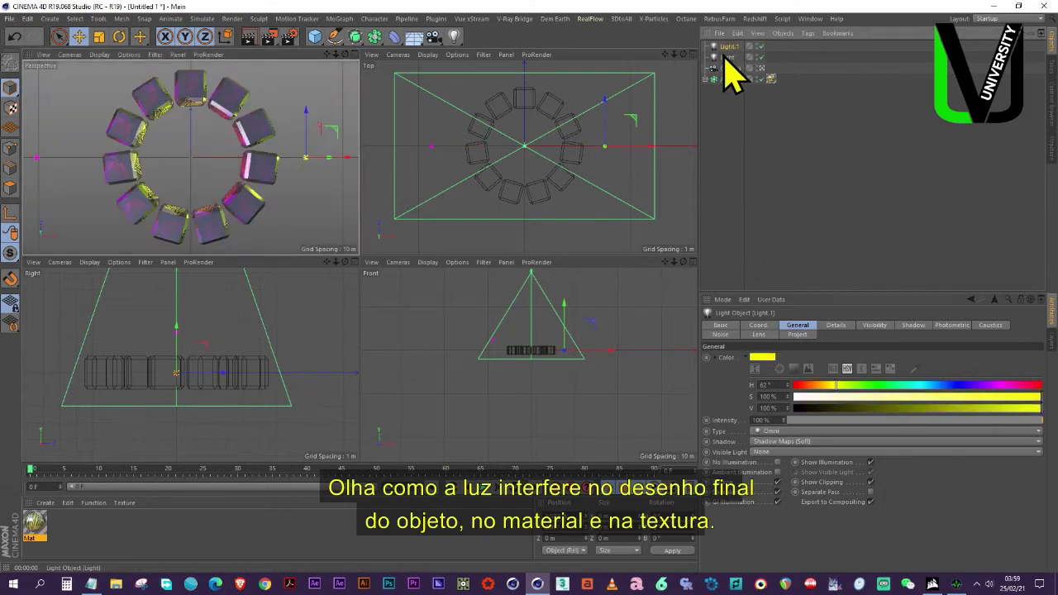
pyautogui.click(726, 57)
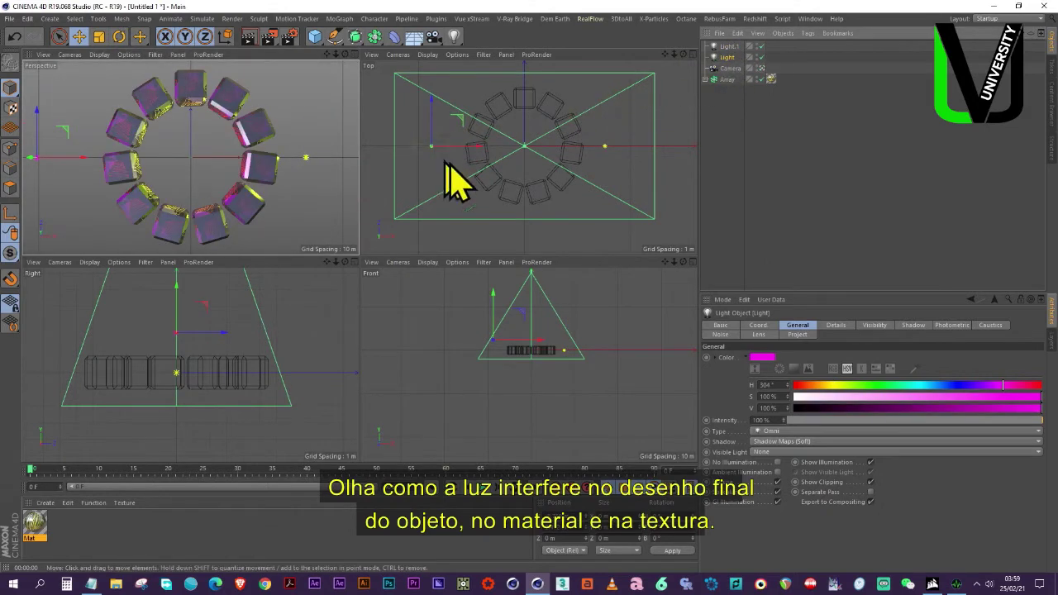
pyautogui.click(565, 350)
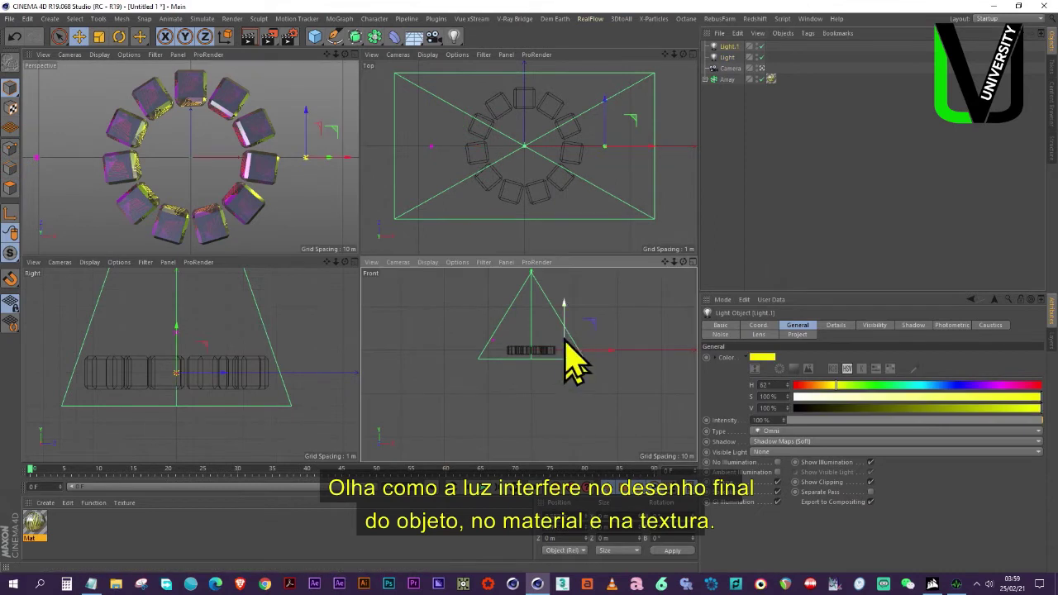
pyautogui.moveTo(568, 311); pyautogui.dragTo(569, 297)
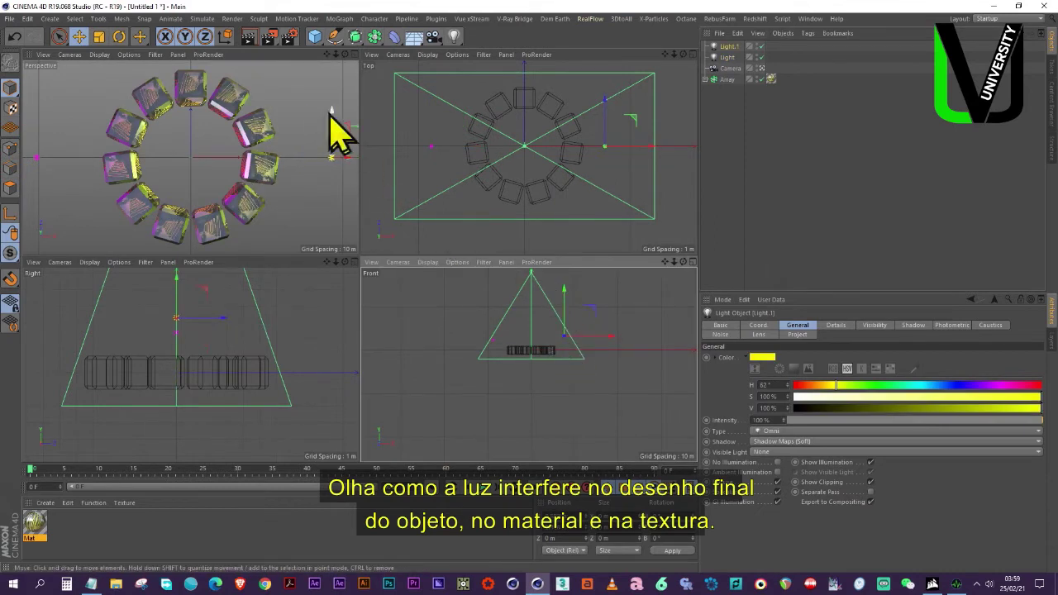
pyautogui.click(253, 40)
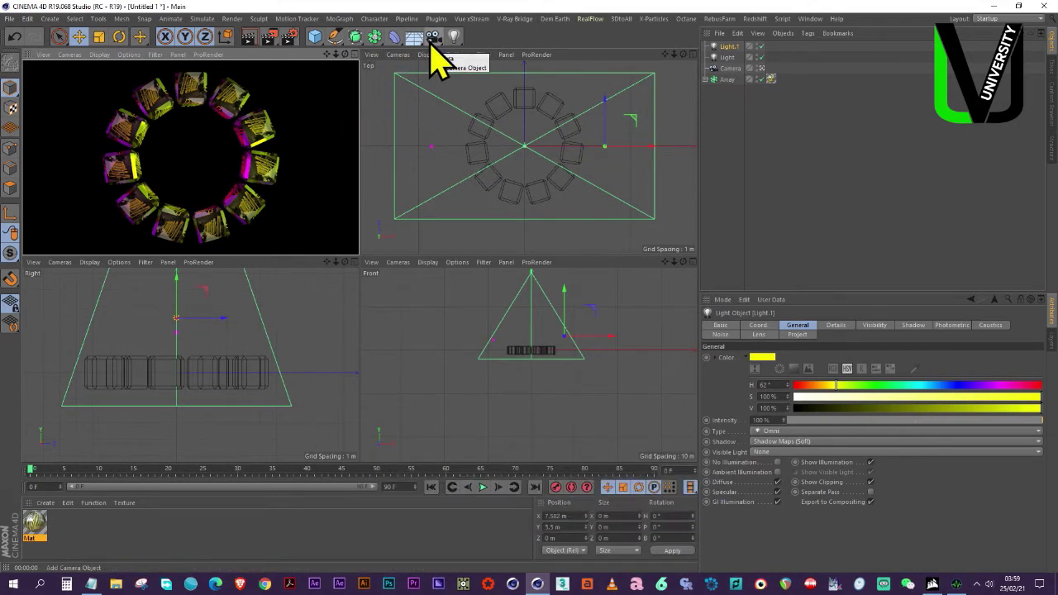
pyautogui.scroll(-3, 190, 365)
pyautogui.moveTo(336, 262); pyautogui.dragTo(328, 329)
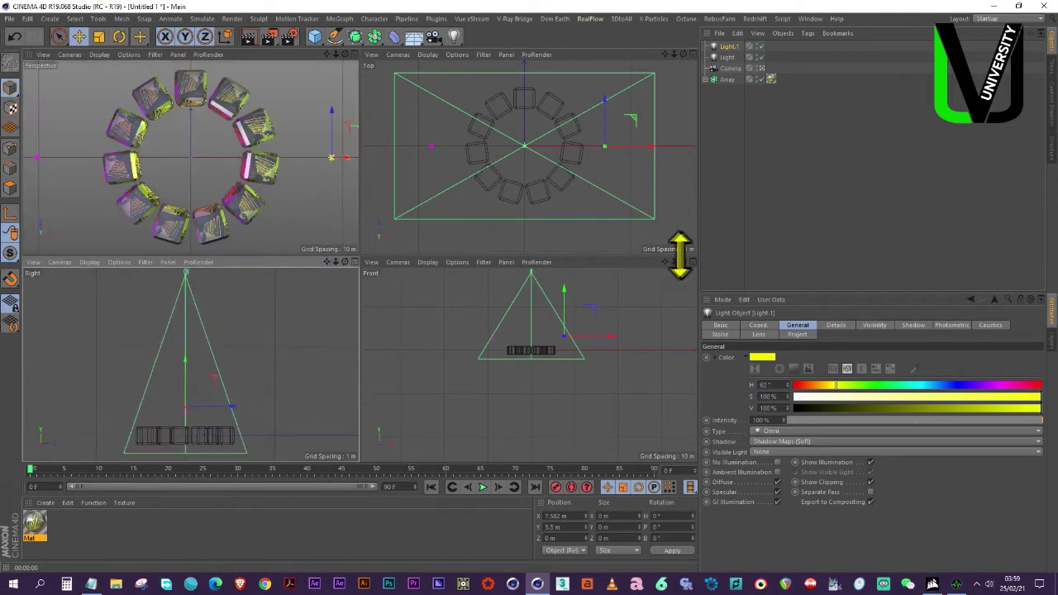
pyautogui.moveTo(665, 261); pyautogui.dragTo(664, 335)
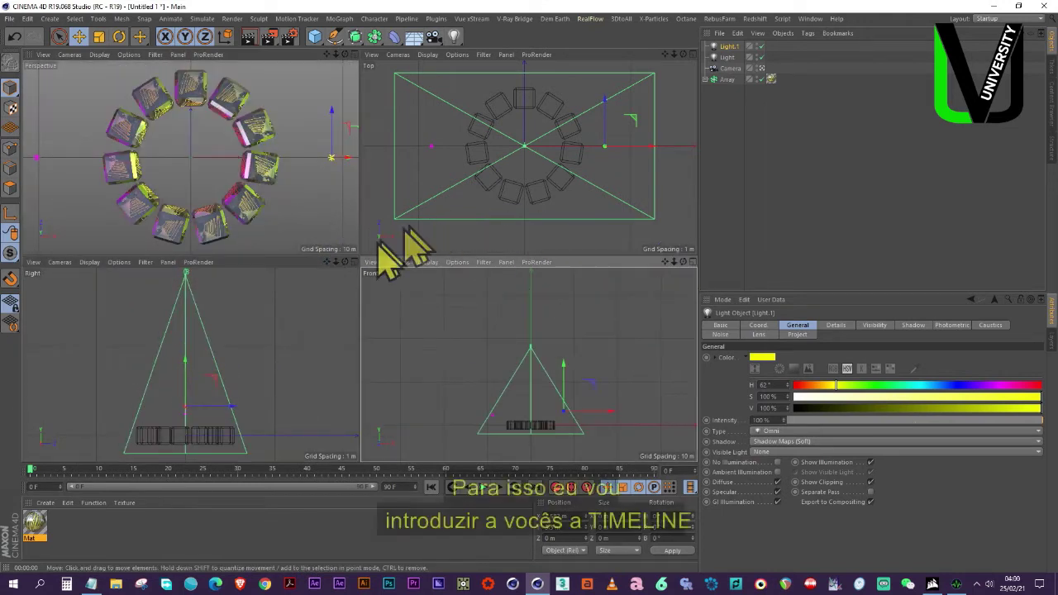
pyautogui.click(39, 476)
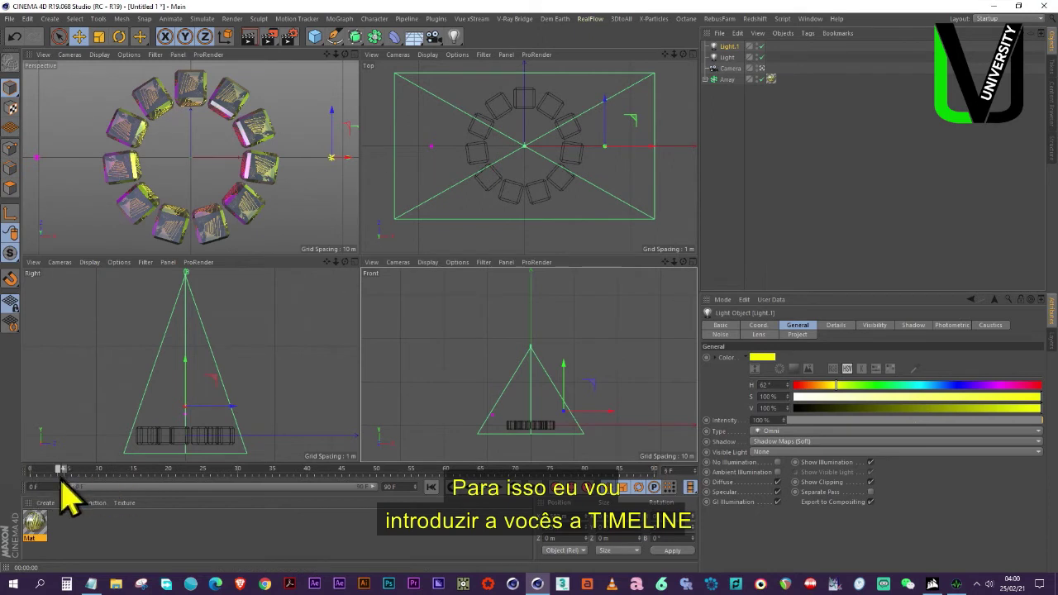
pyautogui.click(28, 476)
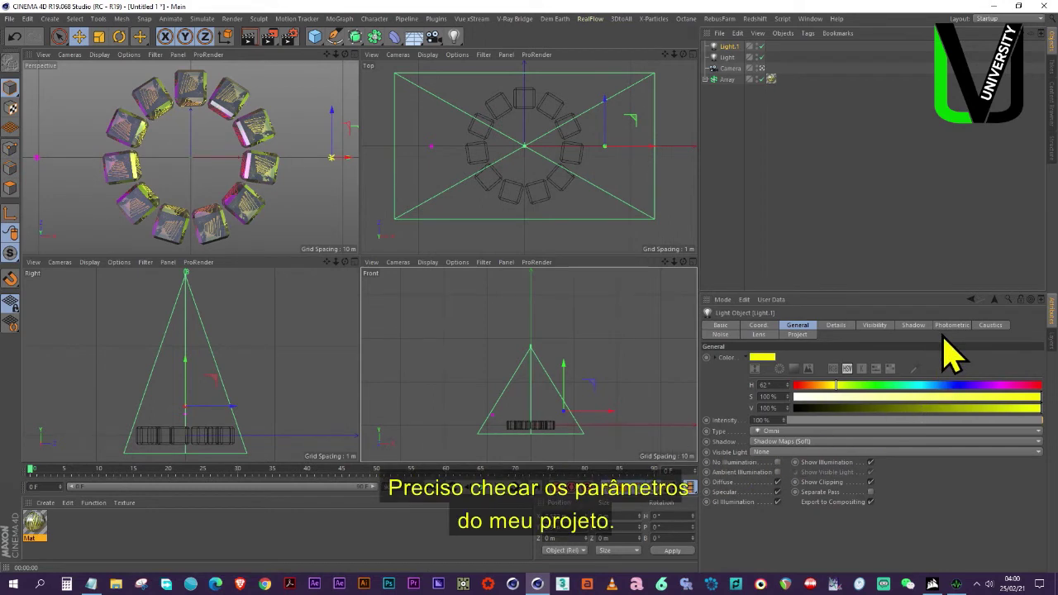
# - Check the frame rate in the project settings, then lengthen the animation to 300 frames and extend the preview range to cover all of it
pyautogui.click(996, 300)
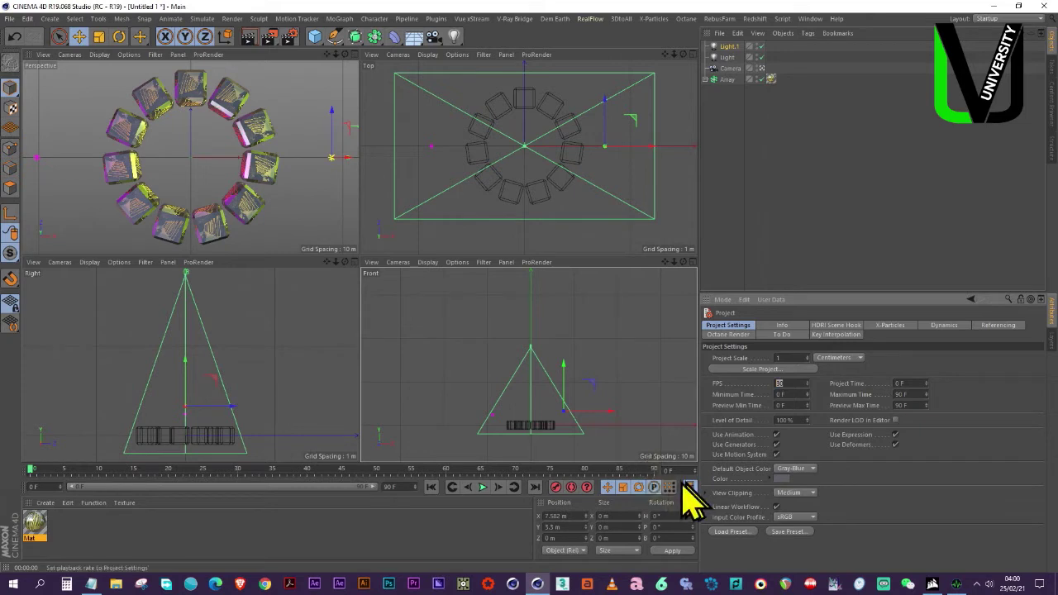
pyautogui.click(391, 486)
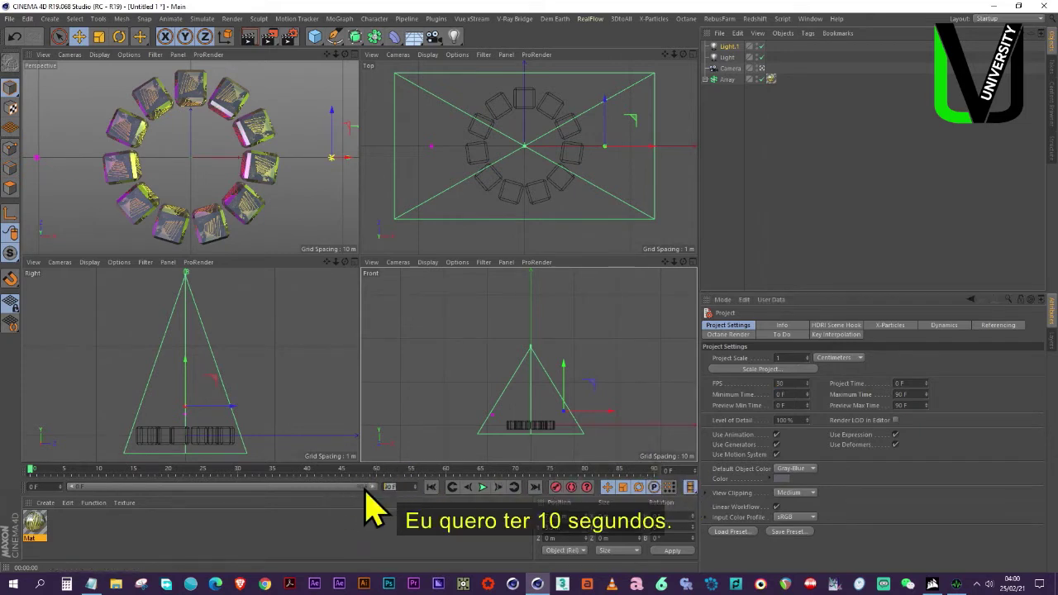
pyautogui.write('300')
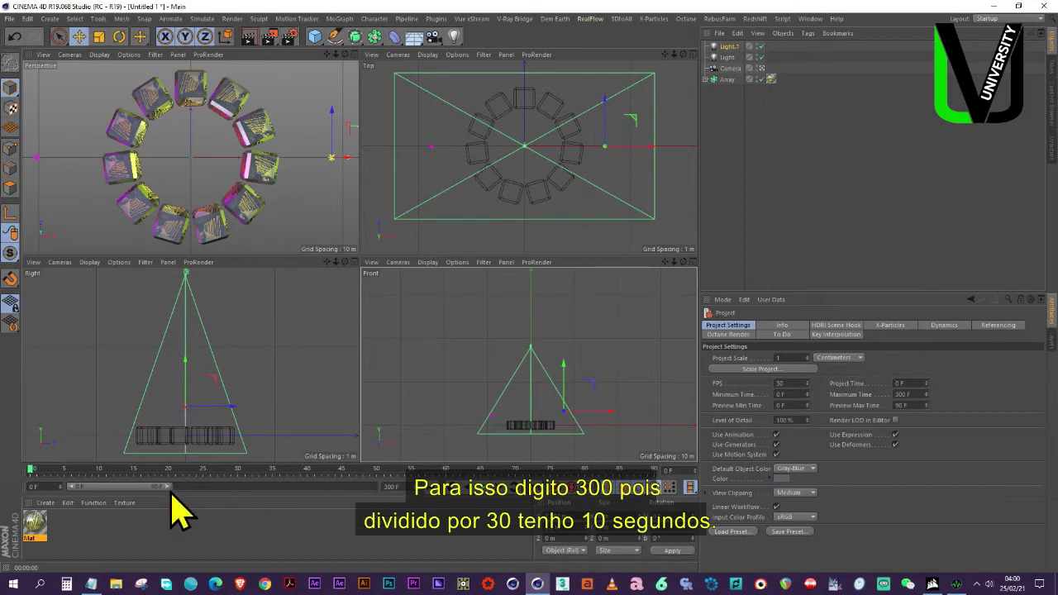
pyautogui.moveTo(178, 488); pyautogui.dragTo(404, 503)
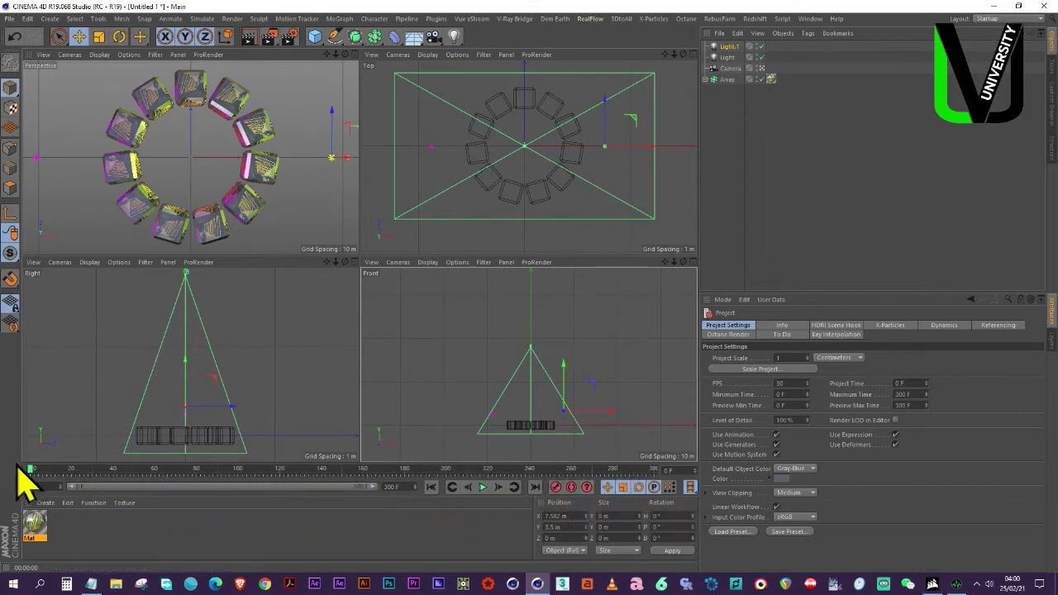
# - Select the camera and turn on Autokeying so that its changes are recorded as keyframes
pyautogui.moveTo(32, 472); pyautogui.dragTo(17, 513)
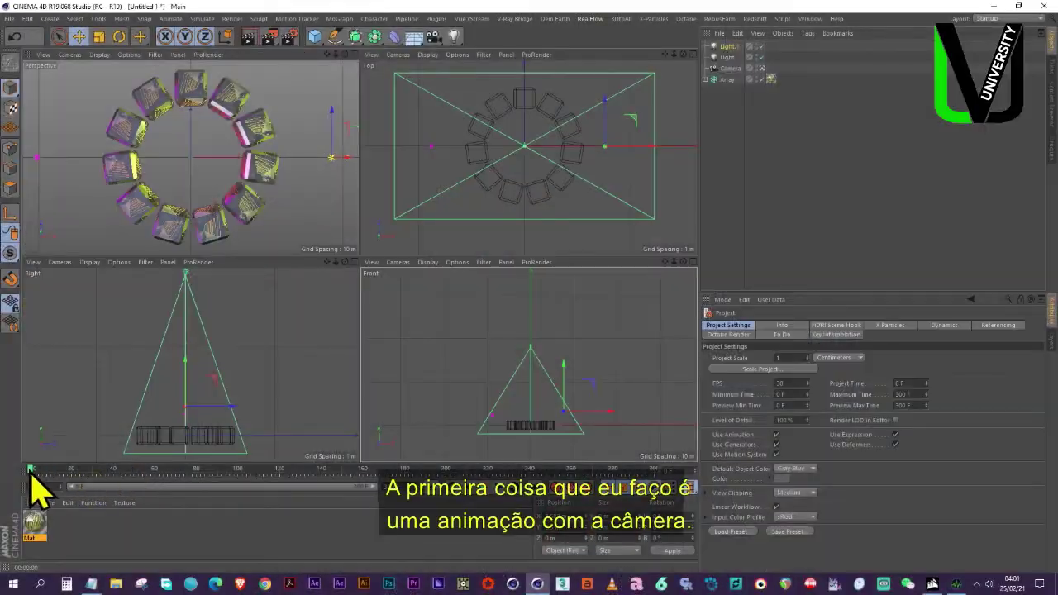
pyautogui.moveTo(31, 474); pyautogui.dragTo(752, 495)
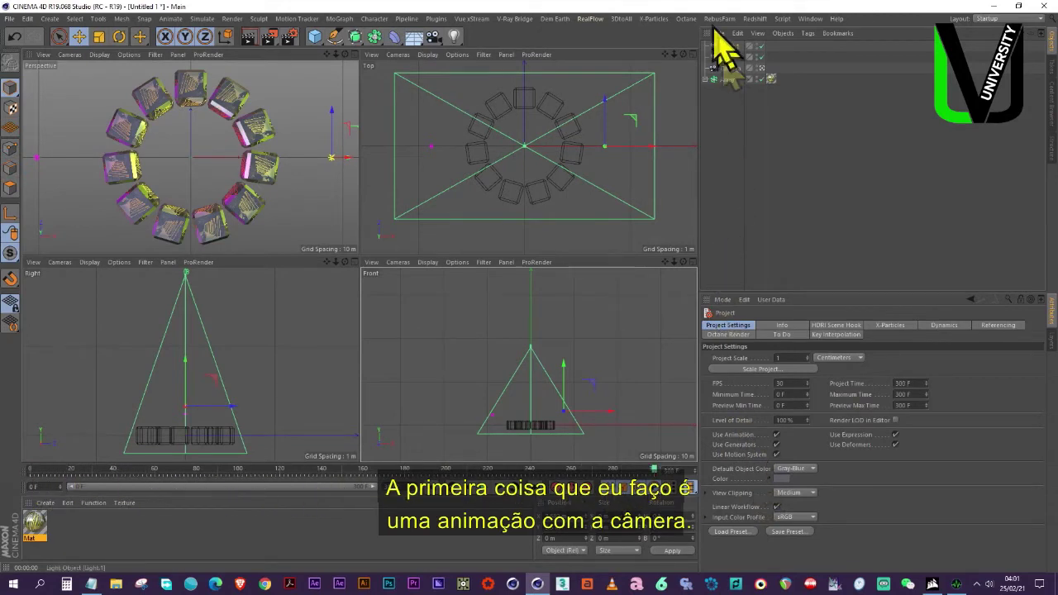
pyautogui.click(729, 69)
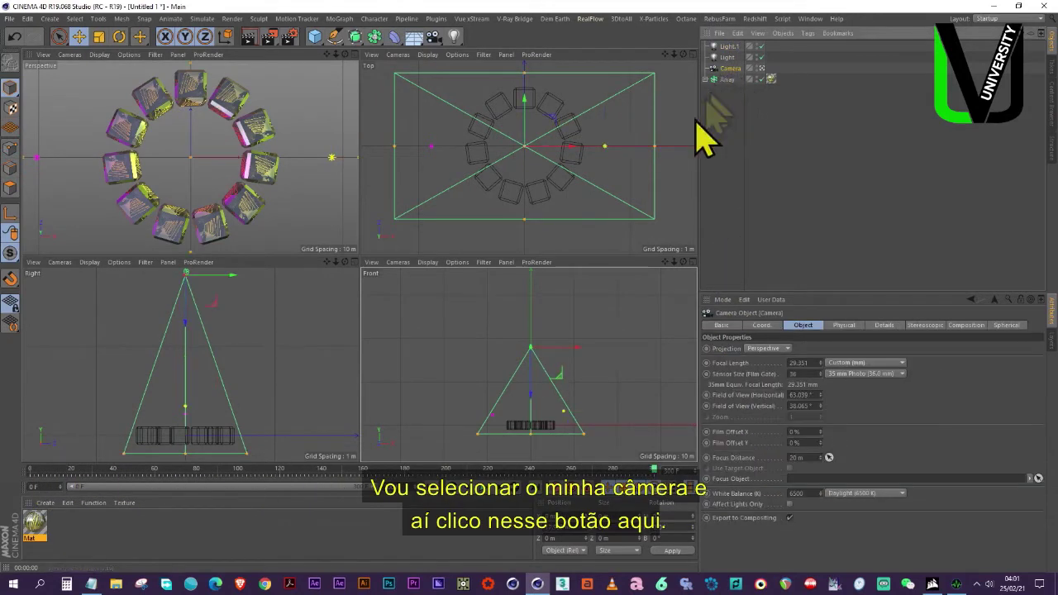
pyautogui.moveTo(655, 476); pyautogui.dragTo(106, 475)
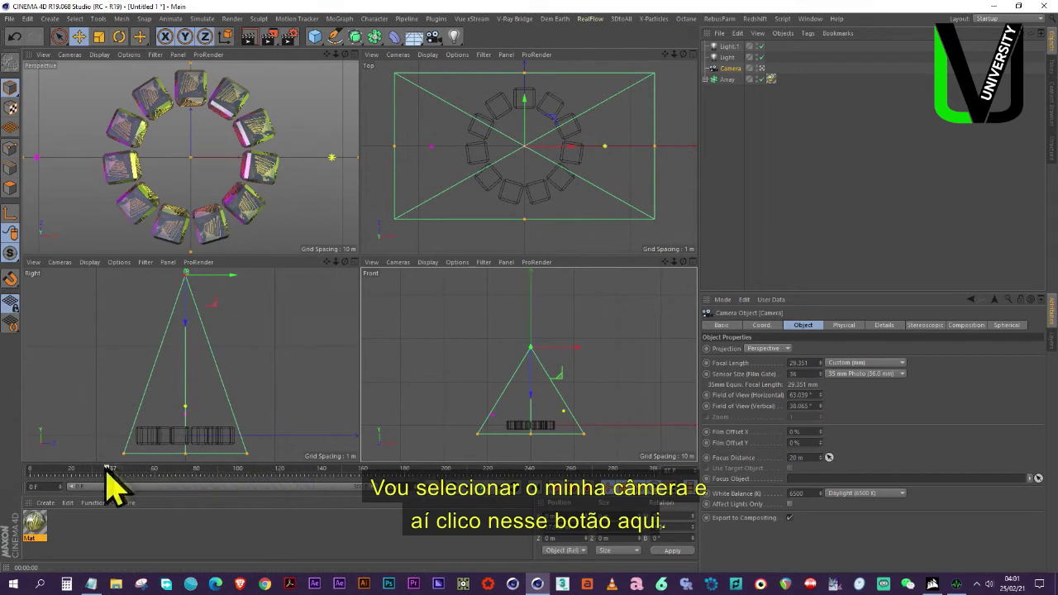
pyautogui.click(564, 496)
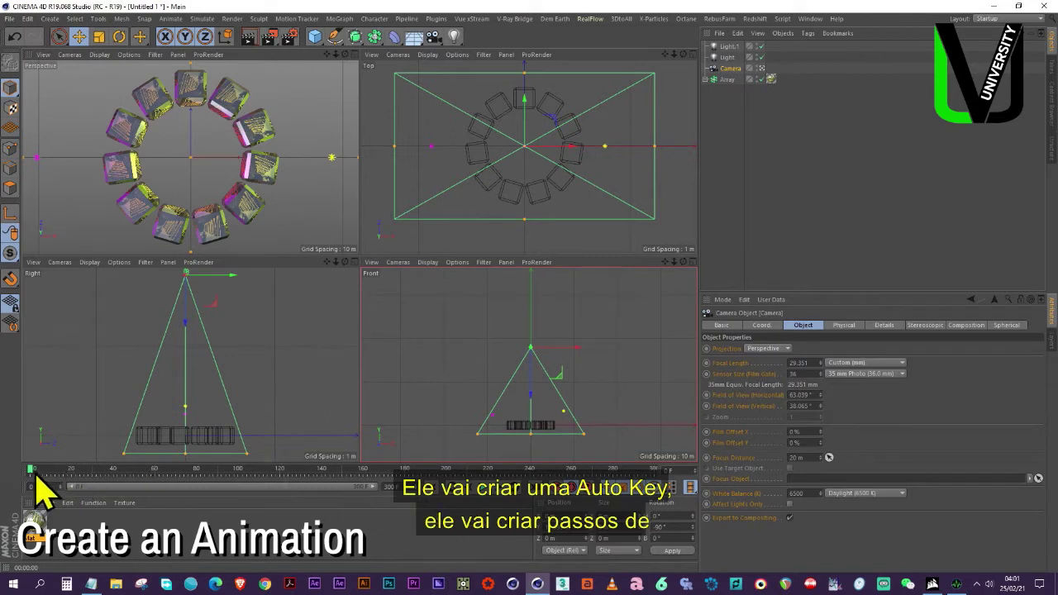
# - At frame 300, rotate the camera to a bank of 180°
pyautogui.moveTo(35, 477); pyautogui.dragTo(729, 487)
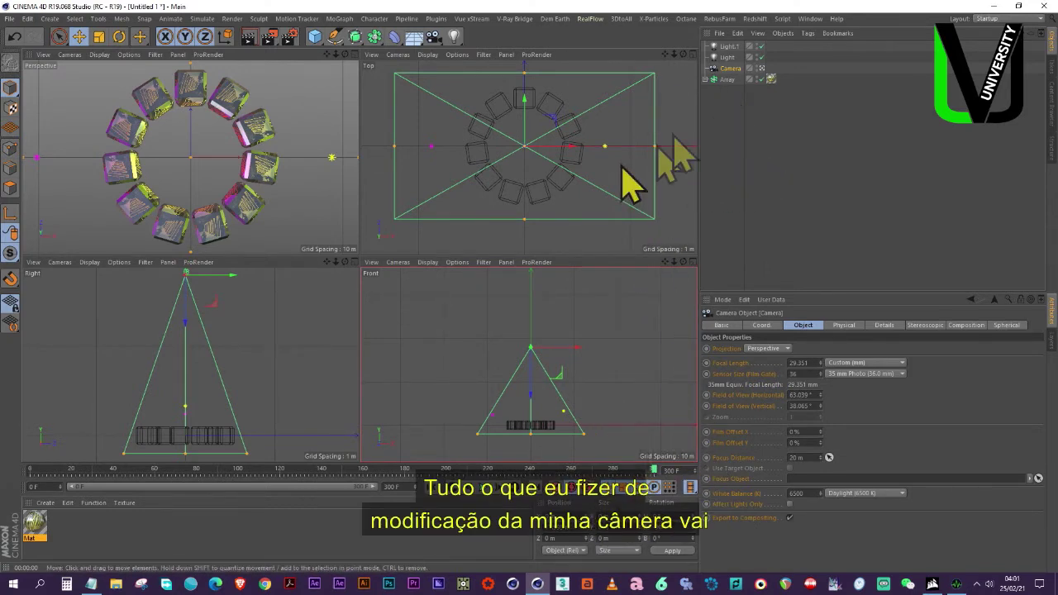
pyautogui.click(119, 36)
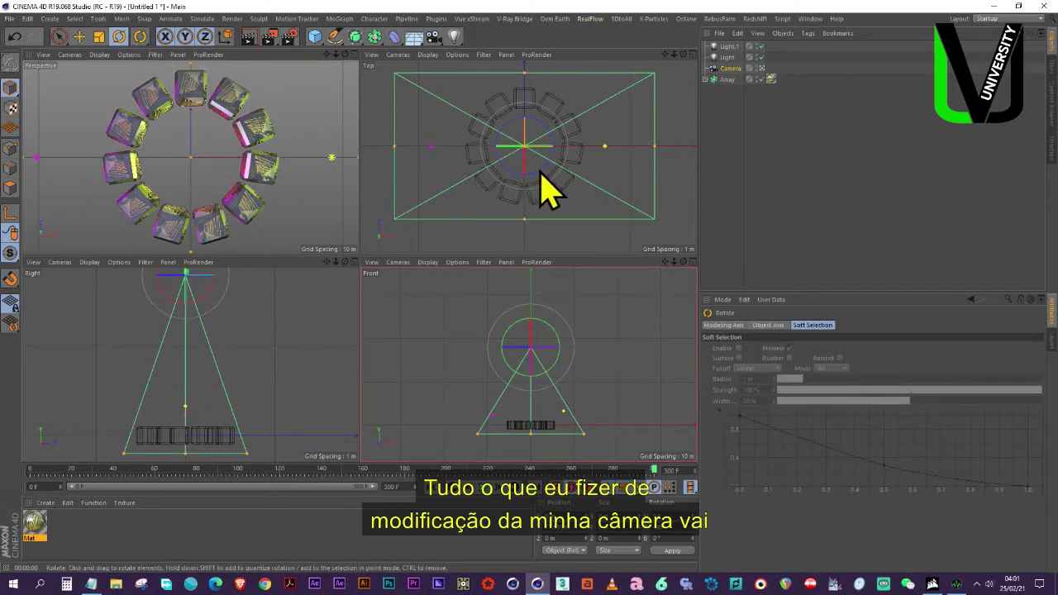
pyautogui.moveTo(540, 172); pyautogui.dragTo(496, 118)
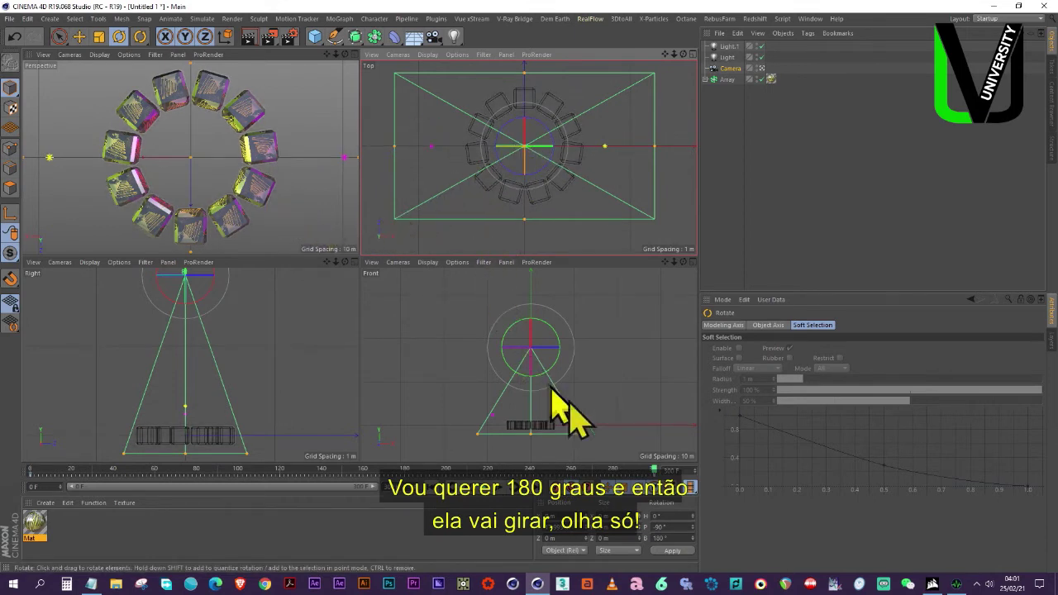
pyautogui.moveTo(656, 475)
pyautogui.mouseDown()
pyautogui.moveTo(43, 468)
pyautogui.moveTo(281, 488)
pyautogui.moveTo(653, 484)
pyautogui.mouseUp()
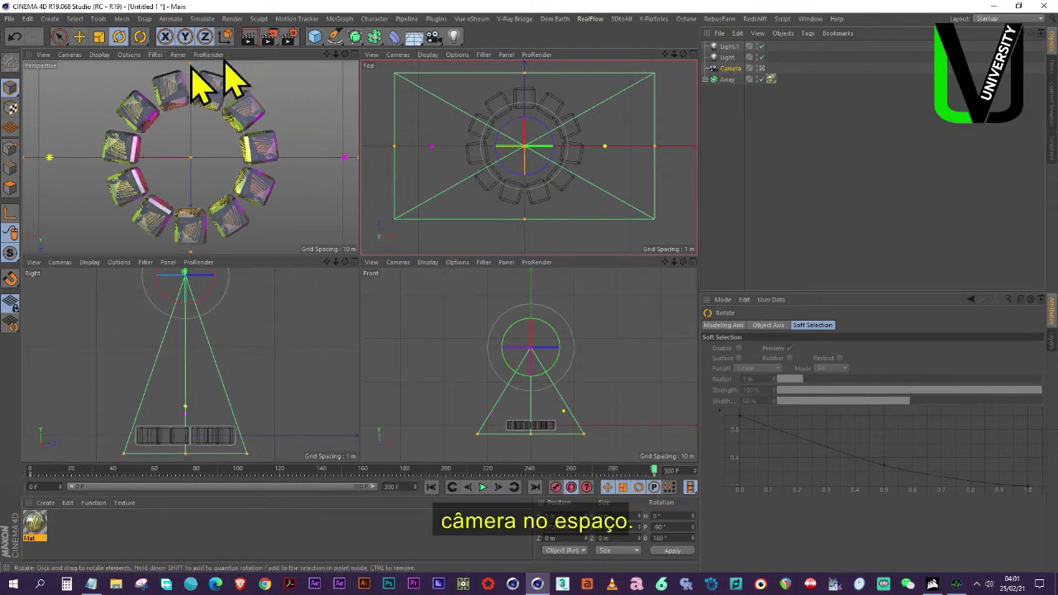
# - Lower the camera close to the ring at frame 300, and raise it to about Y 34.7 m at frame 0
pyautogui.click(79, 38)
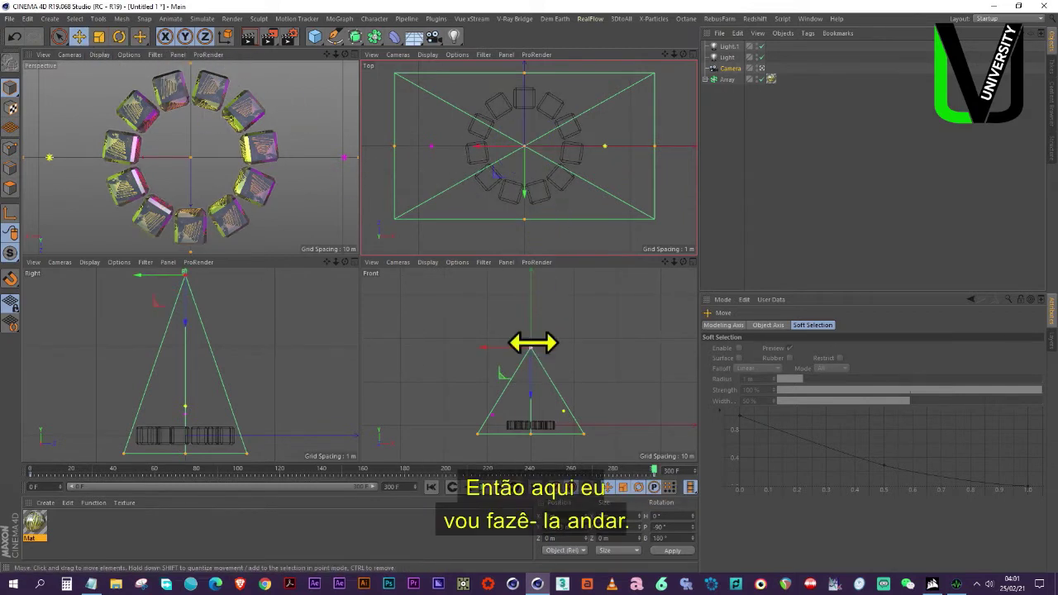
pyautogui.moveTo(531, 381)
pyautogui.mouseDown()
pyautogui.moveTo(536, 436)
pyautogui.moveTo(545, 435)
pyautogui.mouseUp()
pyautogui.moveTo(654, 469); pyautogui.dragTo(28, 471)
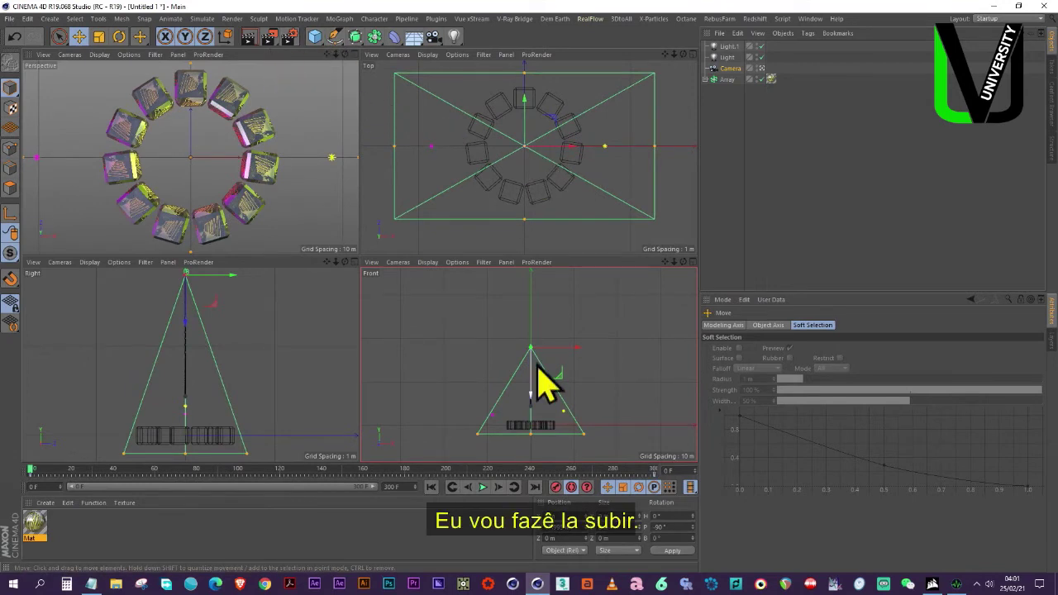
pyautogui.moveTo(533, 383); pyautogui.dragTo(543, 312)
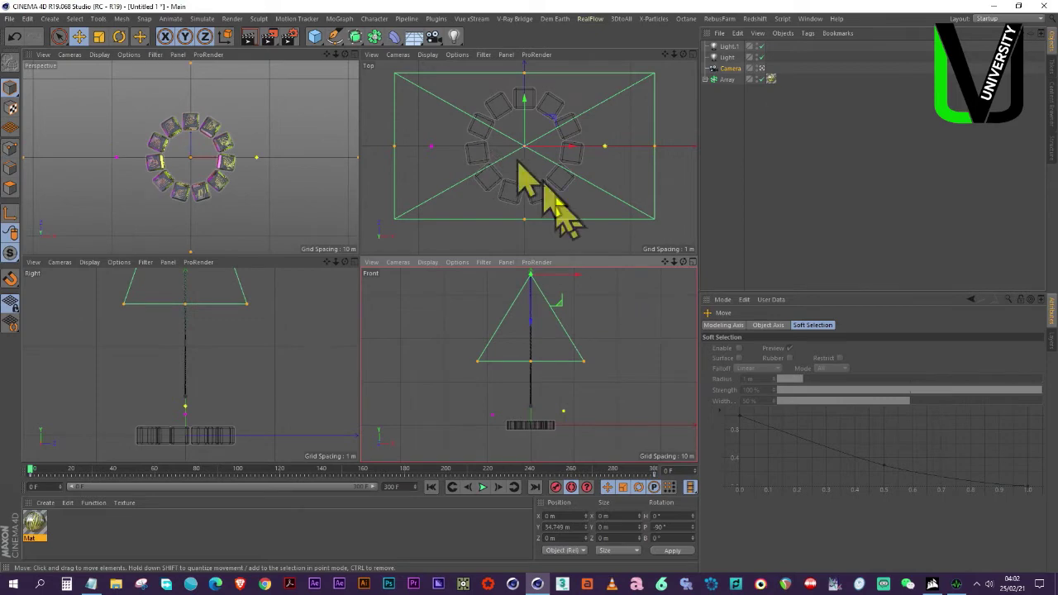
# - At frame 300, rotate the Array to a bank of -60°
pyautogui.moveTo(30, 470); pyautogui.dragTo(740, 488)
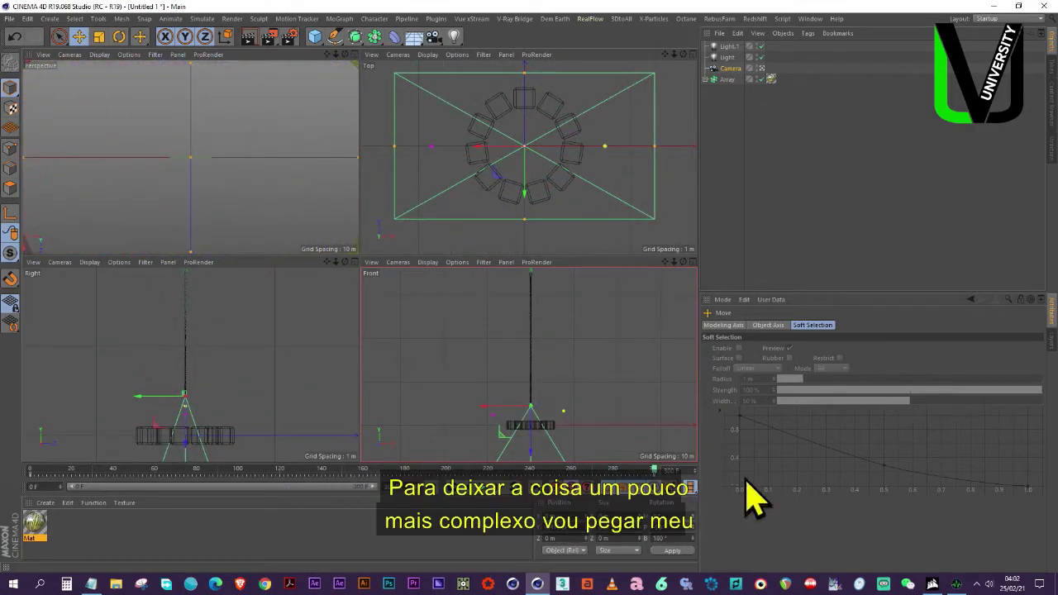
pyautogui.click(726, 79)
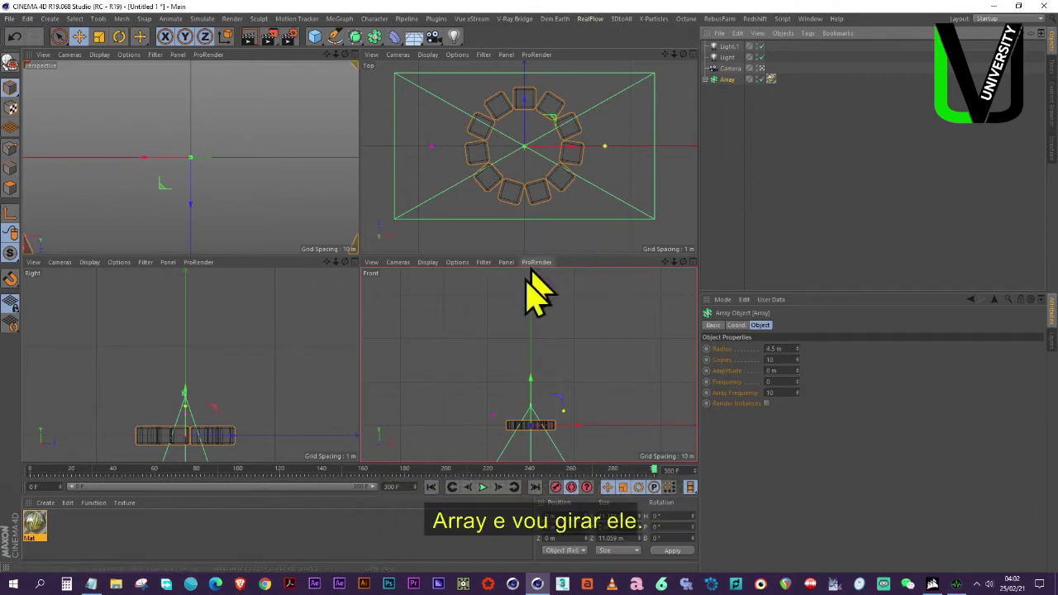
pyautogui.click(119, 36)
pyautogui.moveTo(517, 413); pyautogui.dragTo(511, 433)
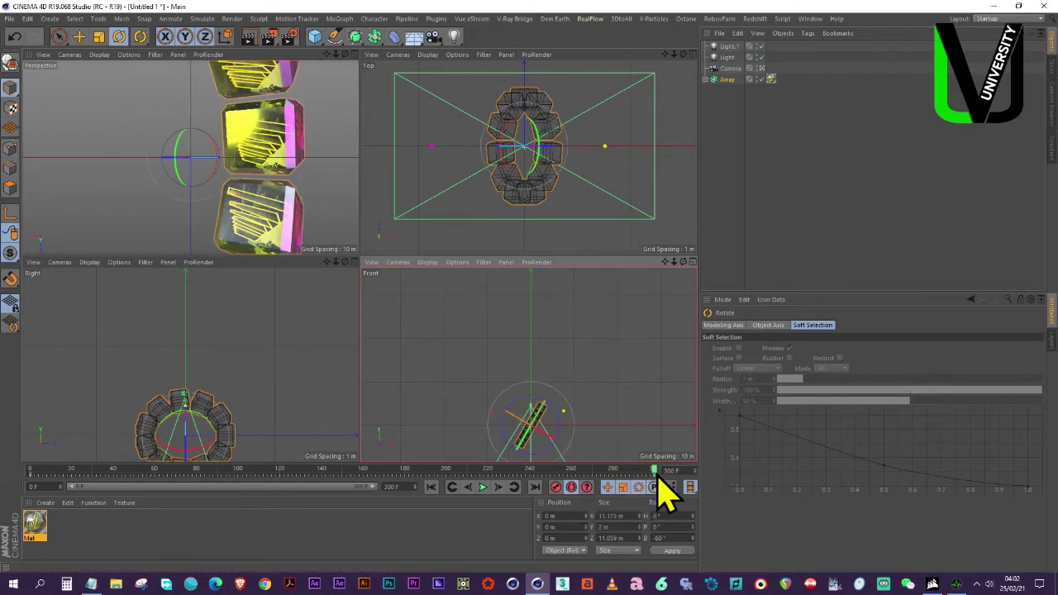
pyautogui.moveTo(589, 465); pyautogui.dragTo(589, 465)
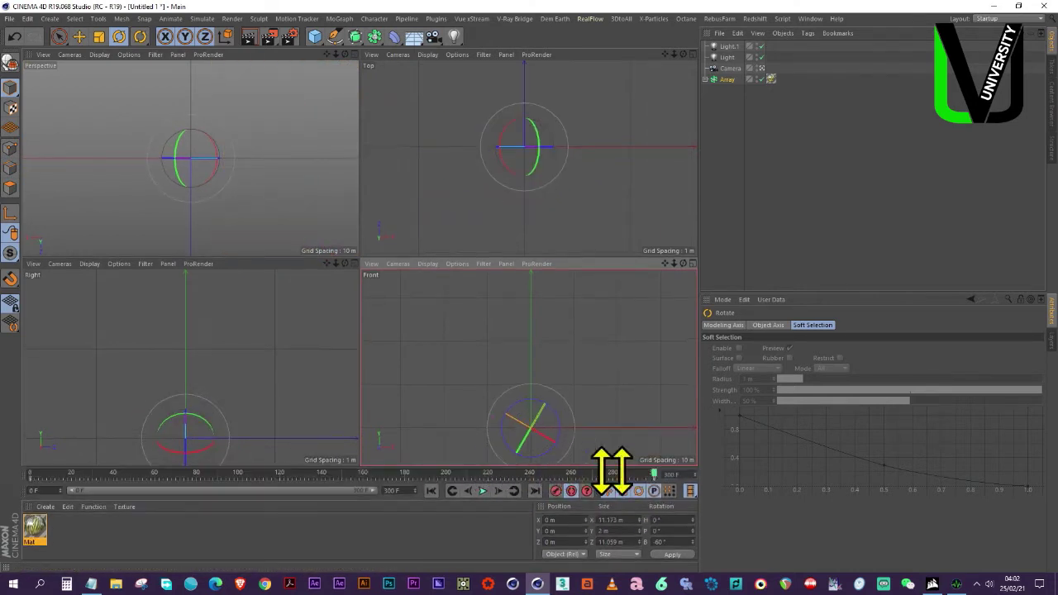
# - At frame 0, move the yellow light to about Z 8 m and the magenta light to about Z -8.3 m, on opposite sides of the ring
pyautogui.moveTo(669, 475); pyautogui.dragTo(35, 501)
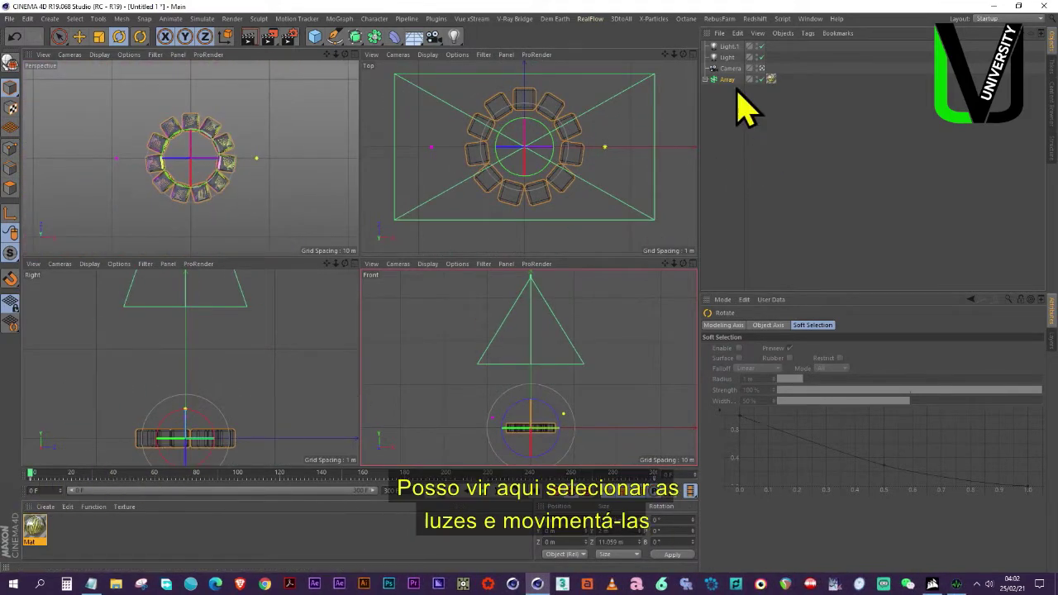
pyautogui.click(727, 47)
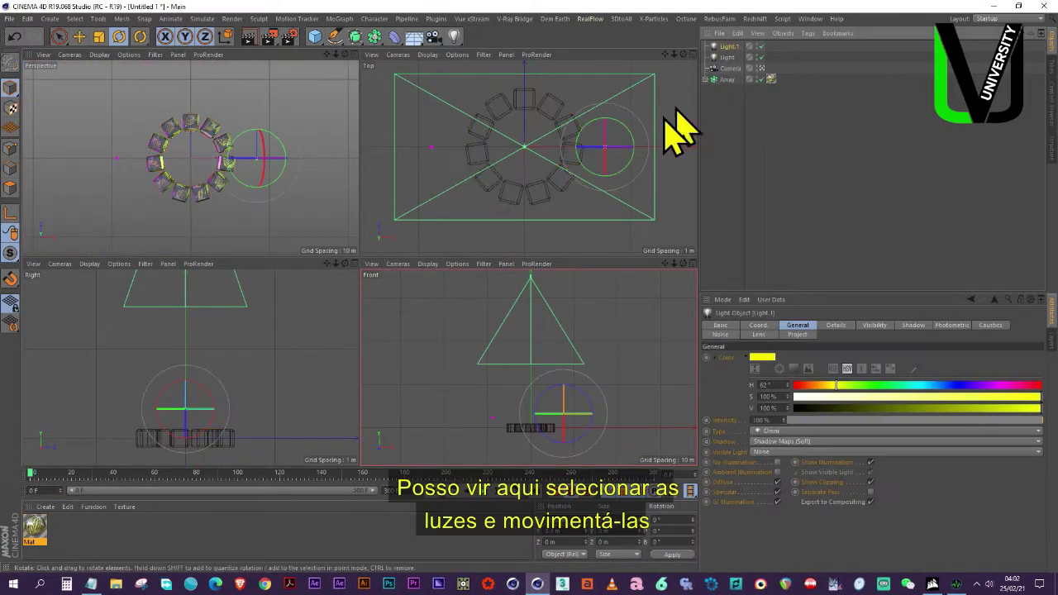
pyautogui.click(79, 36)
pyautogui.moveTo(303, 163); pyautogui.dragTo(304, 185)
pyautogui.moveTo(281, 123); pyautogui.dragTo(211, 70)
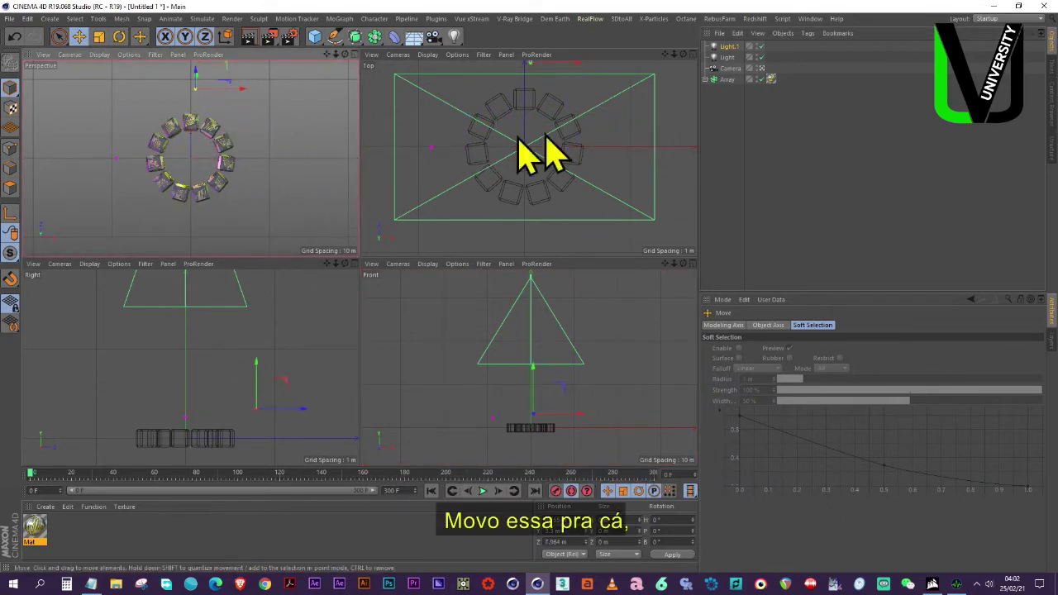
pyautogui.click(728, 57)
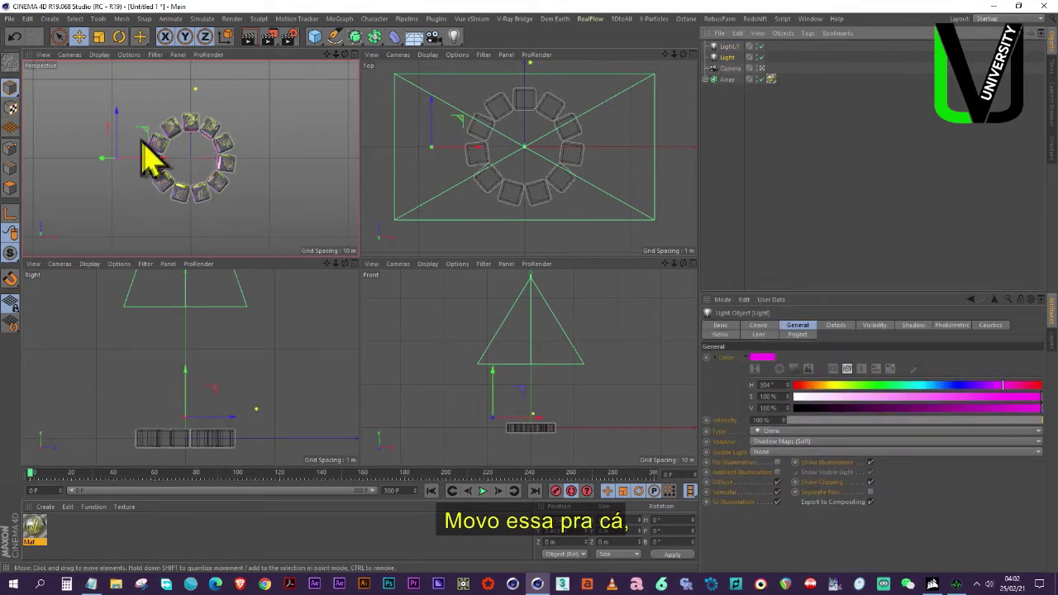
pyautogui.moveTo(141, 142); pyautogui.dragTo(220, 217)
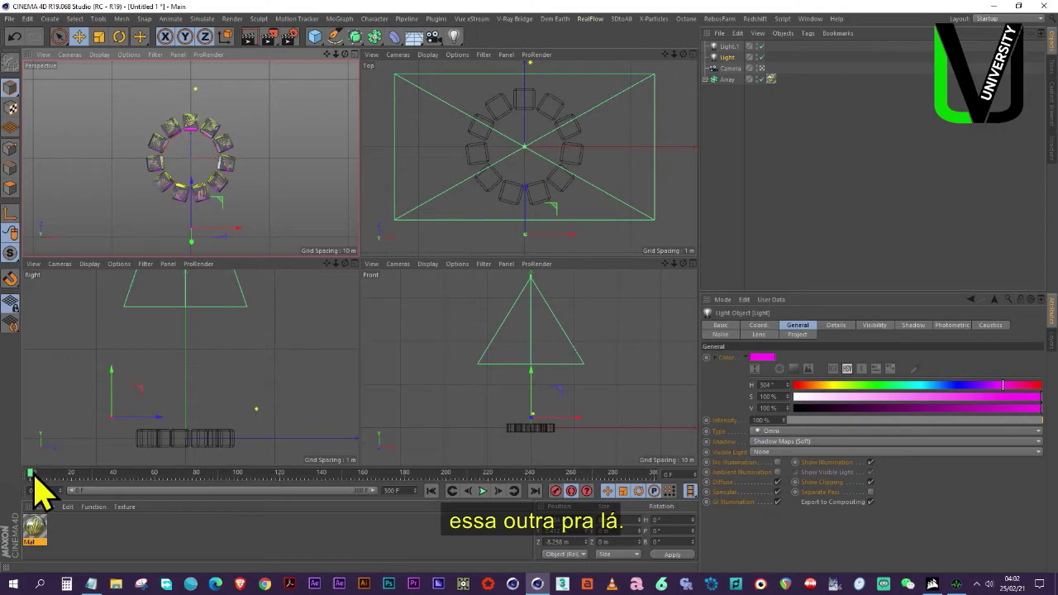
# - Render the Perspective view at frames 300, 220 and 165 to preview the animated scene
pyautogui.moveTo(33, 477); pyautogui.dragTo(685, 507)
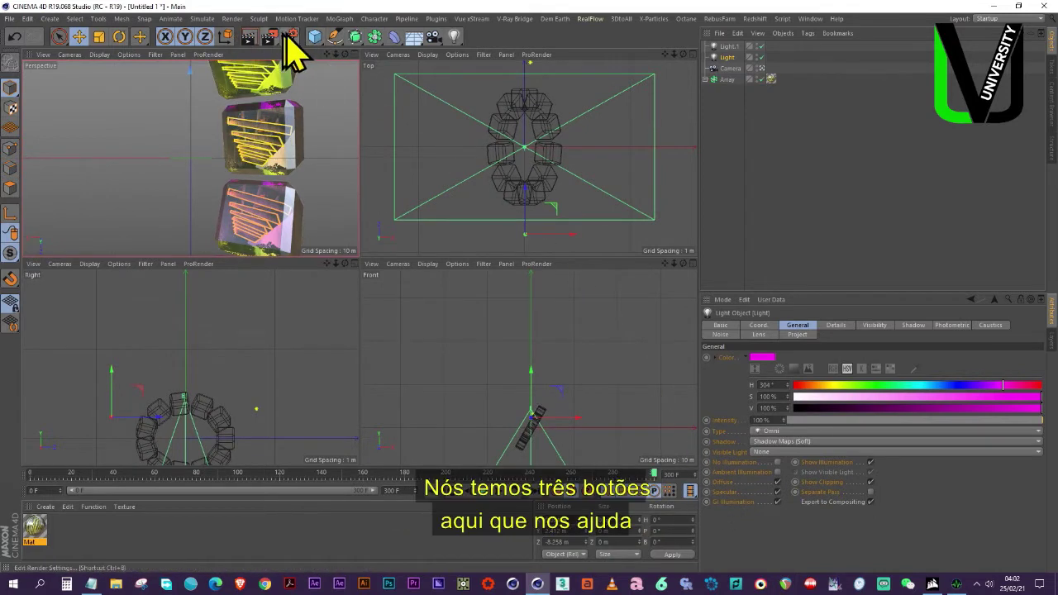
pyautogui.click(248, 52)
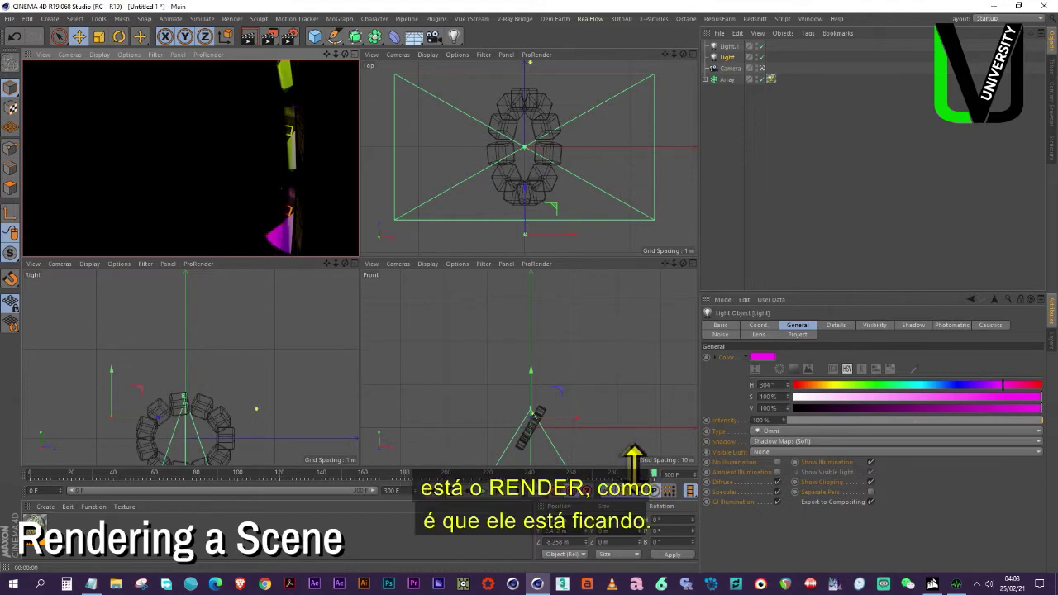
pyautogui.moveTo(652, 478); pyautogui.dragTo(489, 478)
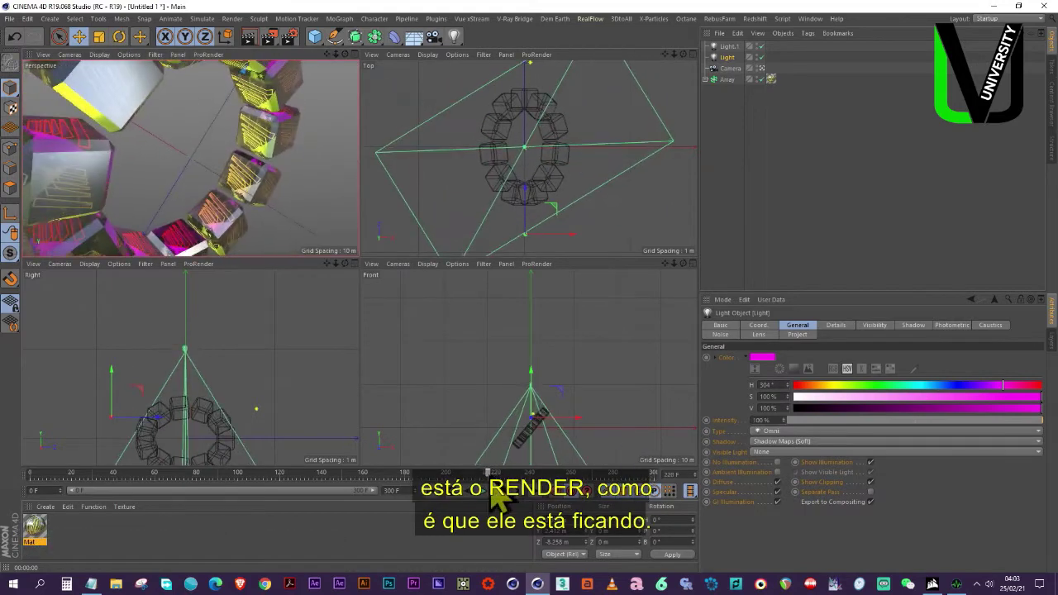
pyautogui.click(249, 37)
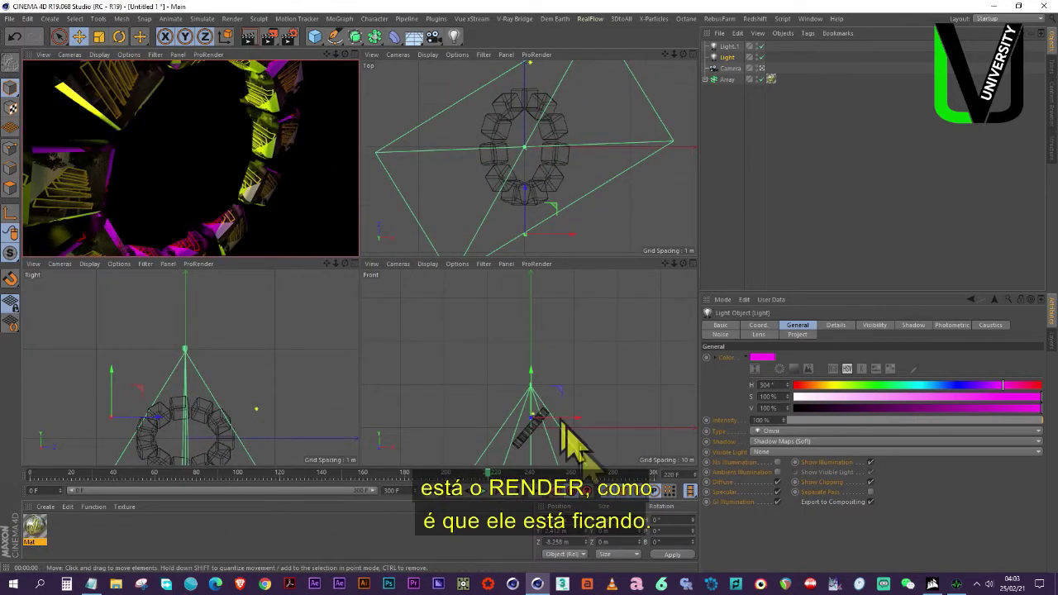
pyautogui.moveTo(488, 477); pyautogui.dragTo(374, 477)
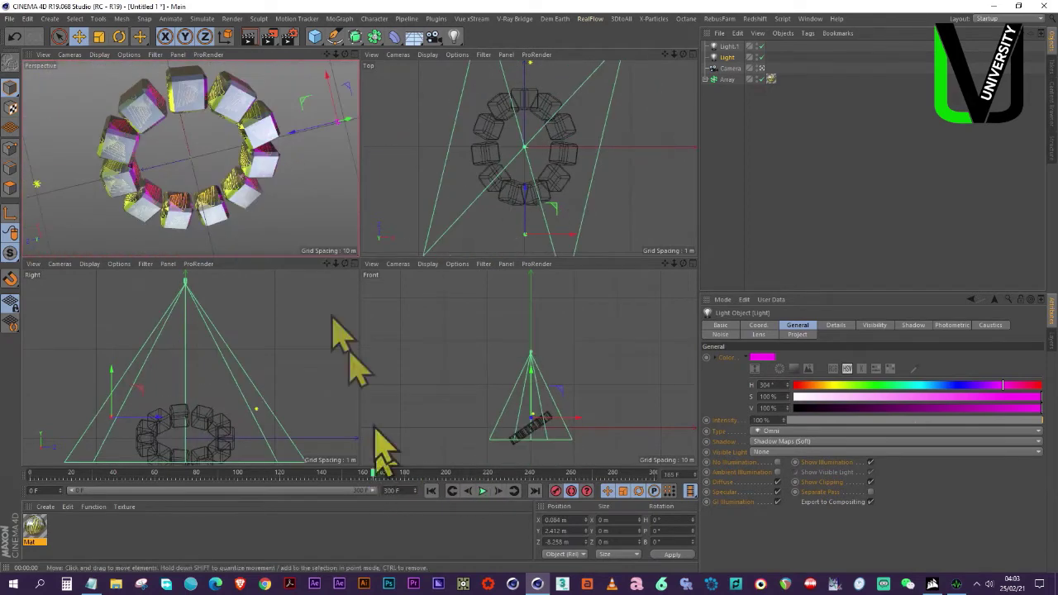
pyautogui.click(249, 36)
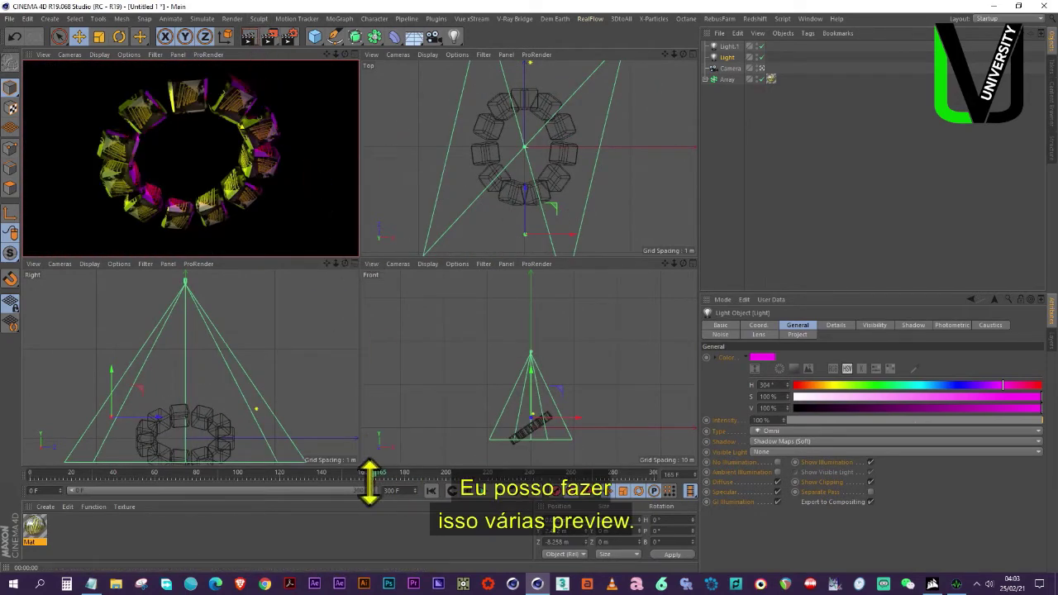
# - Render previews of the Perspective, Top, Front and Right views at frame 89
pyautogui.moveTo(376, 484); pyautogui.dragTo(217, 476)
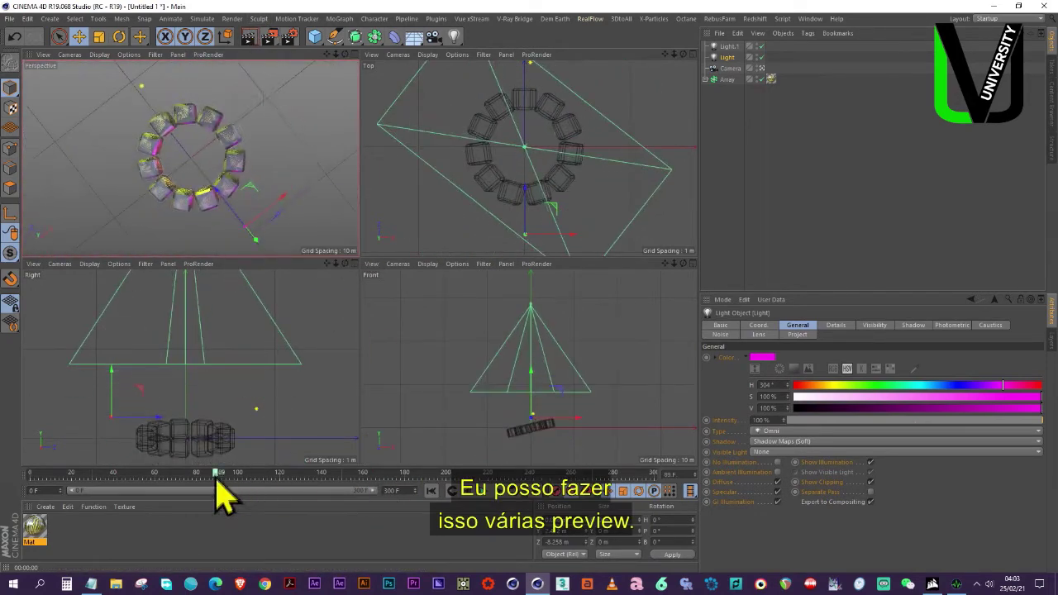
pyautogui.click(250, 38)
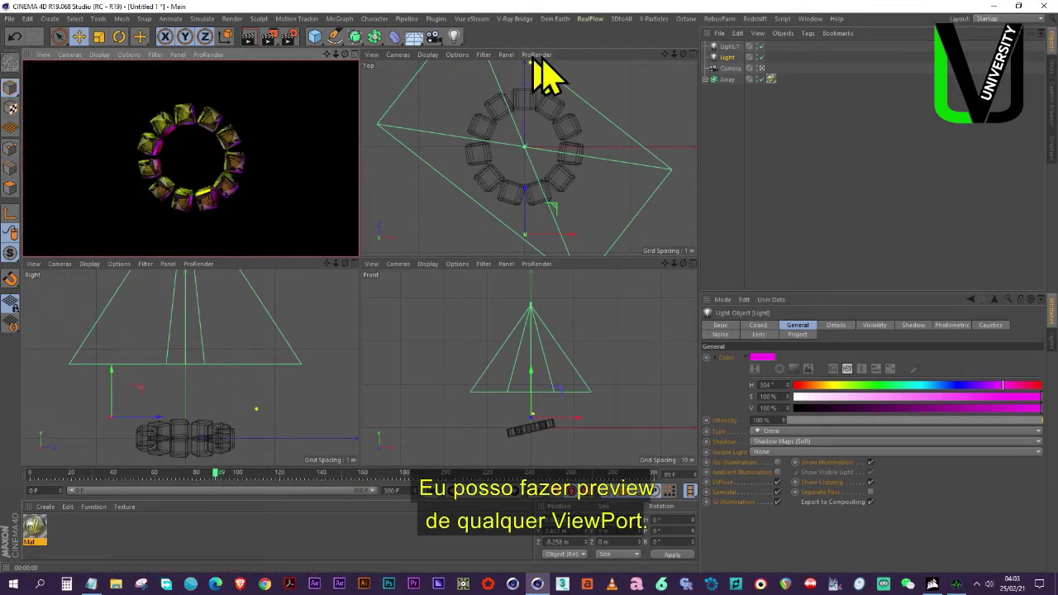
pyautogui.click(250, 37)
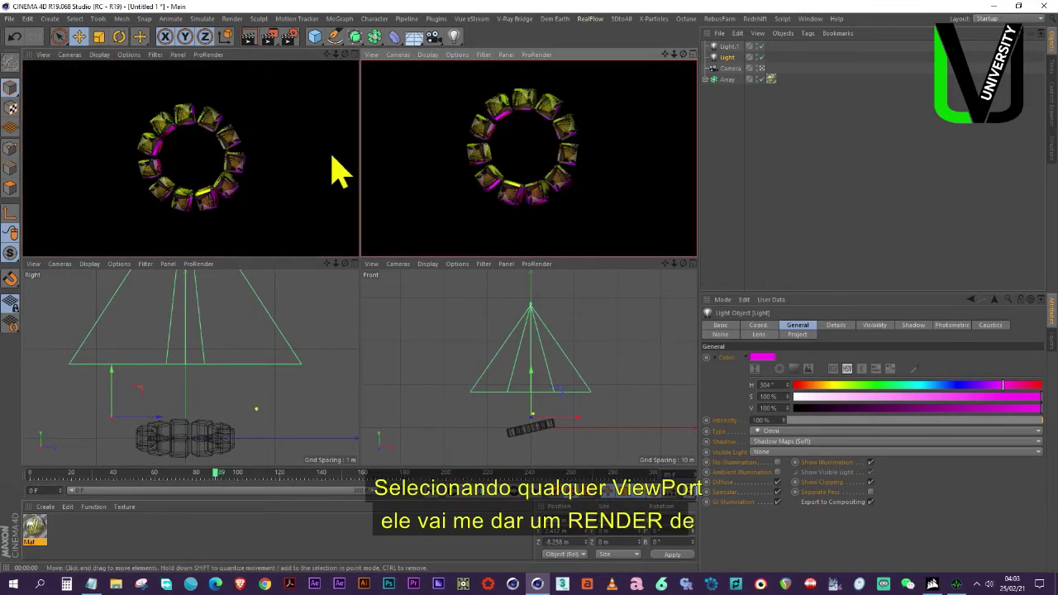
pyautogui.click(620, 284)
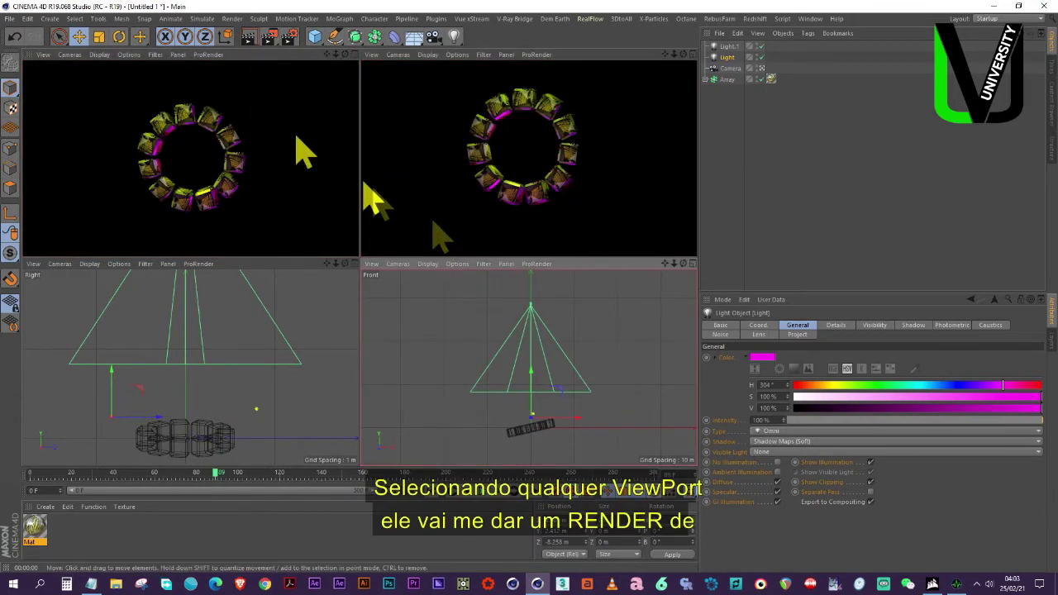
pyautogui.click(251, 39)
pyautogui.click(284, 283)
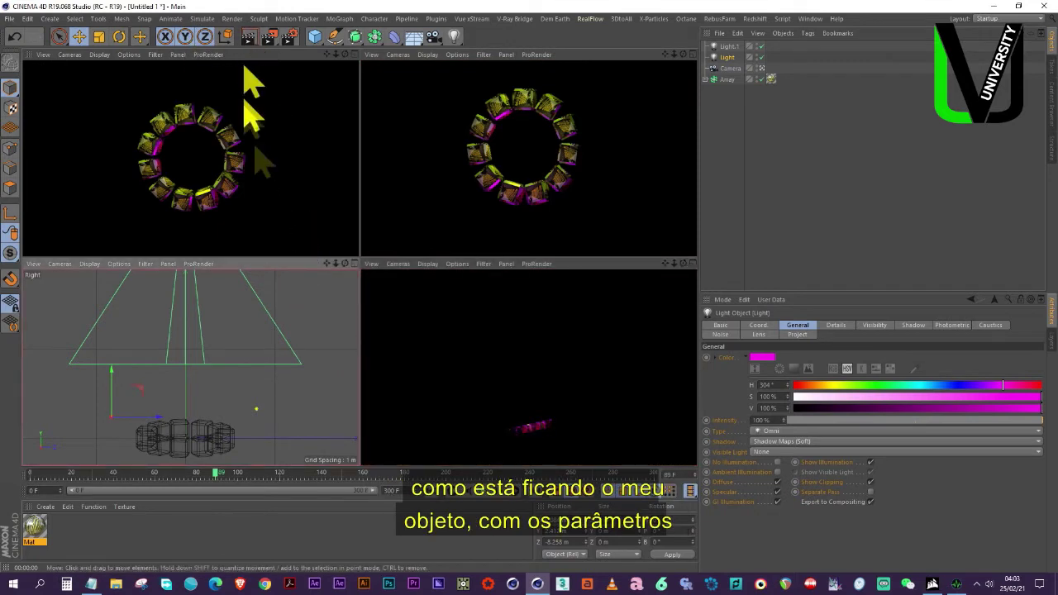
pyautogui.click(249, 38)
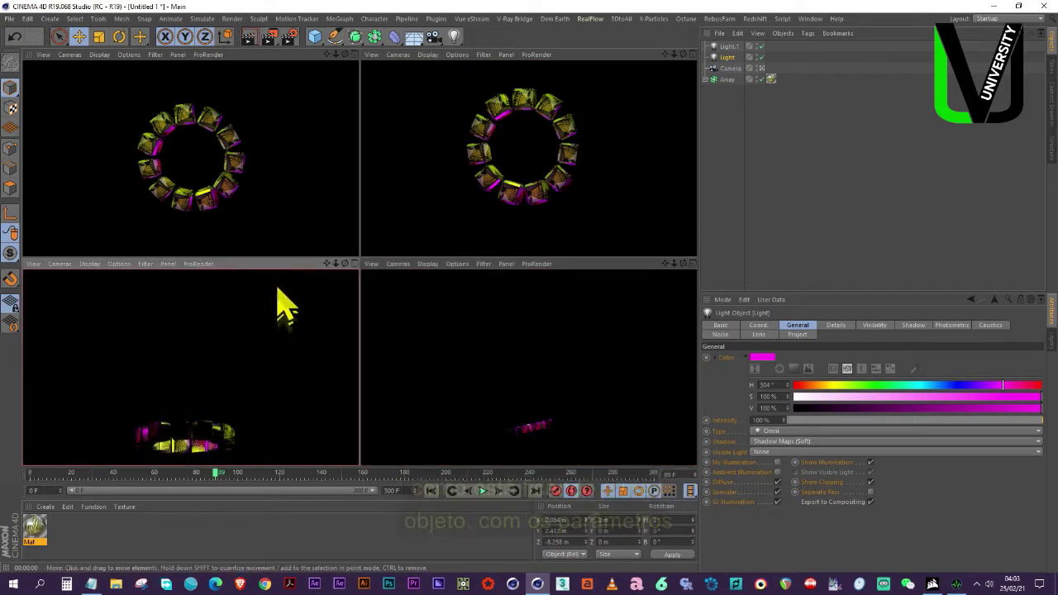
pyautogui.click(266, 53)
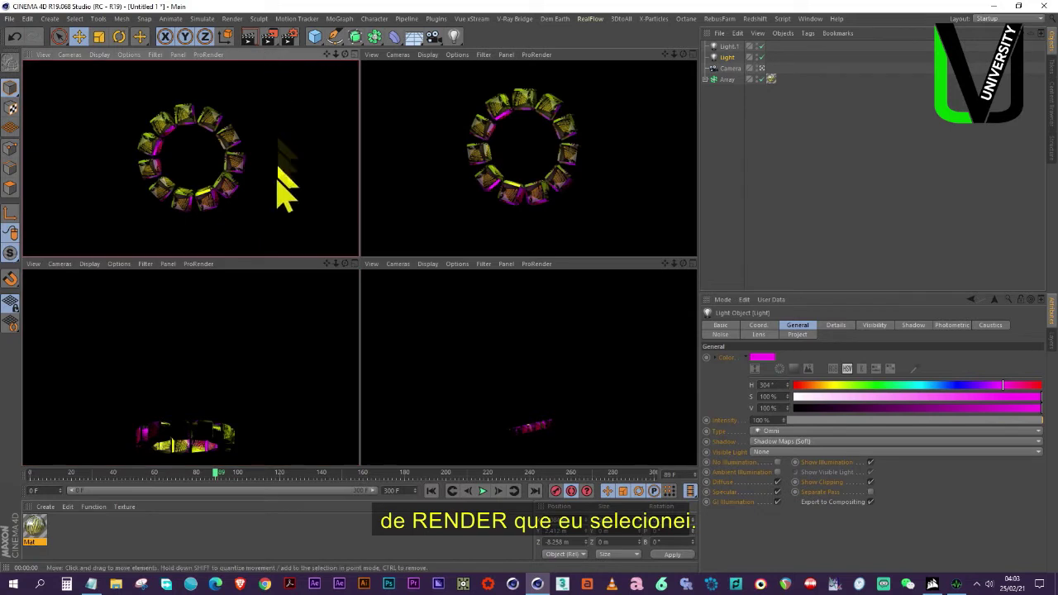
pyautogui.click(281, 120)
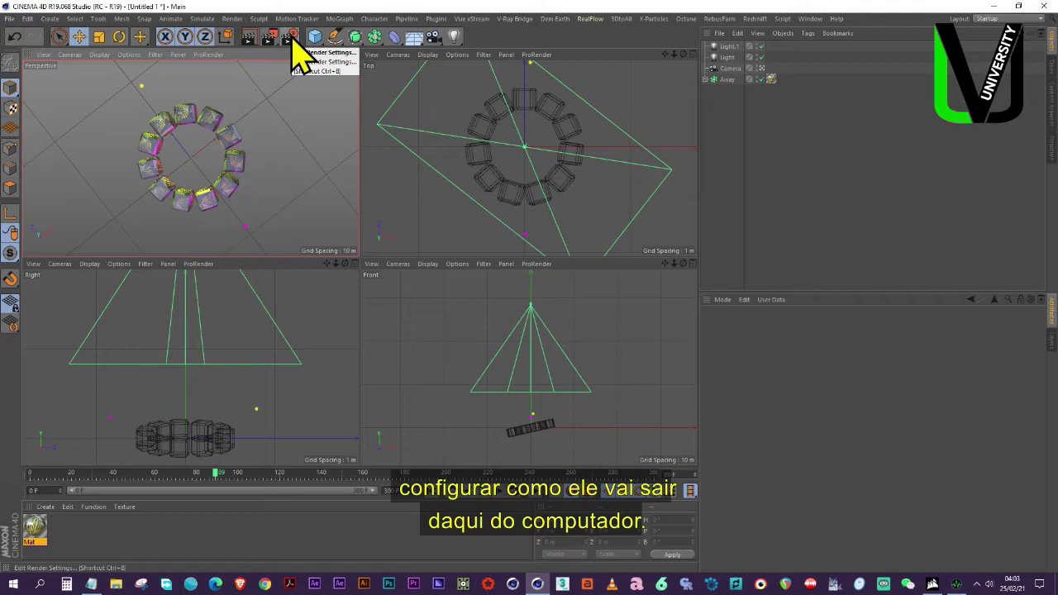
# - Set the render output size to 1920 × 1080 pixels and the frame range to All Frames
pyautogui.click(289, 37)
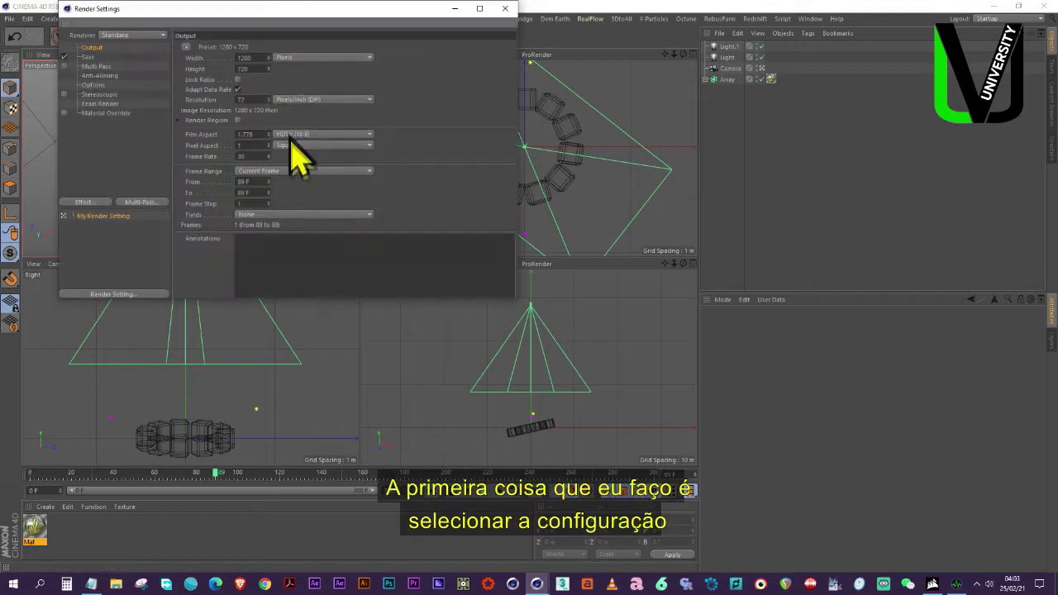
pyautogui.moveTo(317, 14); pyautogui.dragTo(494, 130)
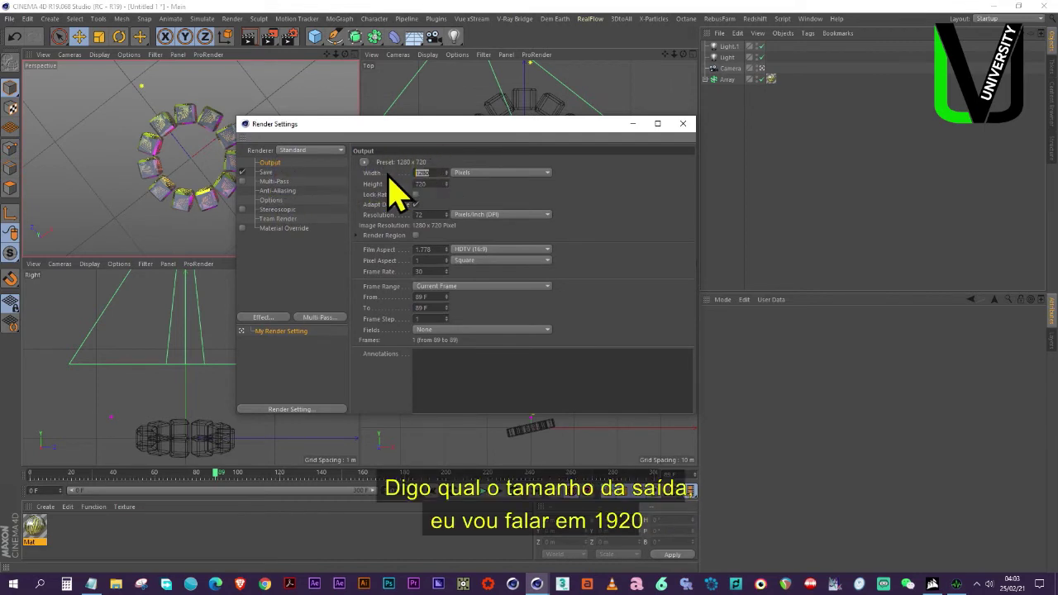
pyautogui.press('Return')
pyautogui.write('1')
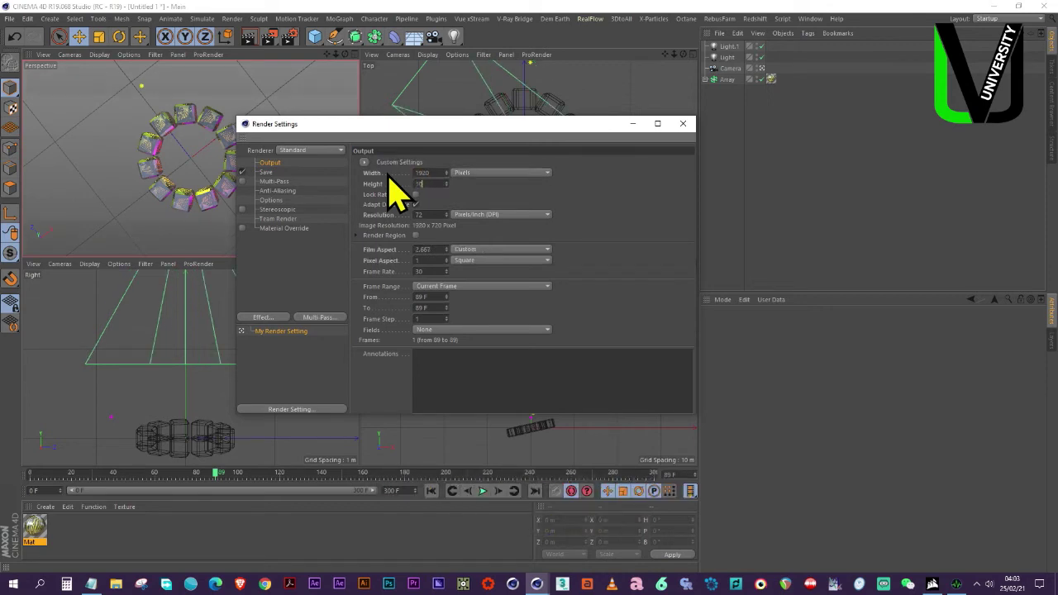
pyautogui.click(455, 287)
pyautogui.click(468, 320)
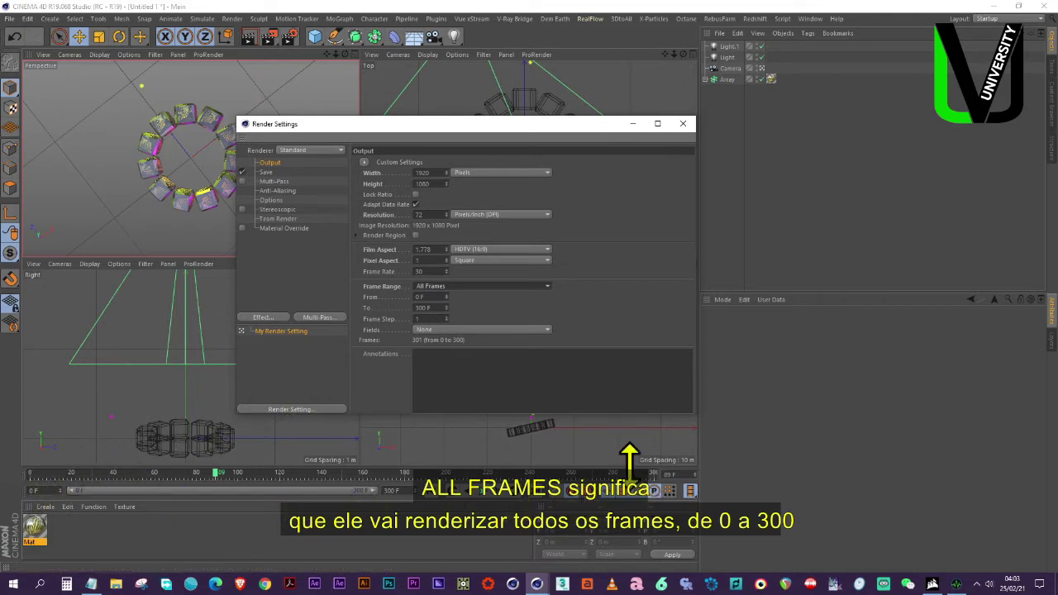
# - Set the save format of the rendered regular image to JPG
pyautogui.click(268, 172)
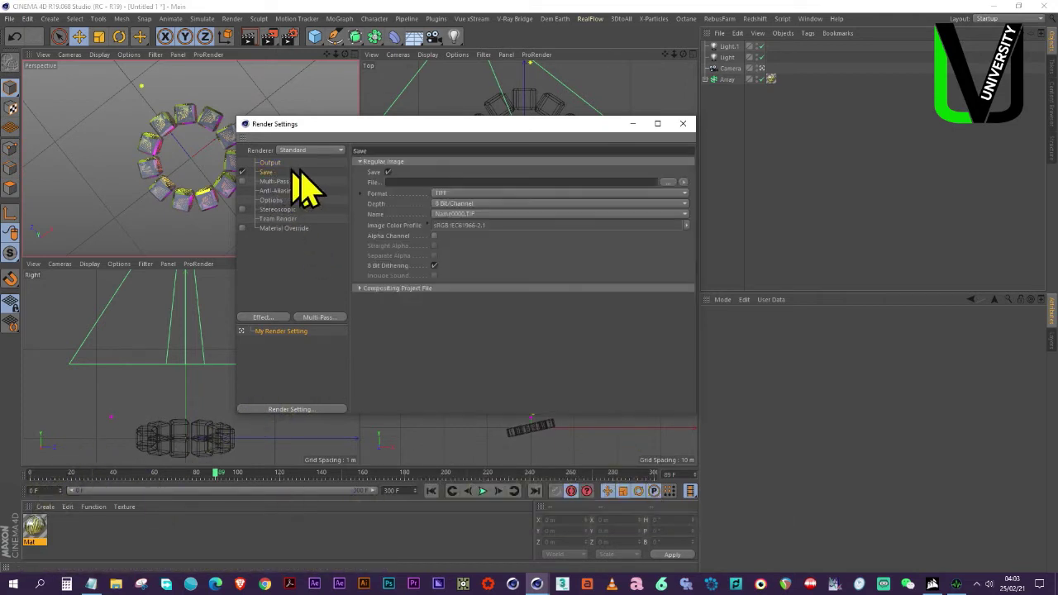
pyautogui.click(463, 194)
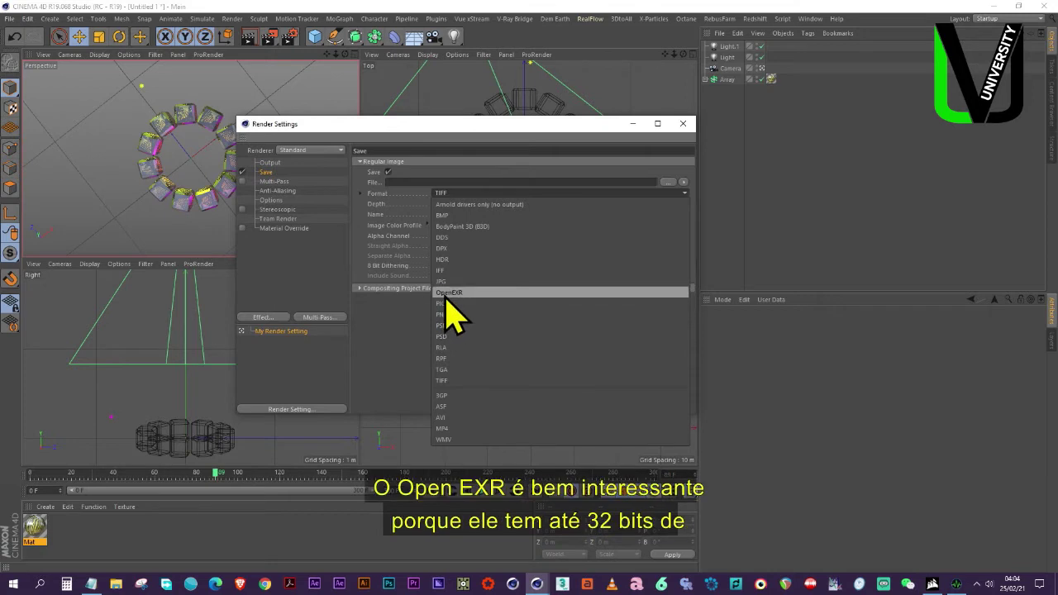
pyautogui.click(470, 294)
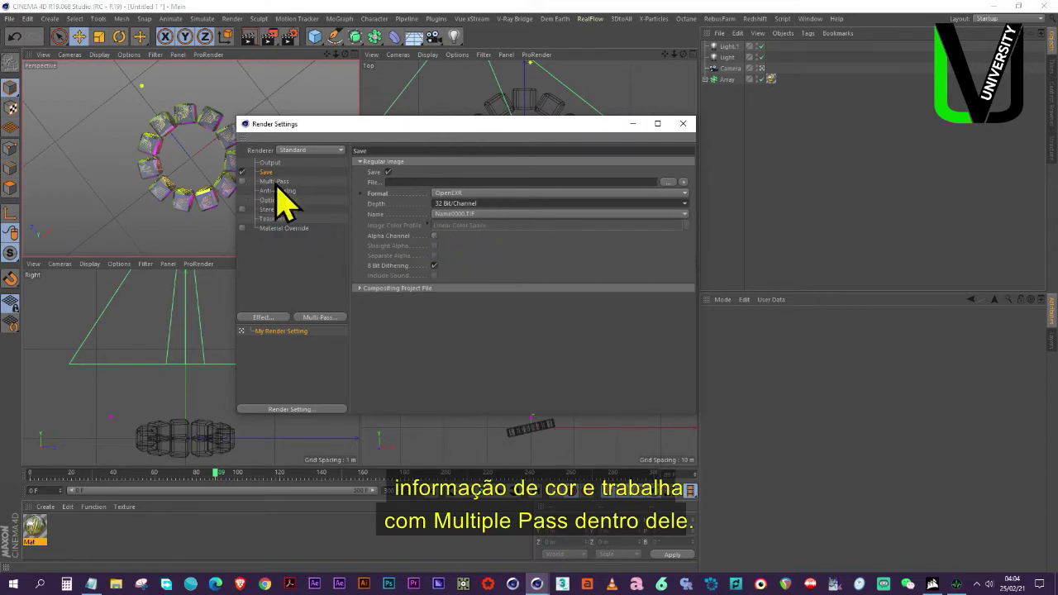
pyautogui.click(473, 195)
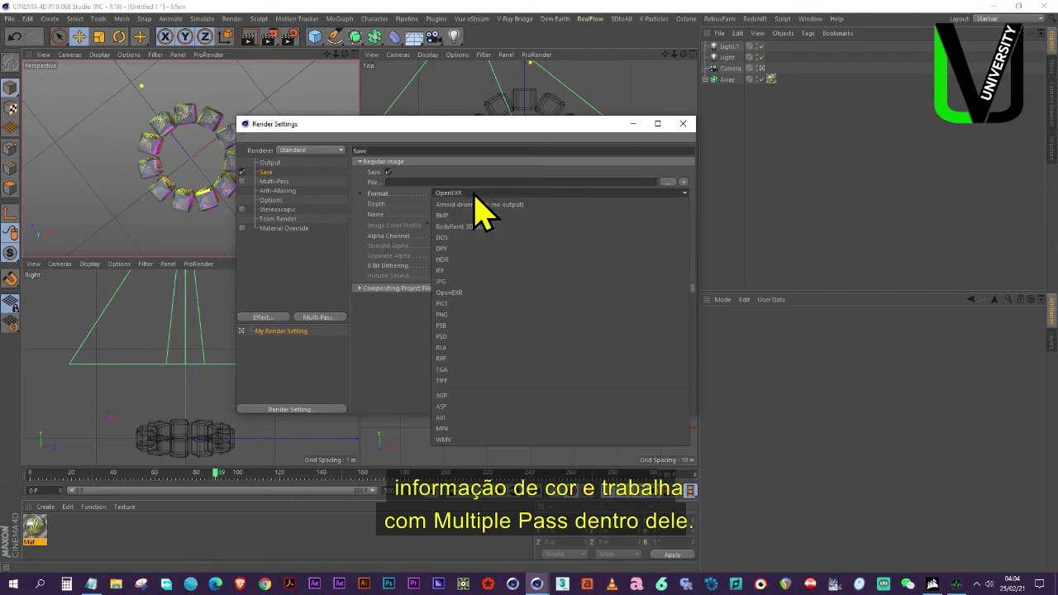
pyautogui.click(461, 282)
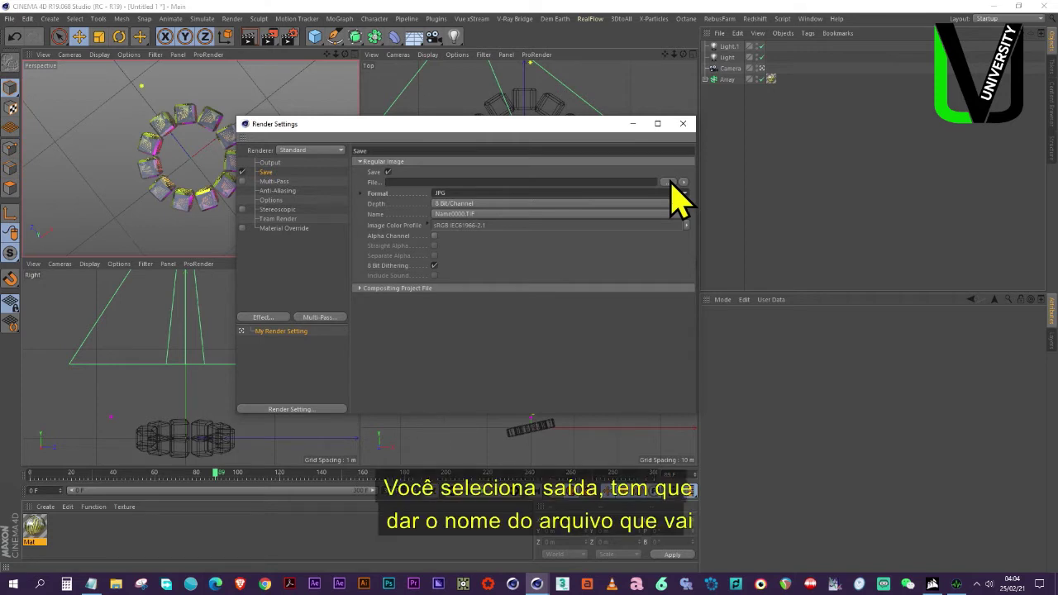
# - Browse to the Desktop for the render's output location and delete the teste folder there
pyautogui.click(397, 194)
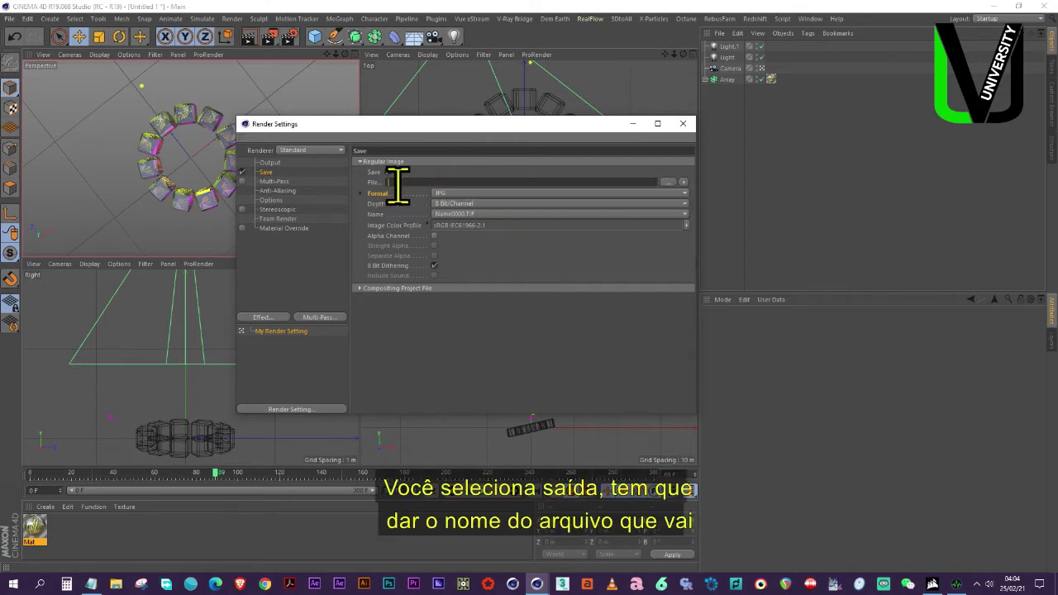
pyautogui.click(668, 182)
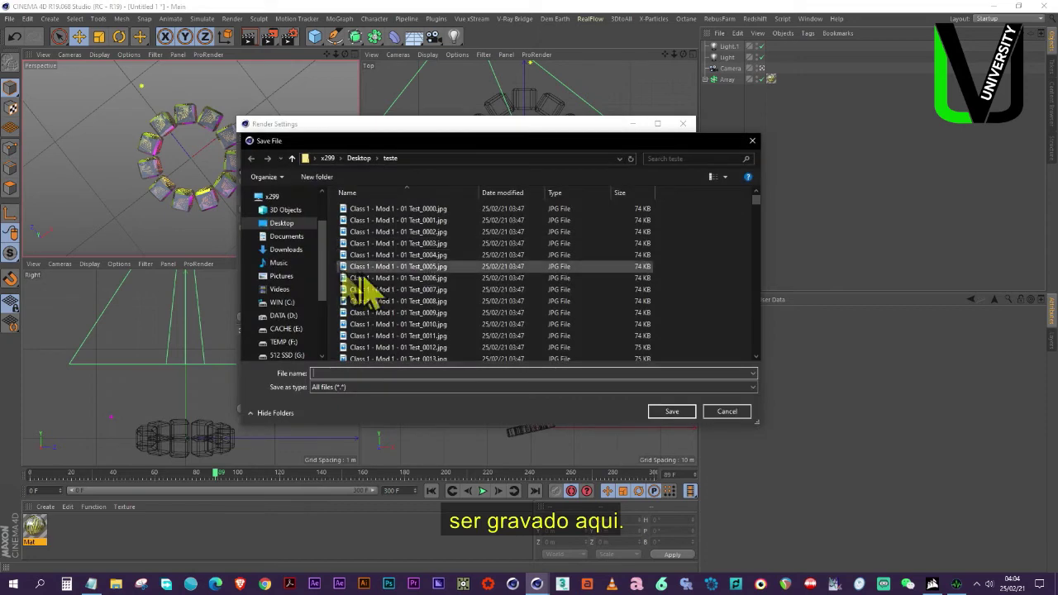
pyautogui.click(361, 158)
pyautogui.scroll(-8, 378, 339)
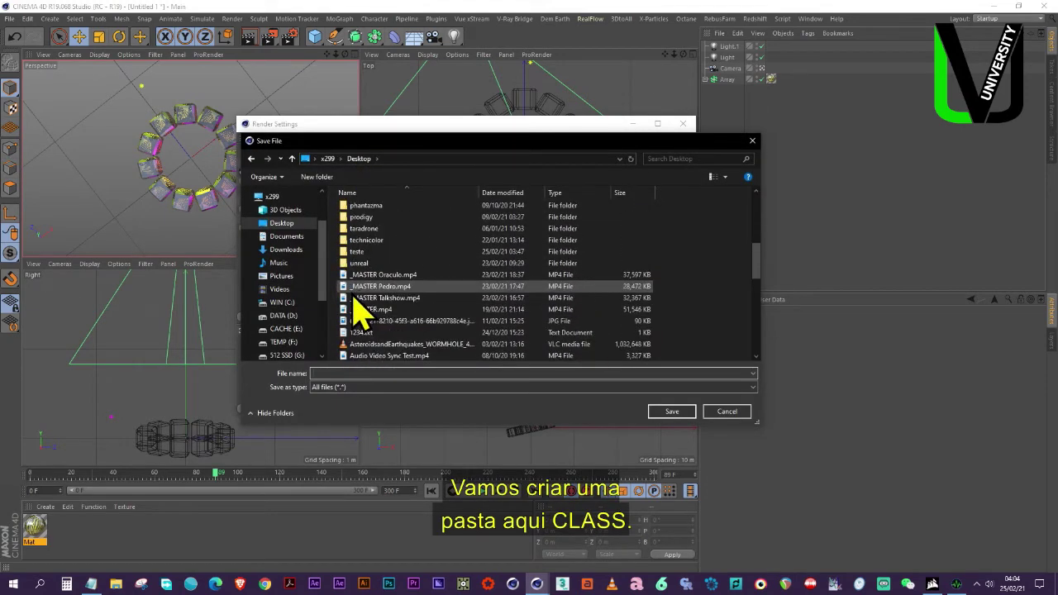
pyautogui.click(376, 251)
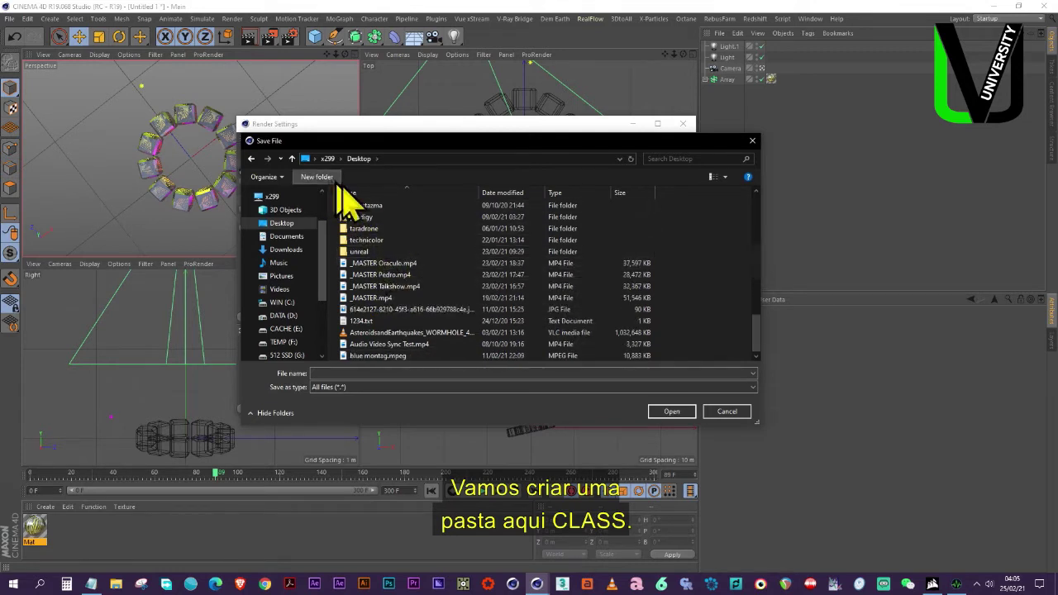
# - Create a folder named CLASS 1 - MOD 1 on the Desktop and open it
pyautogui.click(324, 177)
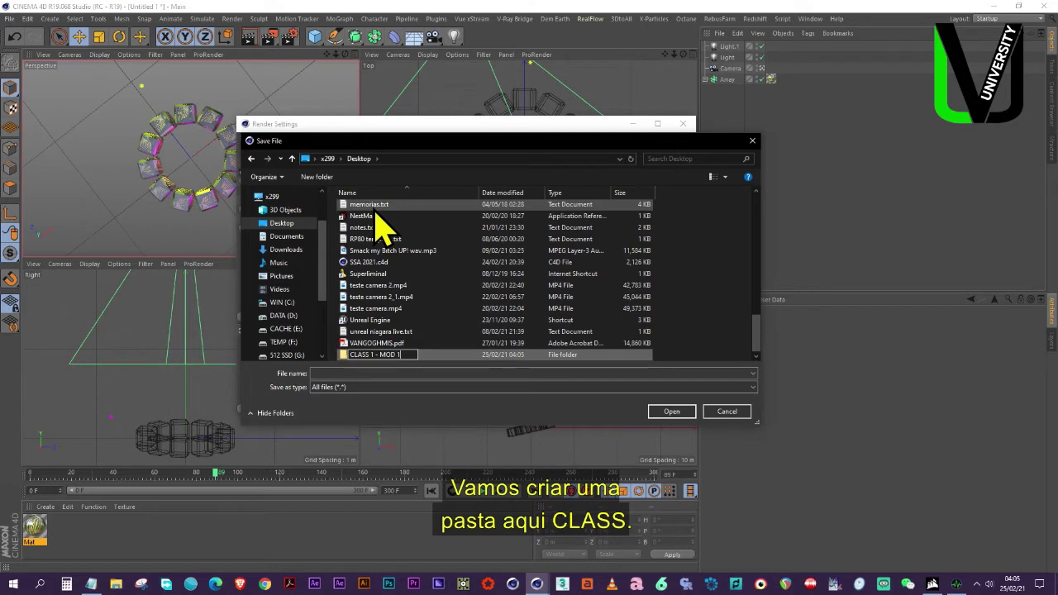
pyautogui.press('Return')
pyautogui.press('Return')
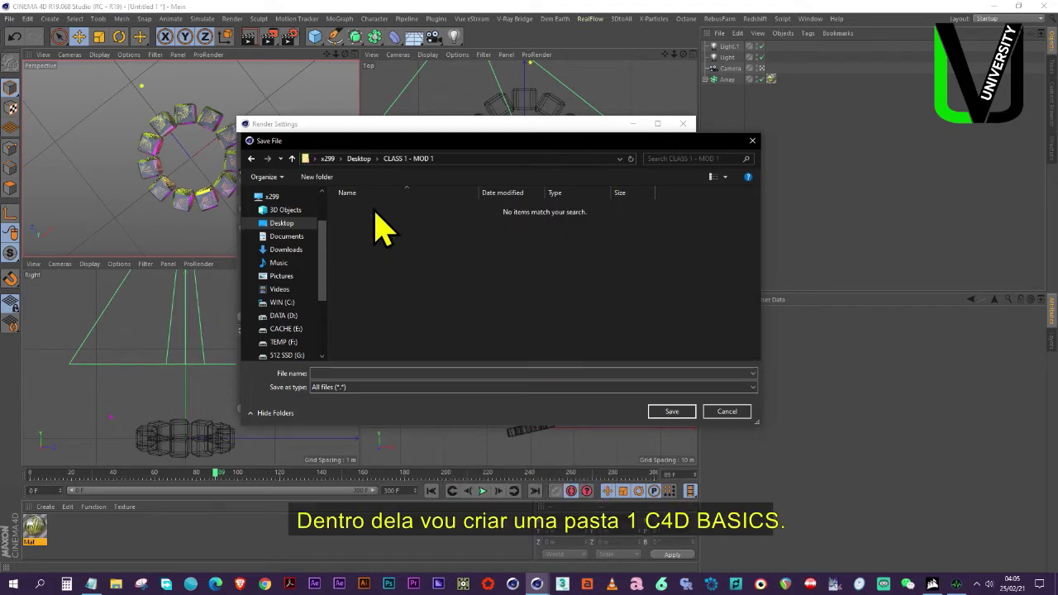
# - Create a subfolder named 01 C4D Basics inside CLASS 1 - MOD 1 and open it
pyautogui.rightClick(358, 232)
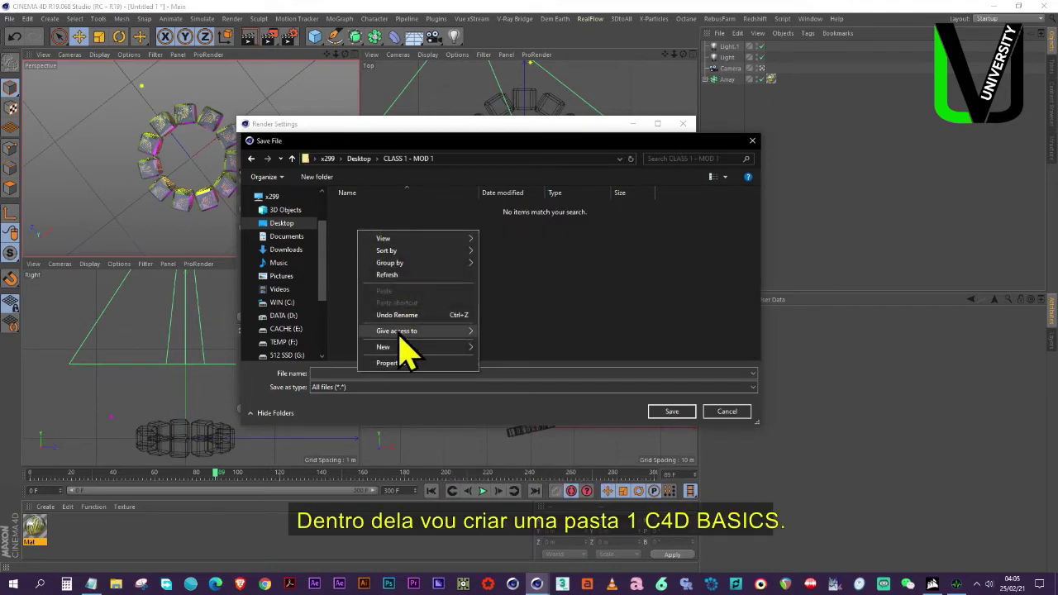
pyautogui.moveTo(413, 348)
pyautogui.click(504, 348)
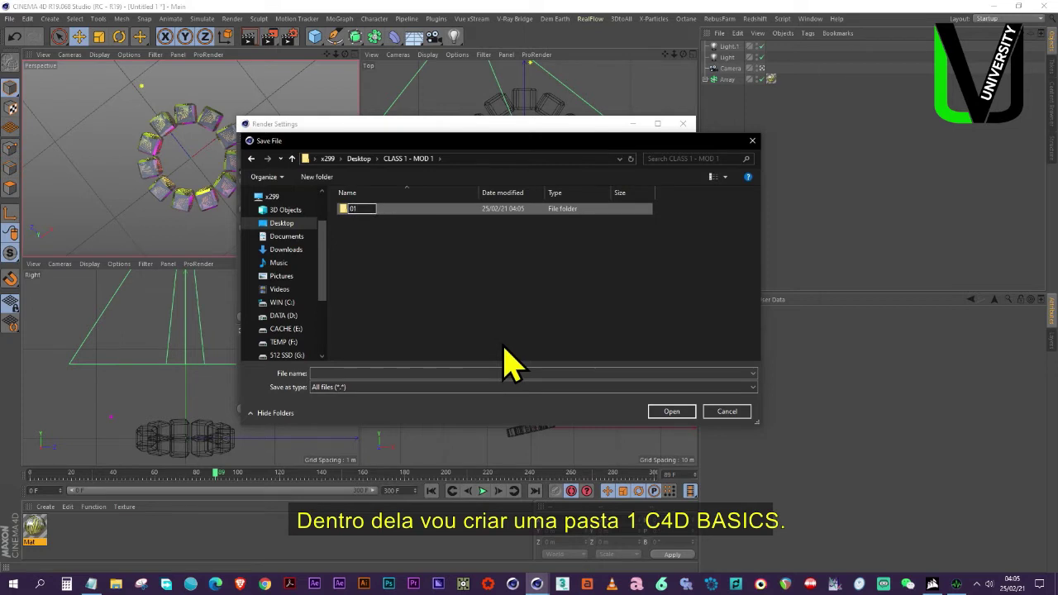
pyautogui.write('01 C4D Basics')
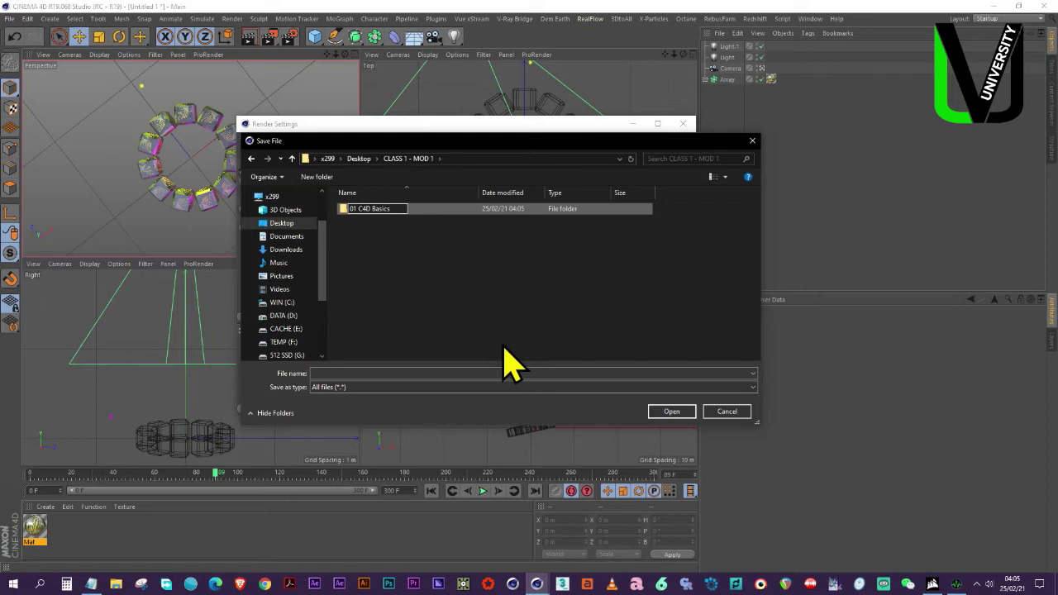
pyautogui.press('Return')
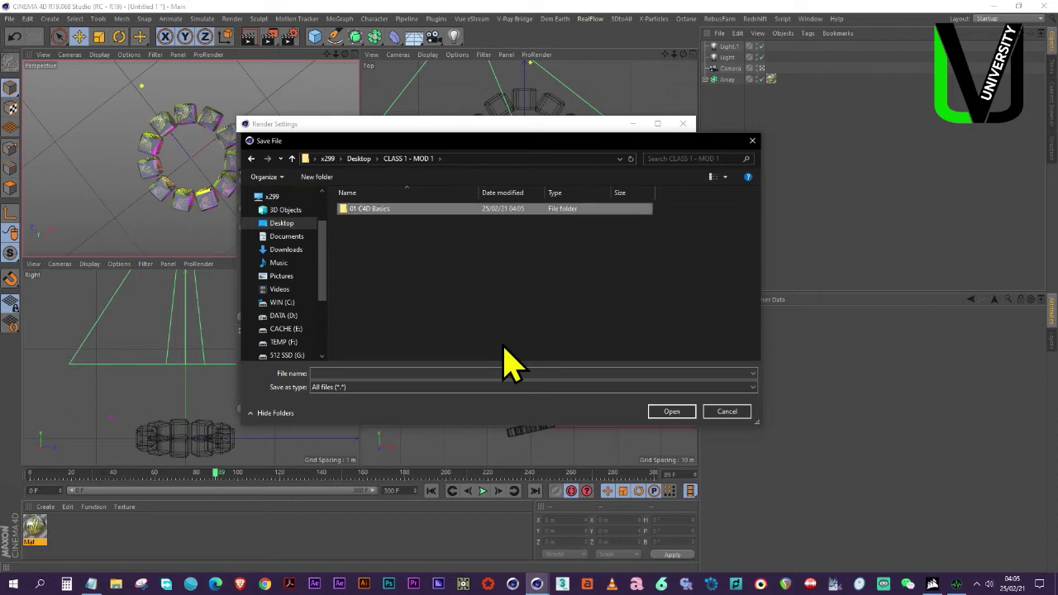
pyautogui.doubleClick(379, 209)
# - Set the render's output file name to Cubo Array_ in the 01 C4D Basics folder
pyautogui.click(358, 374)
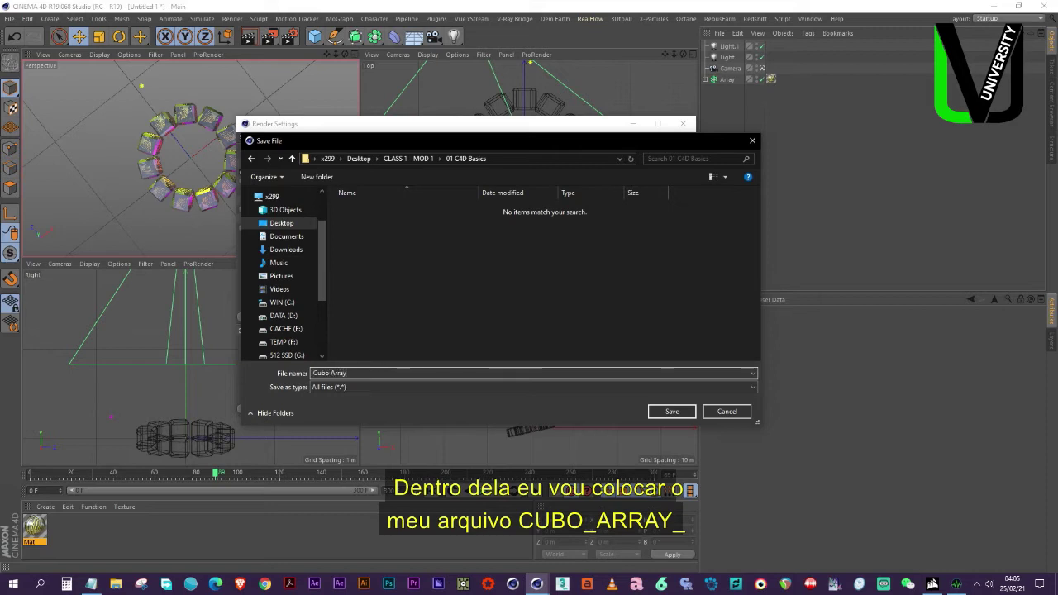
pyautogui.click(672, 412)
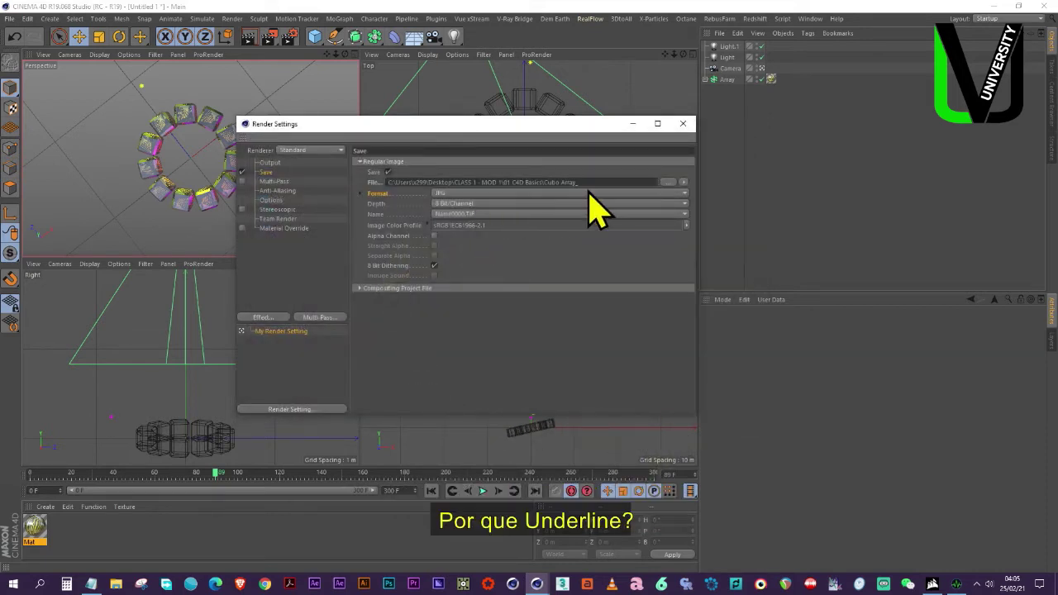
pyautogui.click(570, 493)
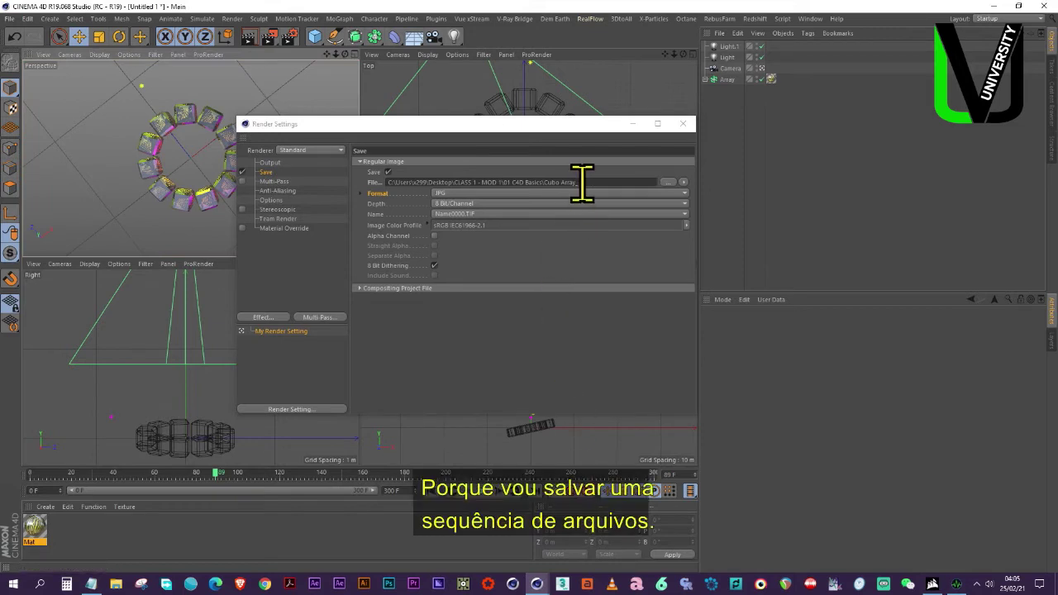
pyautogui.click(548, 183)
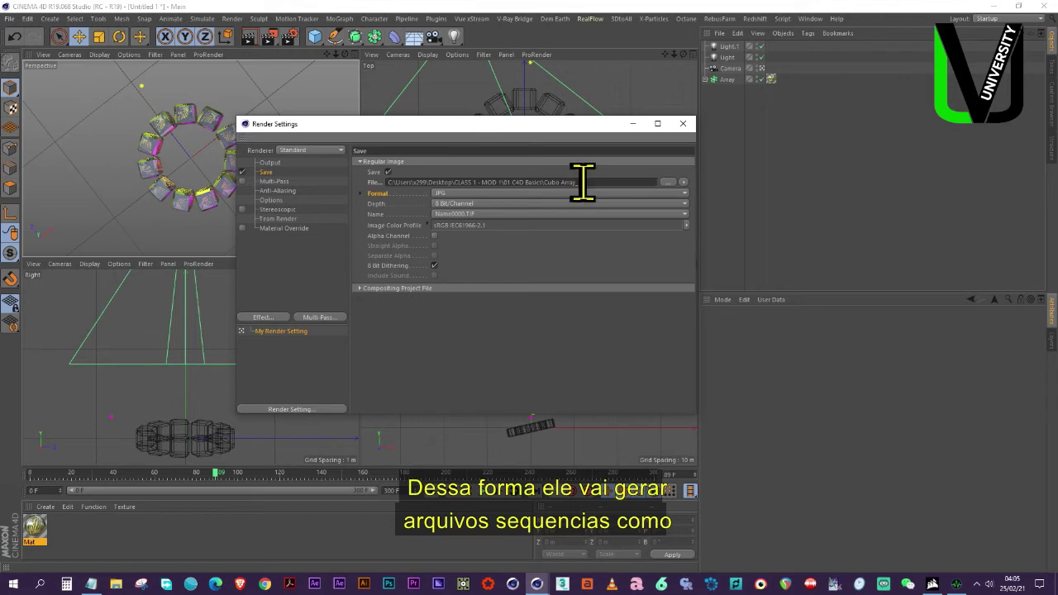
pyautogui.write('_')
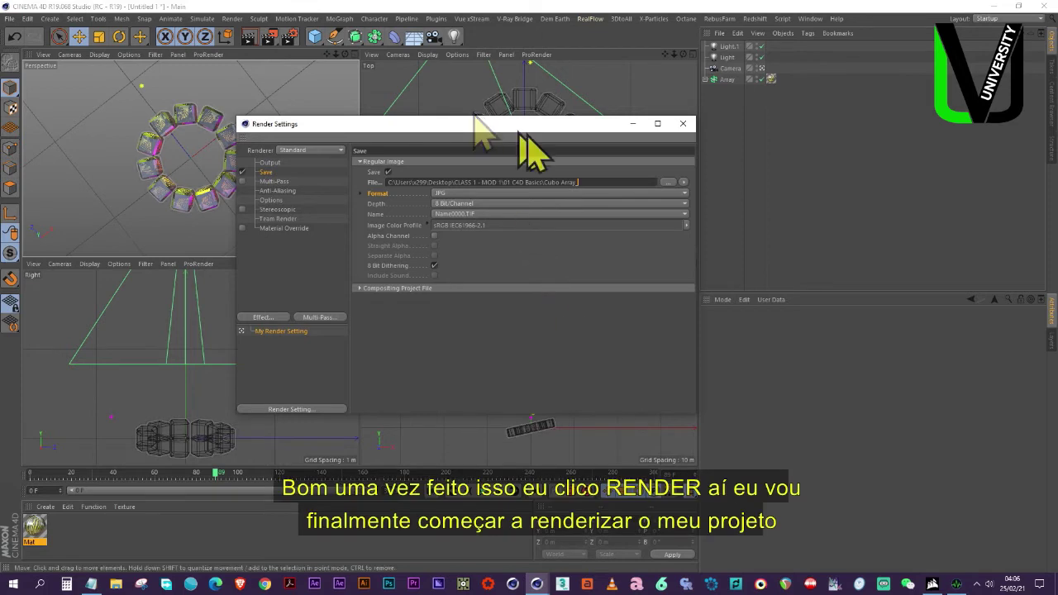
# - Close the render settings and render the animation to the Picture Viewer, with the image zoomed out to 64%
pyautogui.click(683, 124)
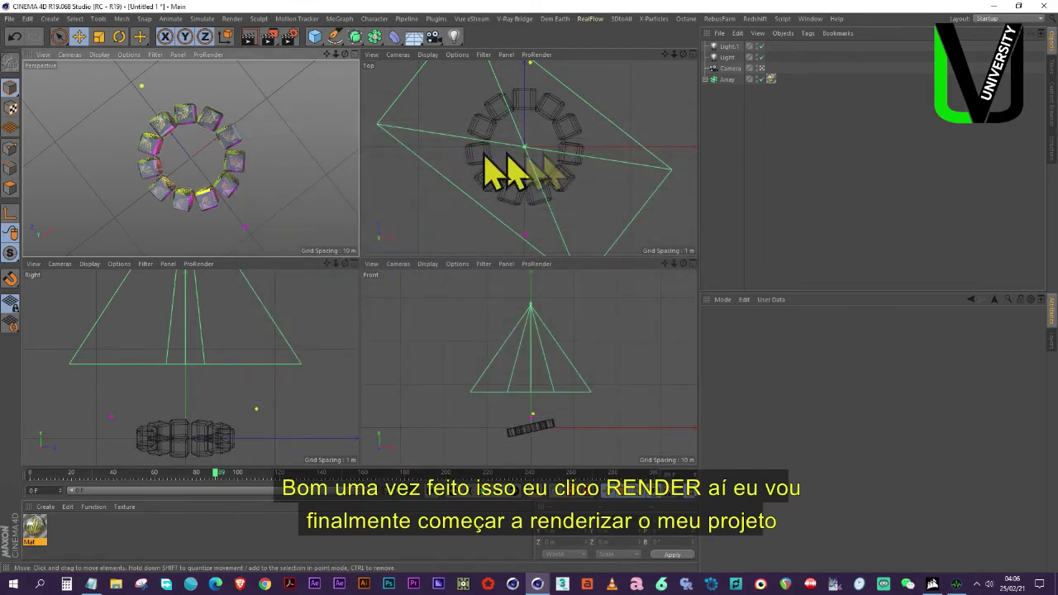
pyautogui.click(269, 36)
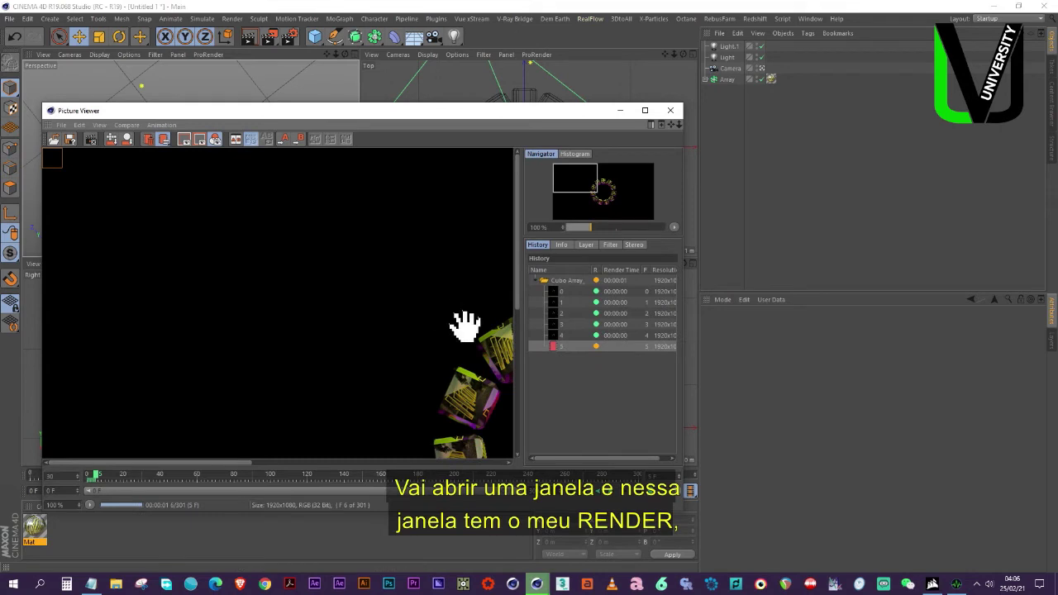
pyautogui.scroll(-2, 386, 325)
pyautogui.scroll(-1, 386, 325)
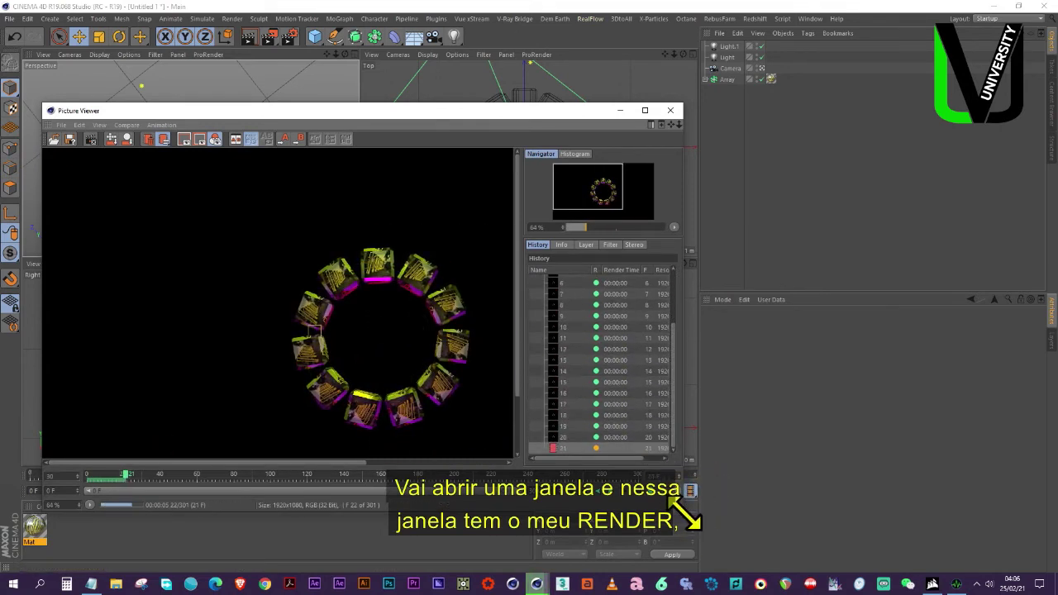
# - Widen the Picture Viewer window, show the whole rendered frame and check the finished animation on its timeline
pyautogui.moveTo(691, 516); pyautogui.dragTo(969, 514)
pyautogui.scroll(-1, 455, 346)
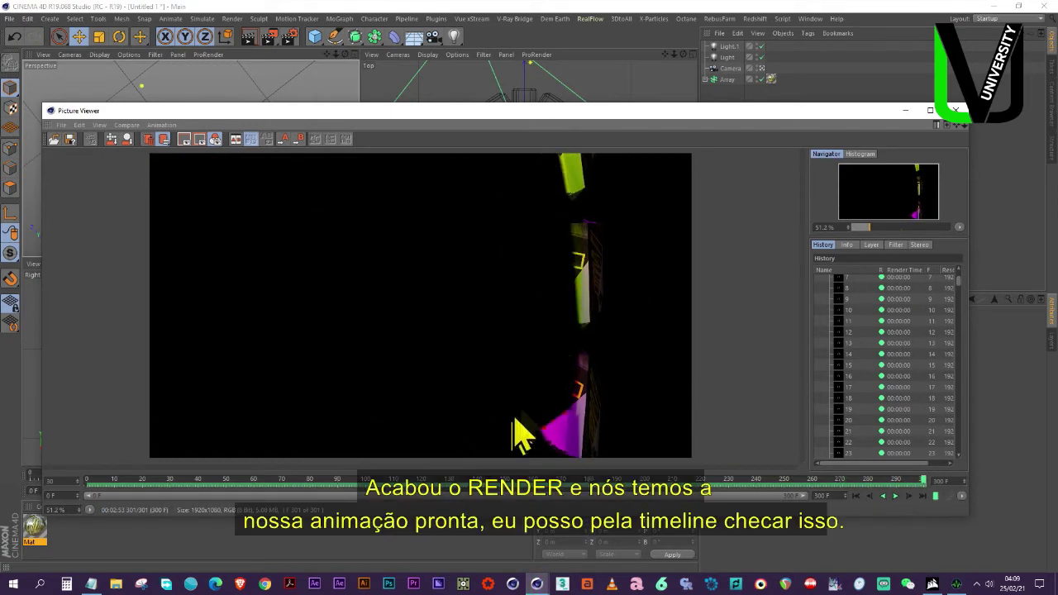
pyautogui.moveTo(925, 483)
pyautogui.mouseDown()
pyautogui.moveTo(92, 490)
pyautogui.moveTo(923, 490)
pyautogui.mouseUp()
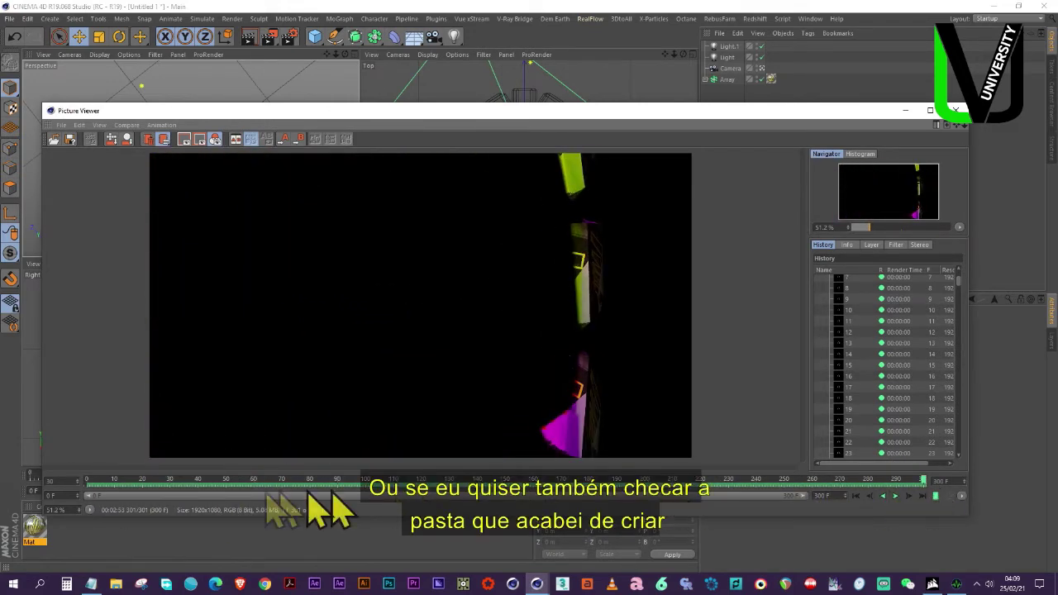
# - Open the 01 C4D Basics folder inside CLASS 1 - MOD 1 on the Desktop and check the rendered JPG sequence
pyautogui.click(1001, 6)
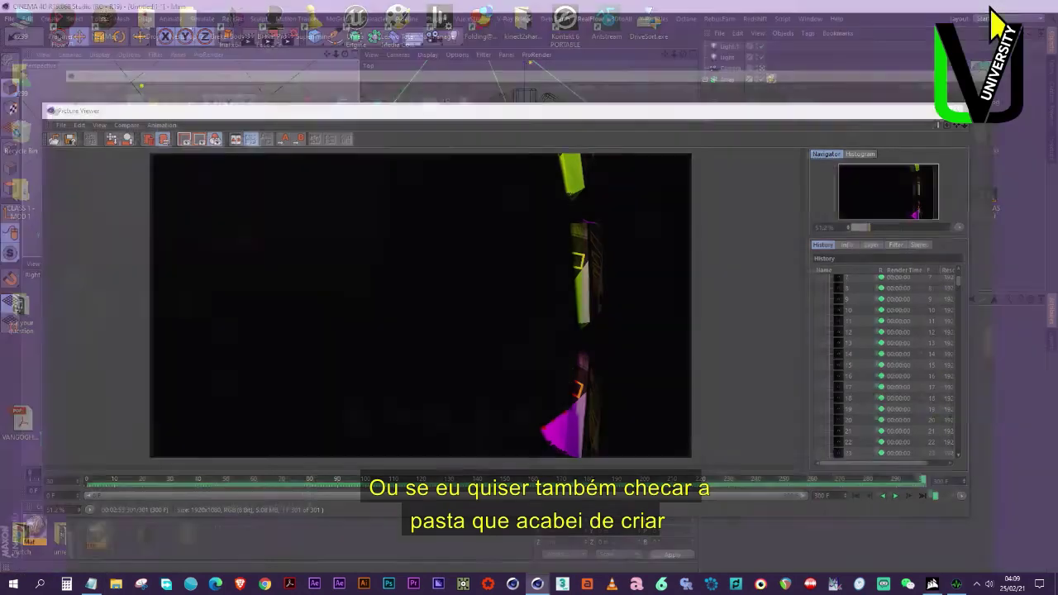
pyautogui.doubleClick(17, 197)
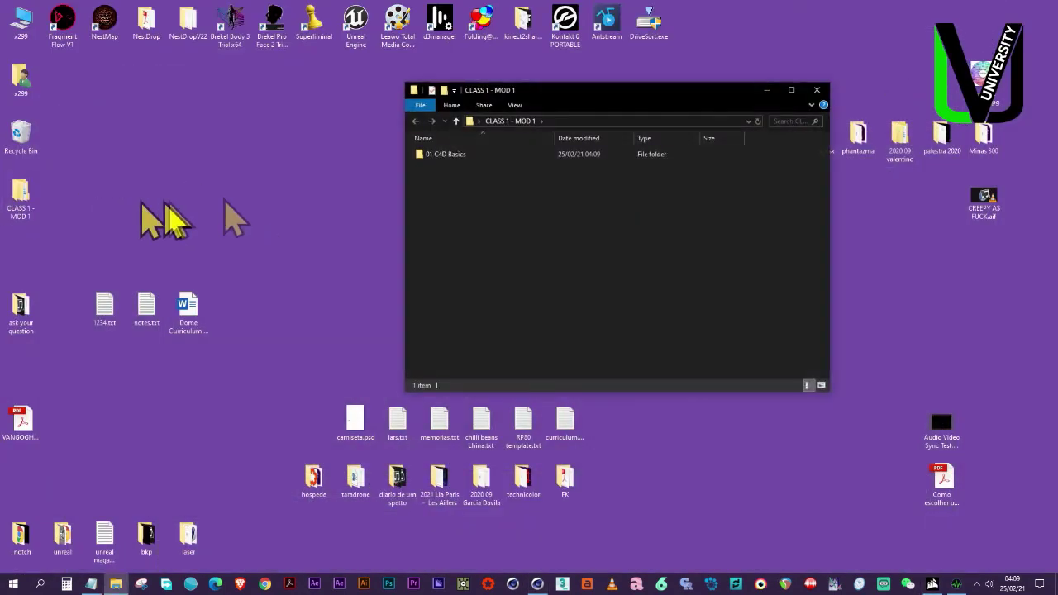
pyautogui.doubleClick(453, 155)
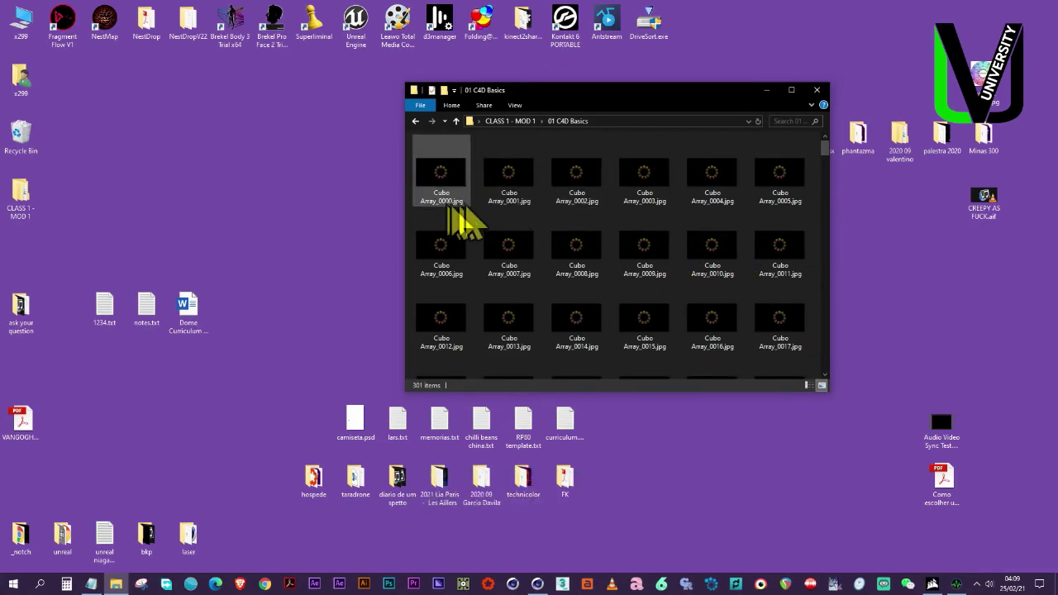
pyautogui.moveTo(825, 147)
pyautogui.mouseDown()
pyautogui.moveTo(827, 364)
pyautogui.moveTo(832, 142)
pyautogui.mouseUp()
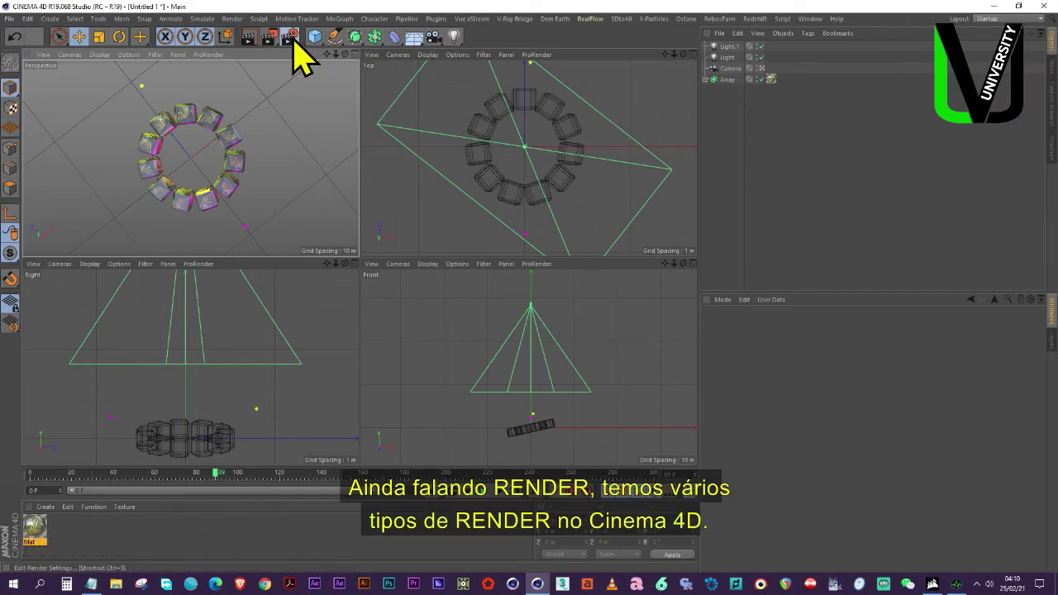
# - Open the render settings of the cube array scene and set the renderer to Physical
pyautogui.click(291, 40)
pyautogui.moveTo(396, 128)
pyautogui.mouseDown()
pyautogui.moveTo(424, 142)
pyautogui.moveTo(386, 146)
pyautogui.mouseUp()
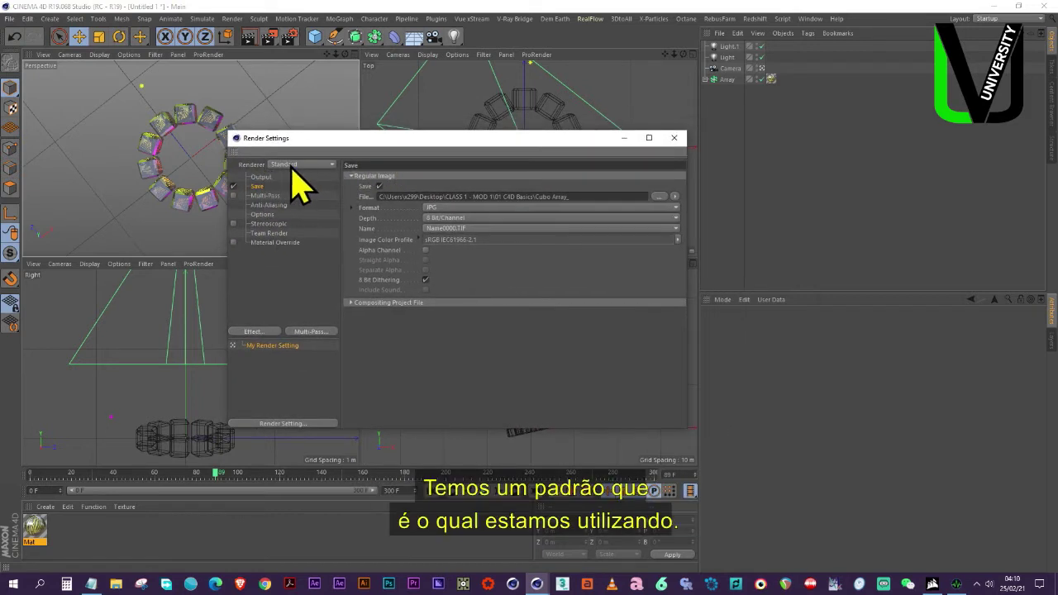
pyautogui.click(294, 163)
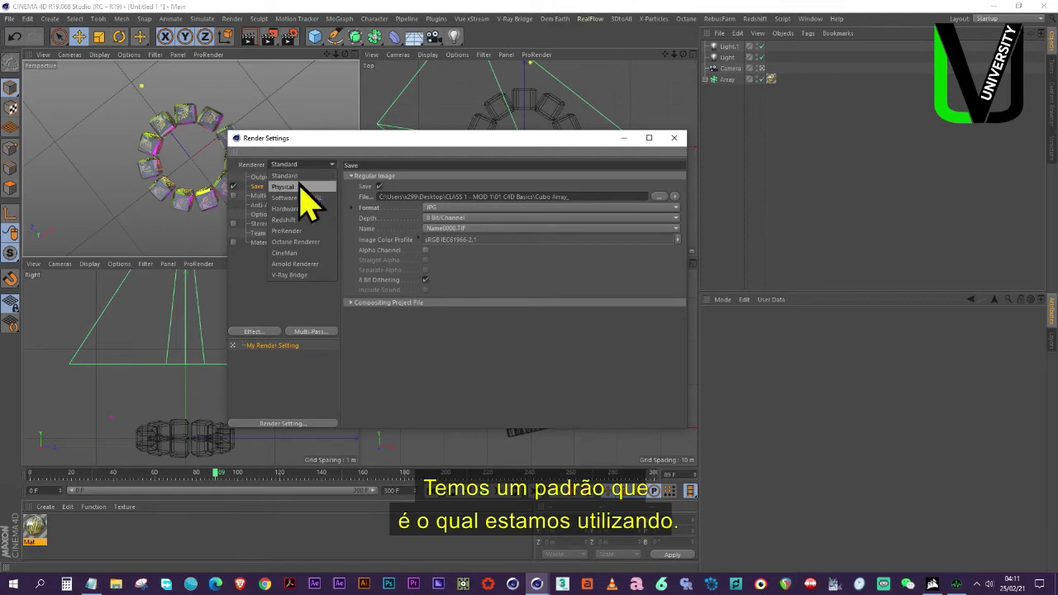
pyautogui.click(300, 188)
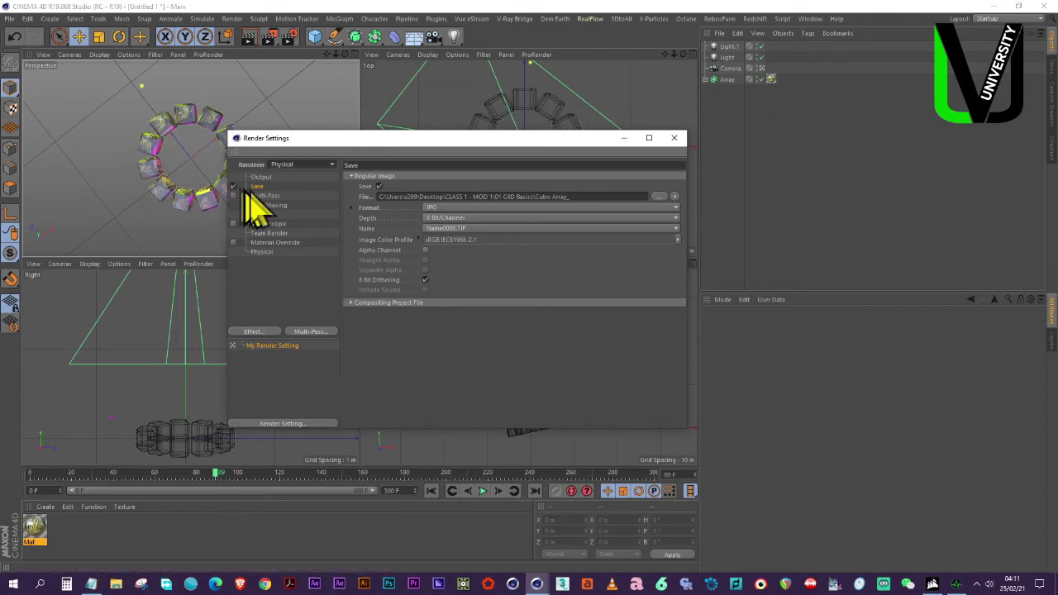
# - Switch the renderer to Redshift and look through the Redshift plugin's commands
pyautogui.click(306, 165)
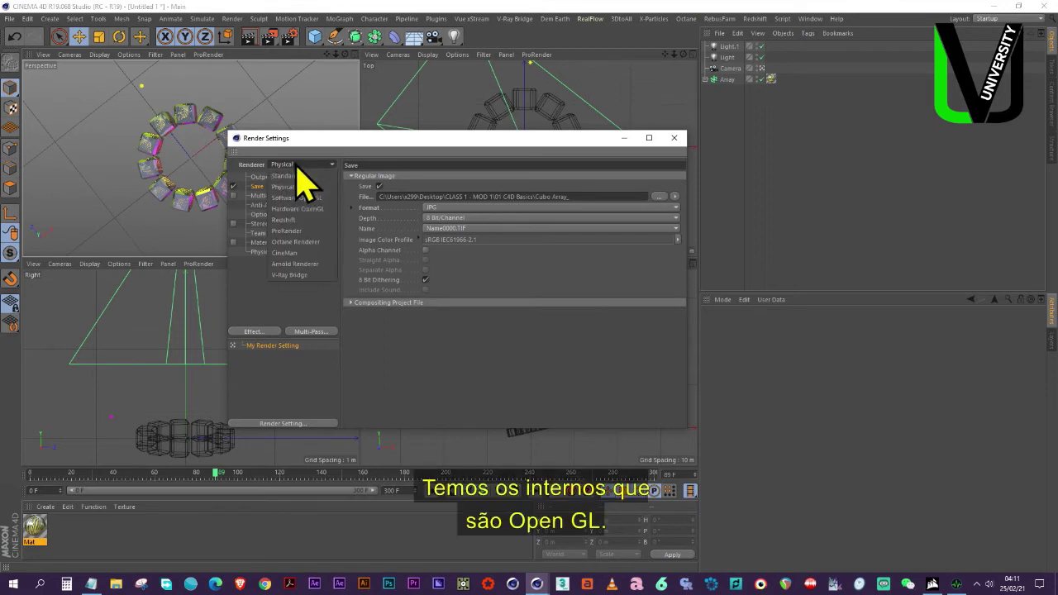
pyautogui.click(299, 221)
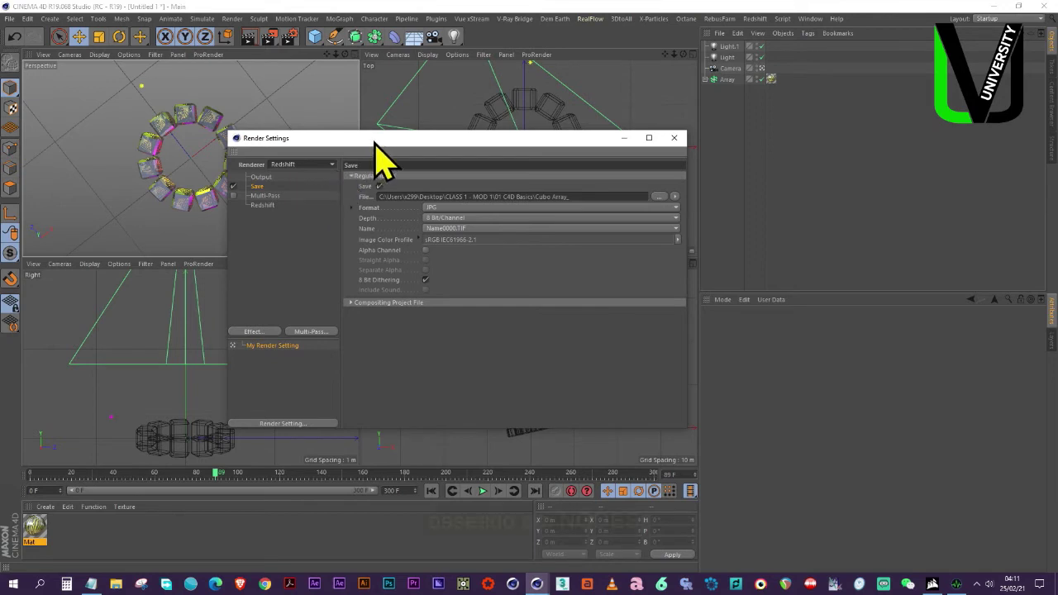
pyautogui.moveTo(375, 142); pyautogui.dragTo(540, 151)
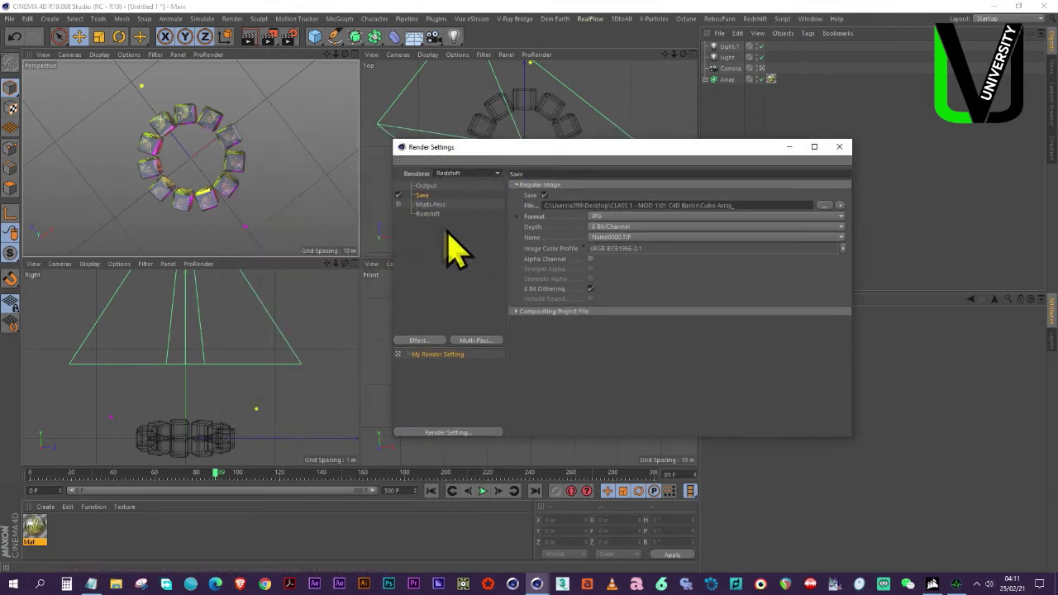
pyautogui.click(755, 18)
pyautogui.moveTo(787, 68)
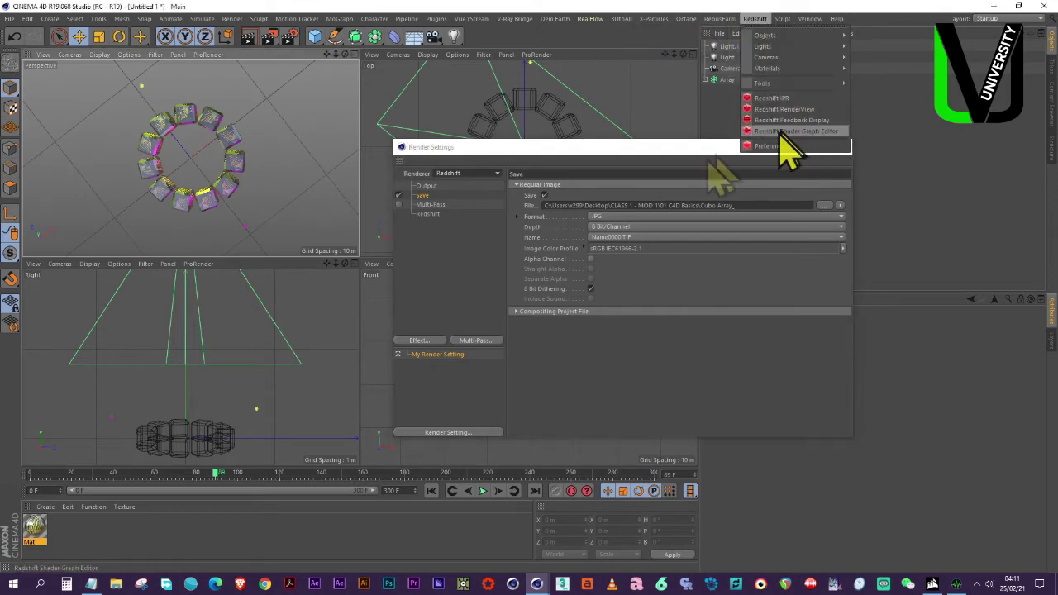
# - Try Octane Renderer and Arnold Renderer as the renderer, ending on V-Ray Bridge
pyautogui.click(480, 174)
pyautogui.click(463, 251)
pyautogui.click(496, 173)
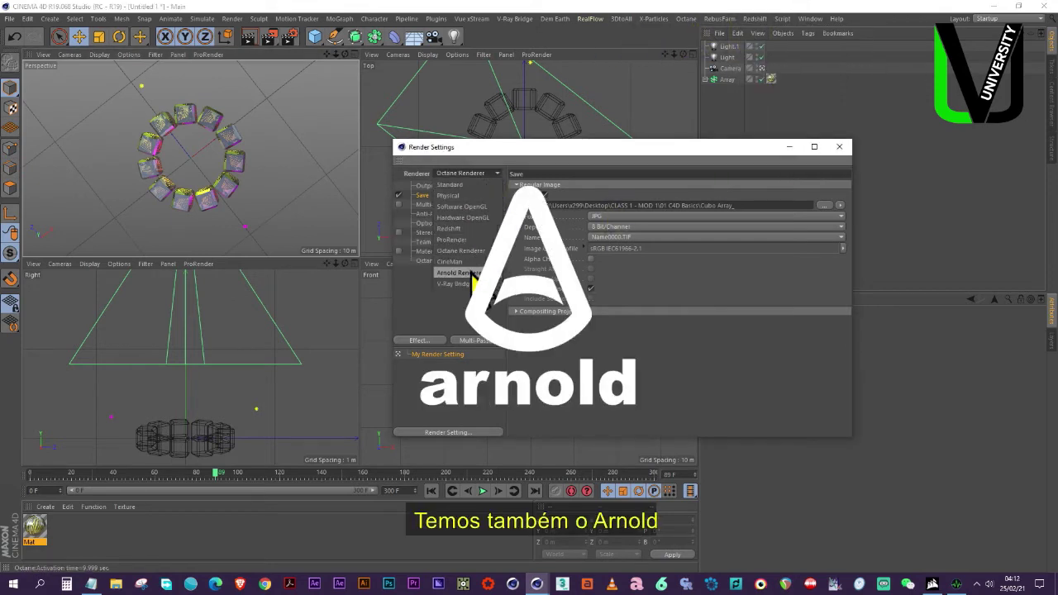
pyautogui.click(462, 273)
pyautogui.click(496, 173)
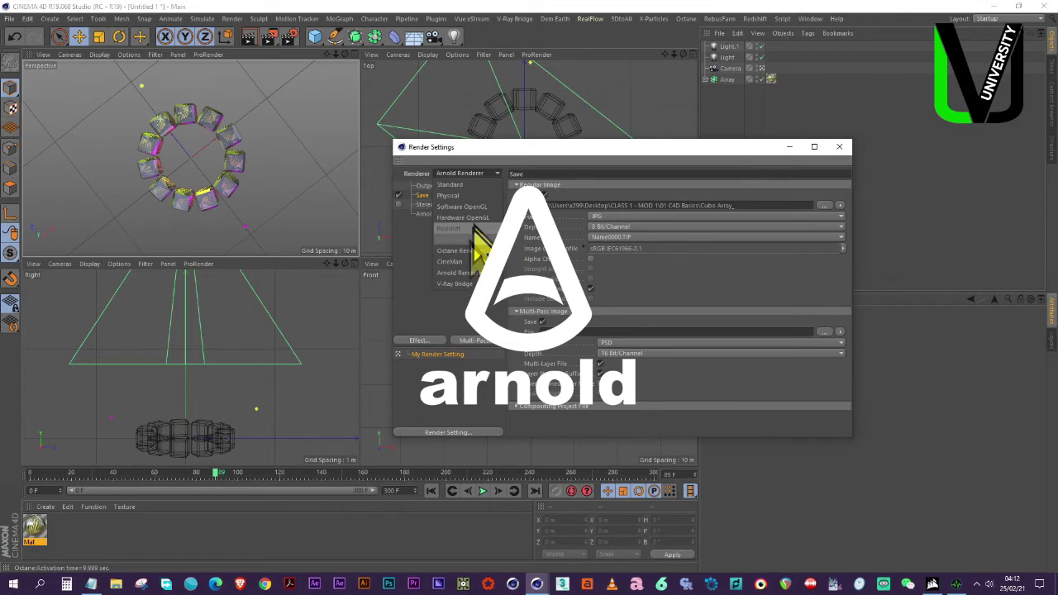
pyautogui.click(468, 287)
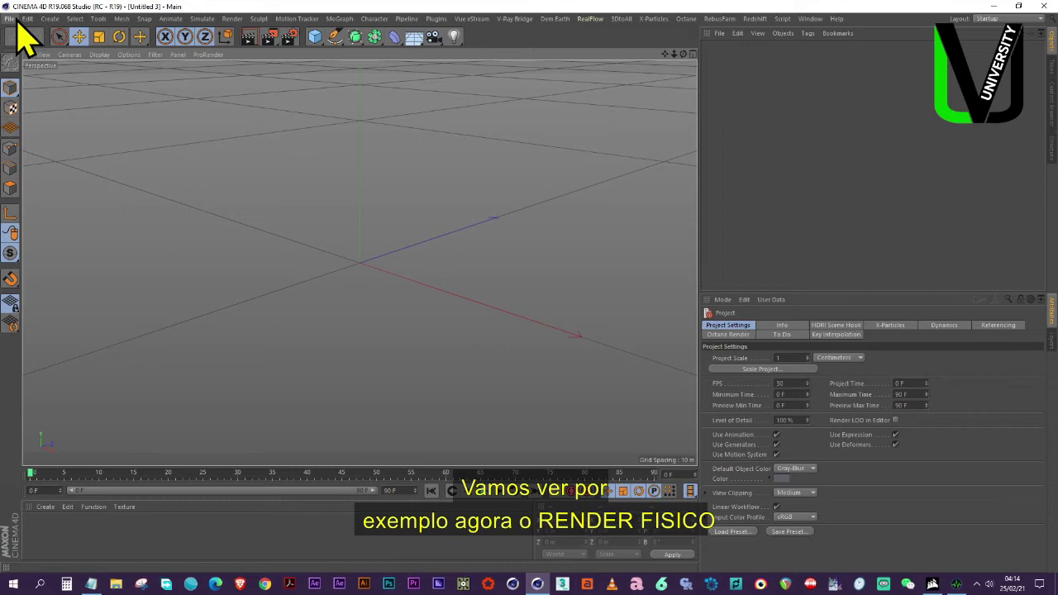
# - Open the recent project 01.c4d from the Tunnel C4D (3) folder and scrub its timeline up to frame 85 and back to 0
pyautogui.click(11, 19)
pyautogui.moveTo(52, 222)
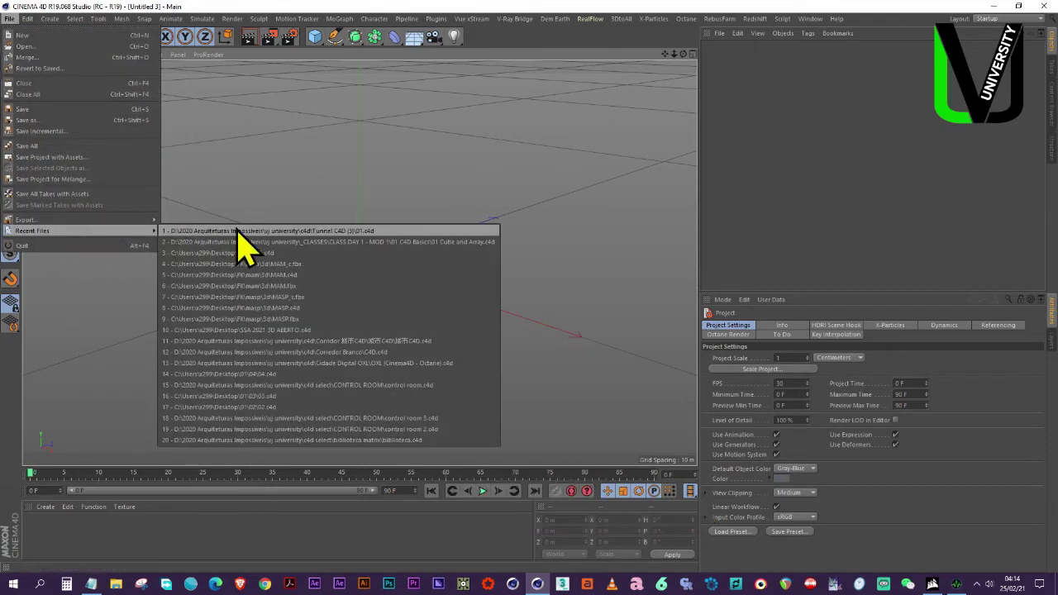
pyautogui.click(237, 232)
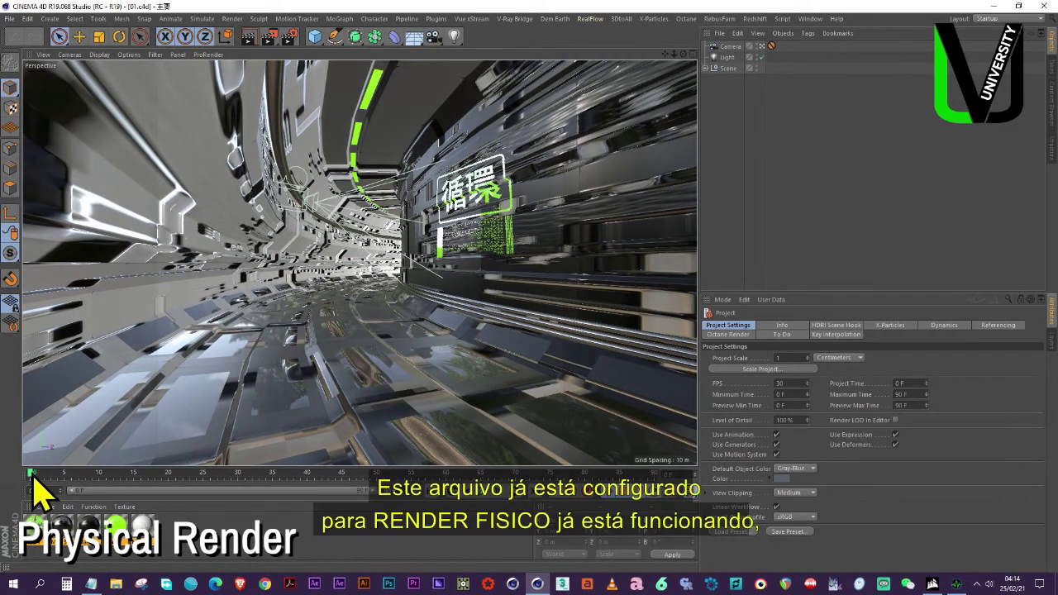
pyautogui.moveTo(223, 471); pyautogui.dragTo(616, 468)
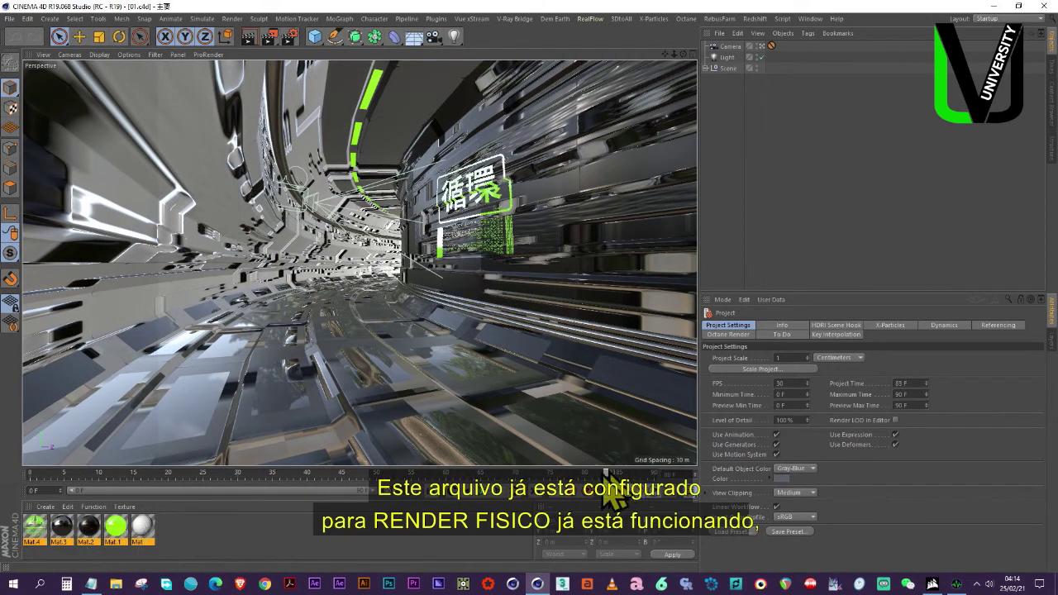
pyautogui.moveTo(457, 488); pyautogui.dragTo(32, 486)
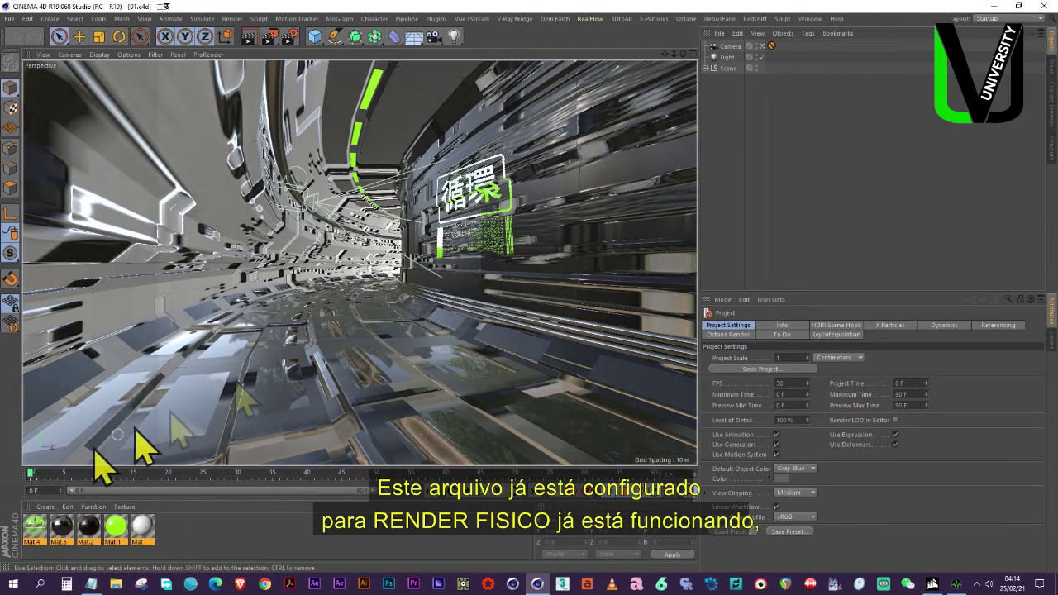
# - Show all four views, expand the Scene group and look through Camera.1 in the perspective view
pyautogui.click(692, 55)
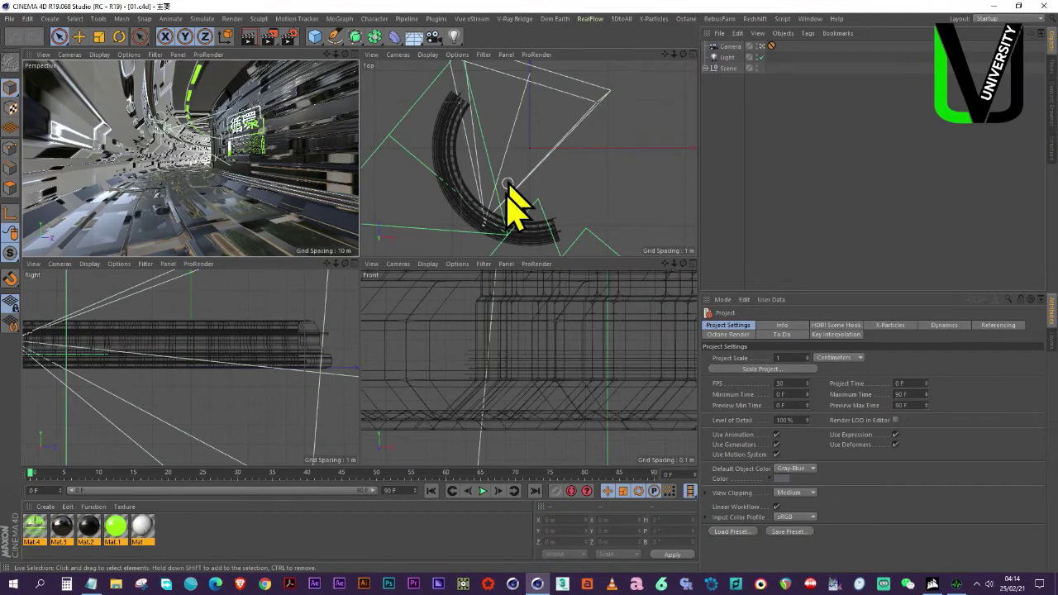
pyautogui.click(706, 68)
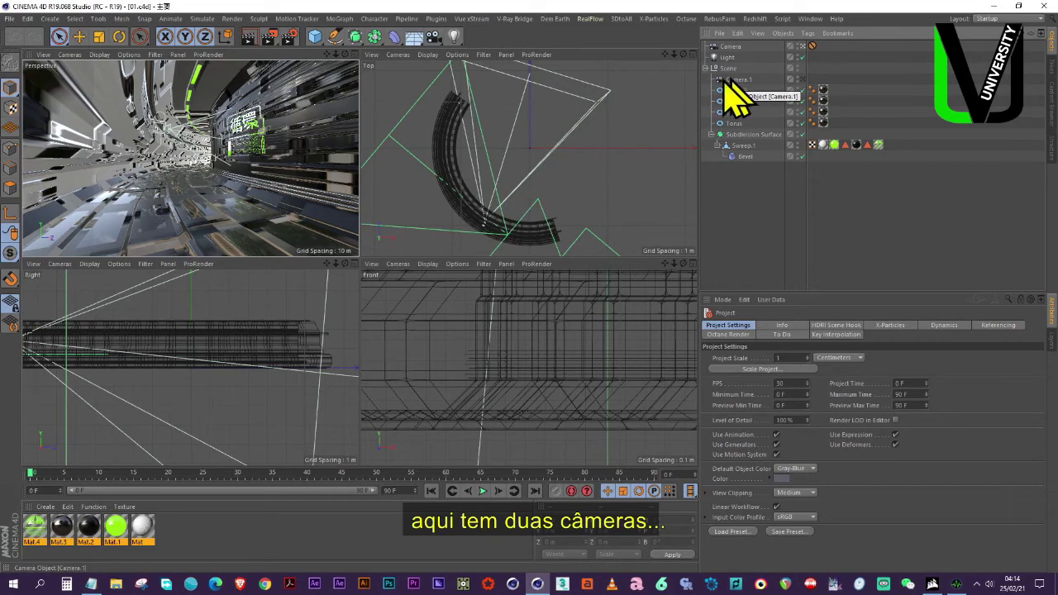
pyautogui.click(69, 55)
pyautogui.moveTo(86, 84)
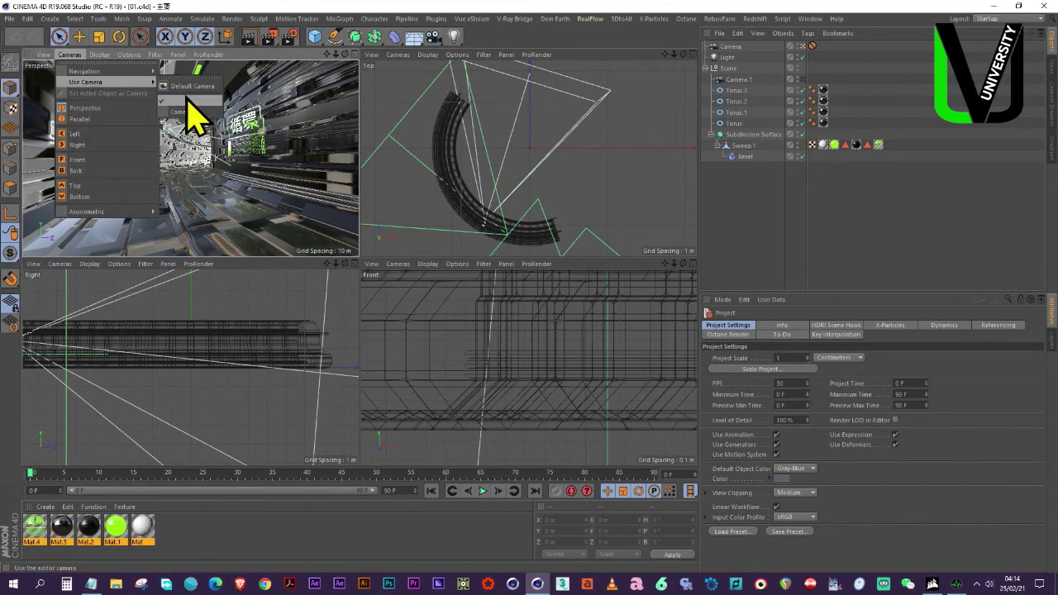
pyautogui.click(197, 128)
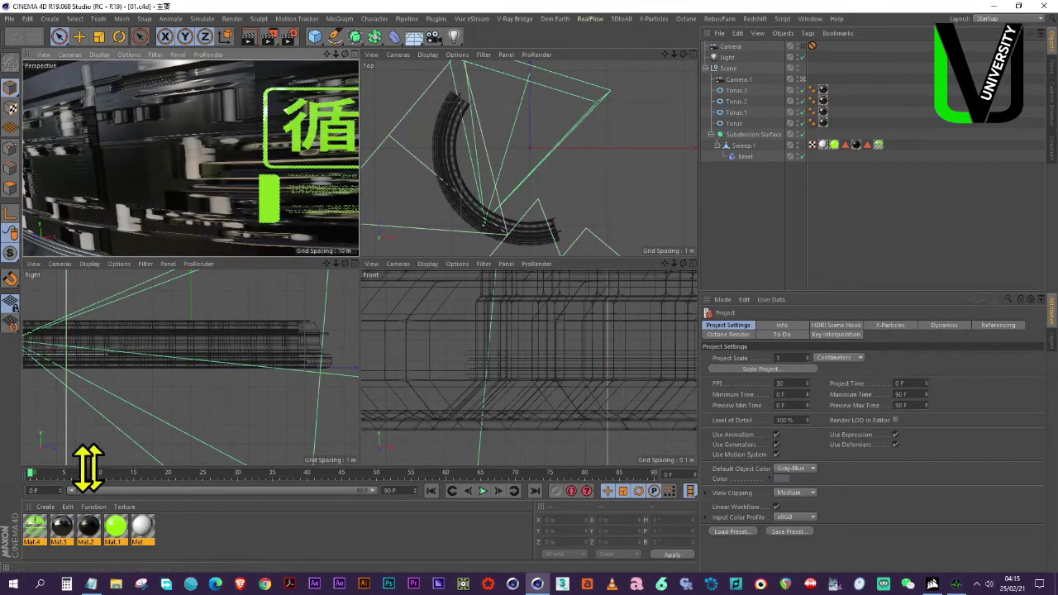
pyautogui.moveTo(30, 476)
pyautogui.mouseDown()
pyautogui.moveTo(681, 467)
pyautogui.moveTo(31, 476)
pyautogui.mouseUp()
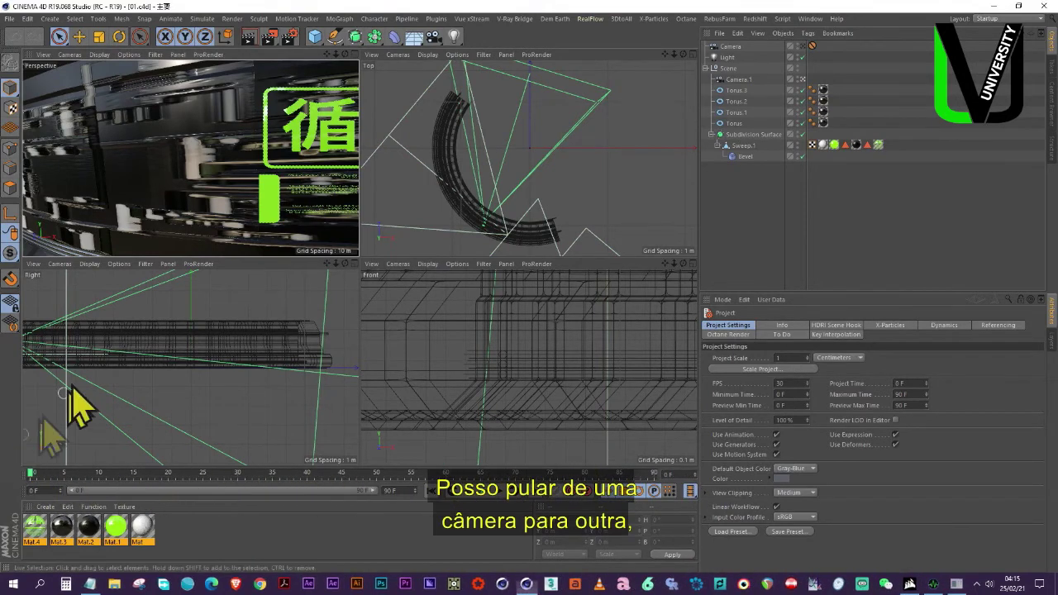
# - Switch the perspective view back to the main Camera and maximize that view
pyautogui.click(70, 55)
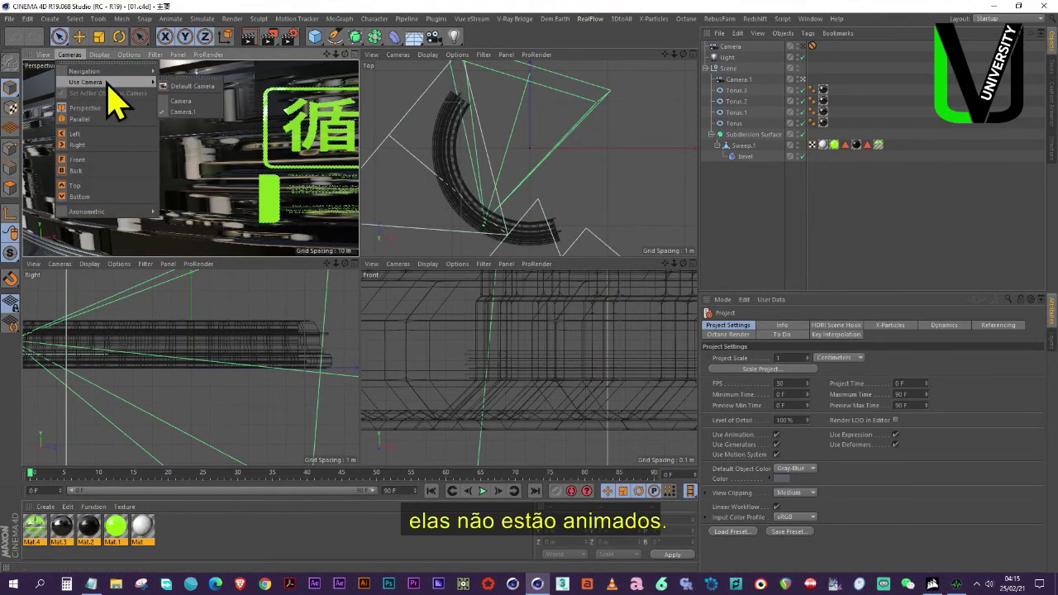
pyautogui.moveTo(108, 83)
pyautogui.click(199, 102)
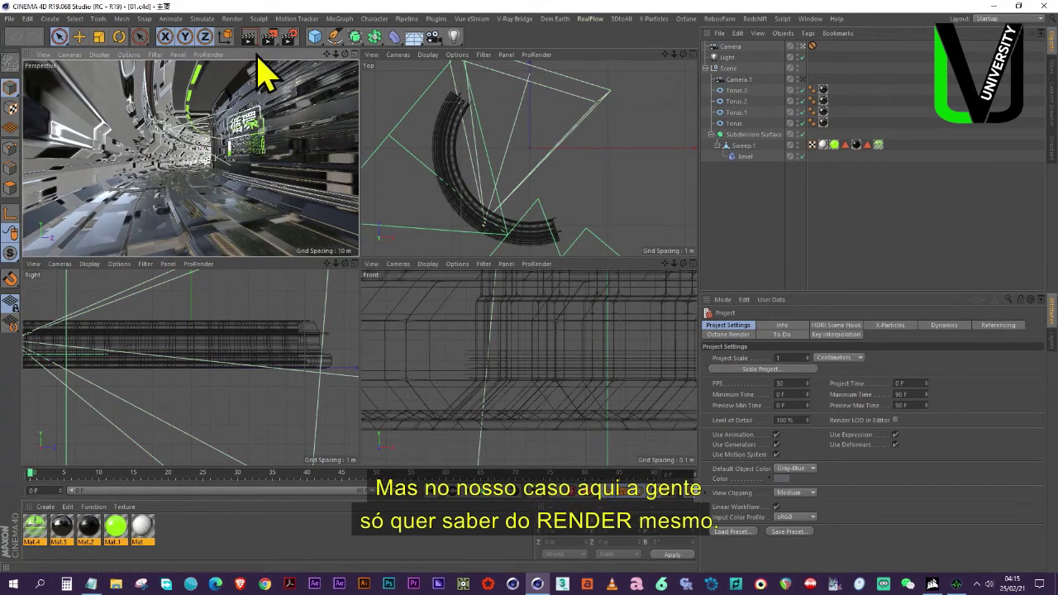
pyautogui.click(354, 55)
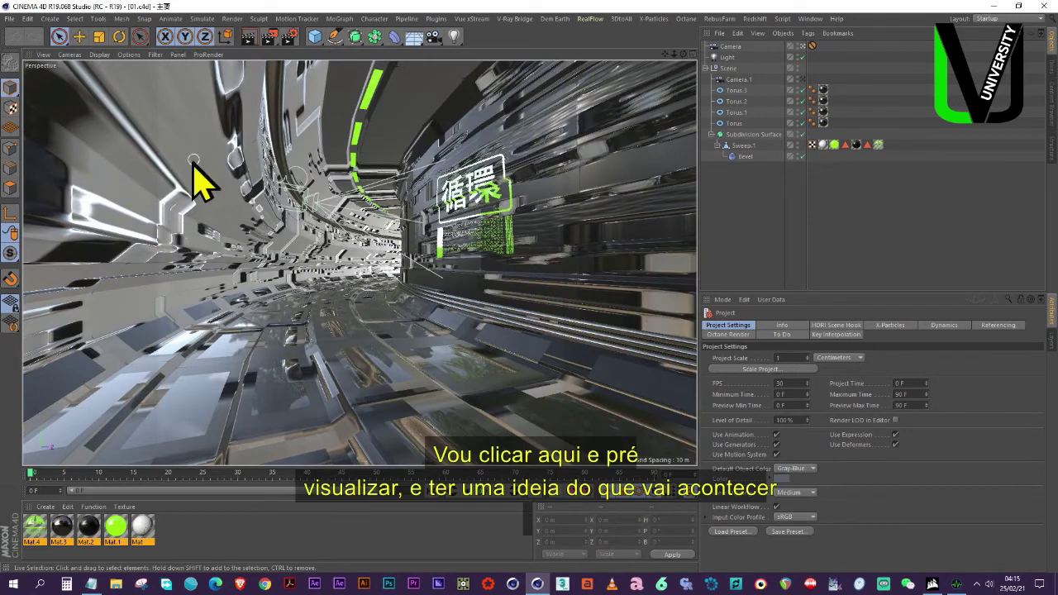
# - Render a preview of the tunnel in the perspective view and review its Physical render settings
pyautogui.click(249, 37)
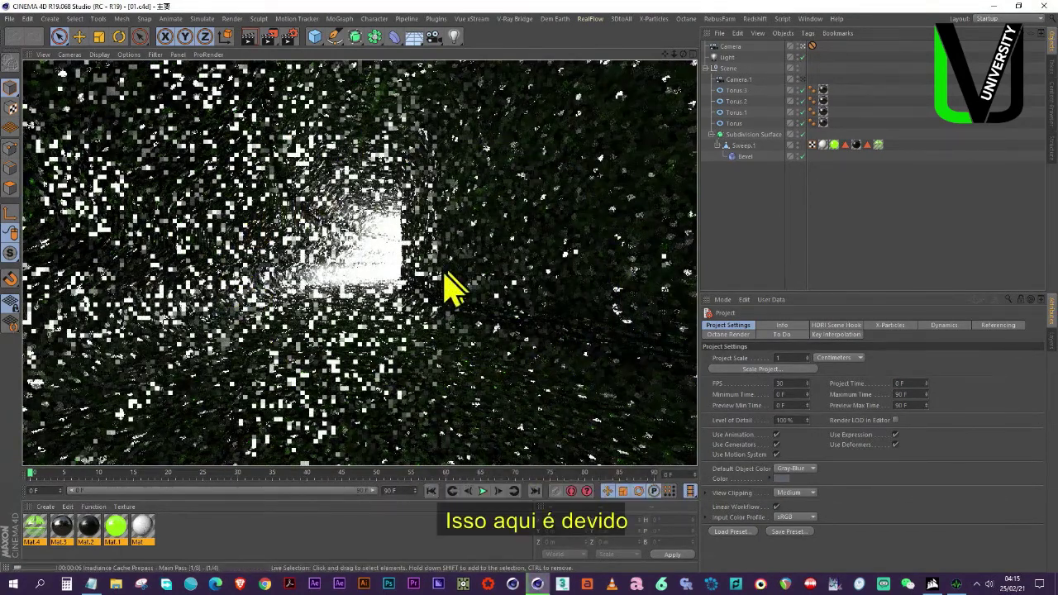
pyautogui.click(291, 37)
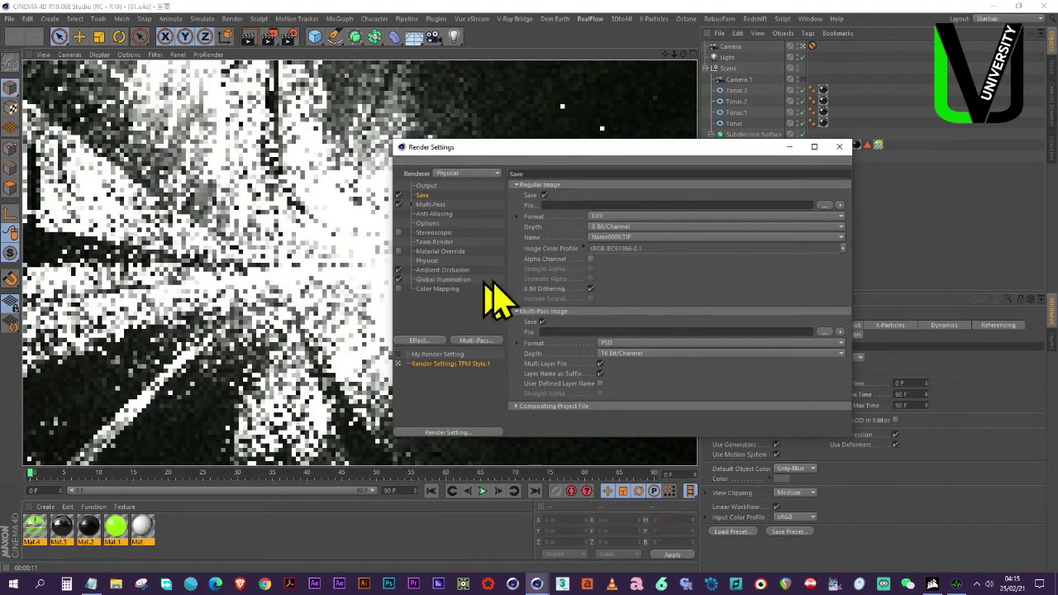
pyautogui.click(839, 146)
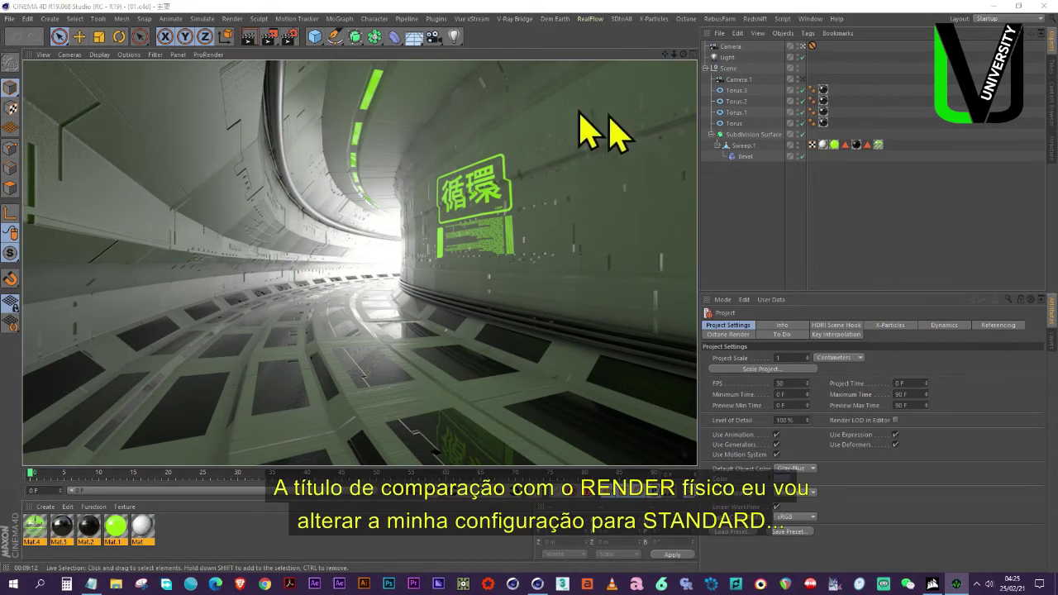
# - Set the renderer to Standard, disable Multi-Pass and Save, and render the tunnel view again
pyautogui.click(289, 36)
pyautogui.click(494, 173)
pyautogui.click(471, 186)
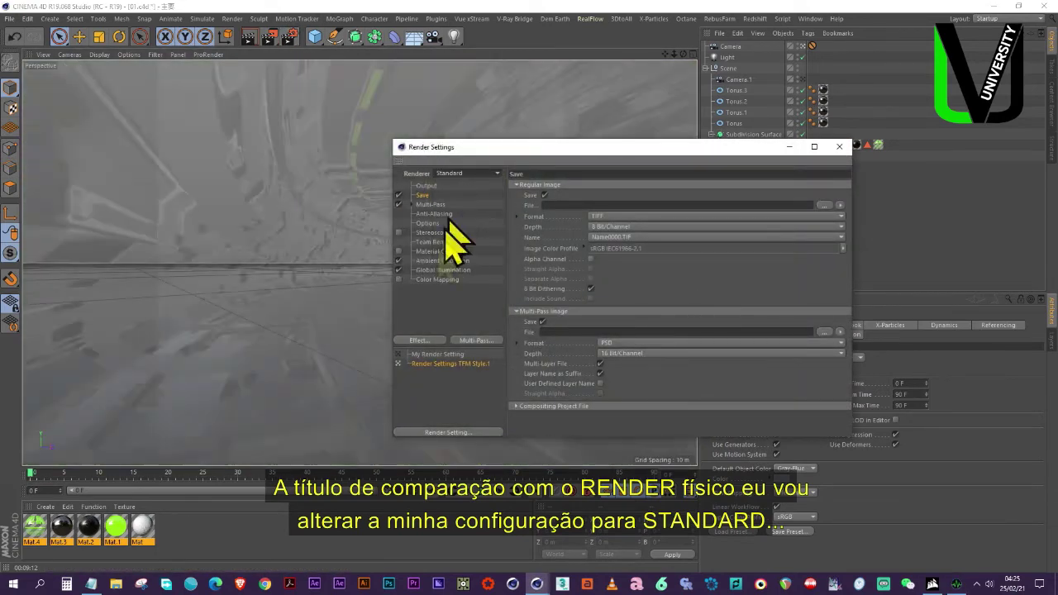
pyautogui.click(399, 204)
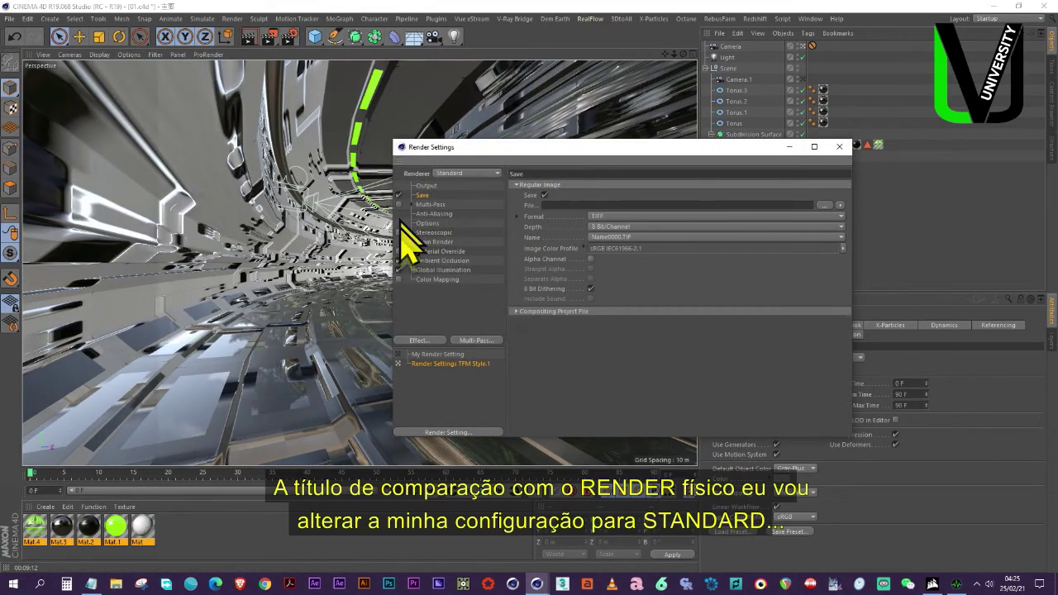
pyautogui.click(398, 195)
pyautogui.click(839, 147)
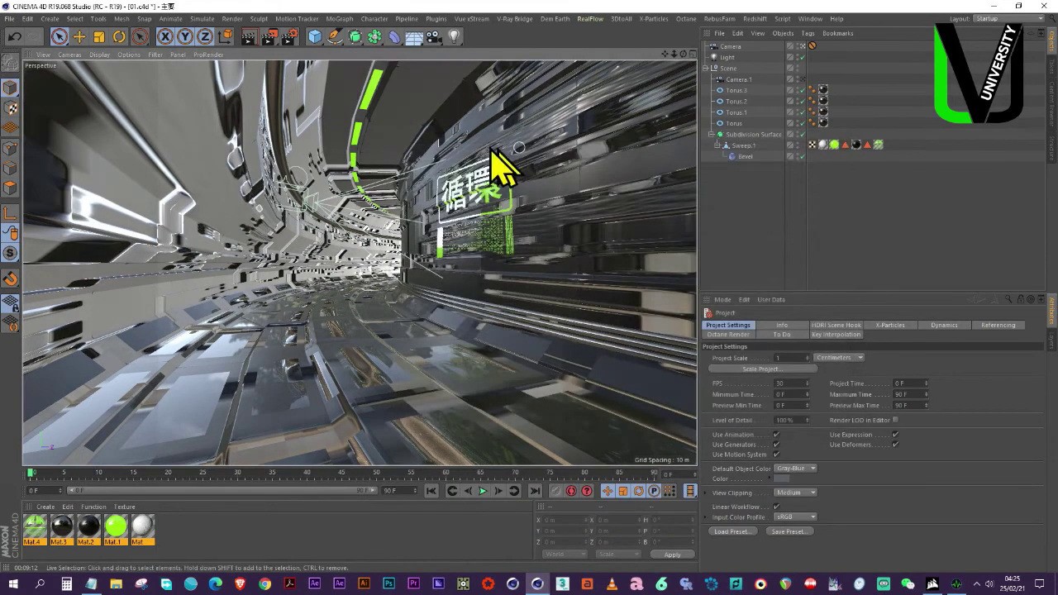
pyautogui.click(250, 41)
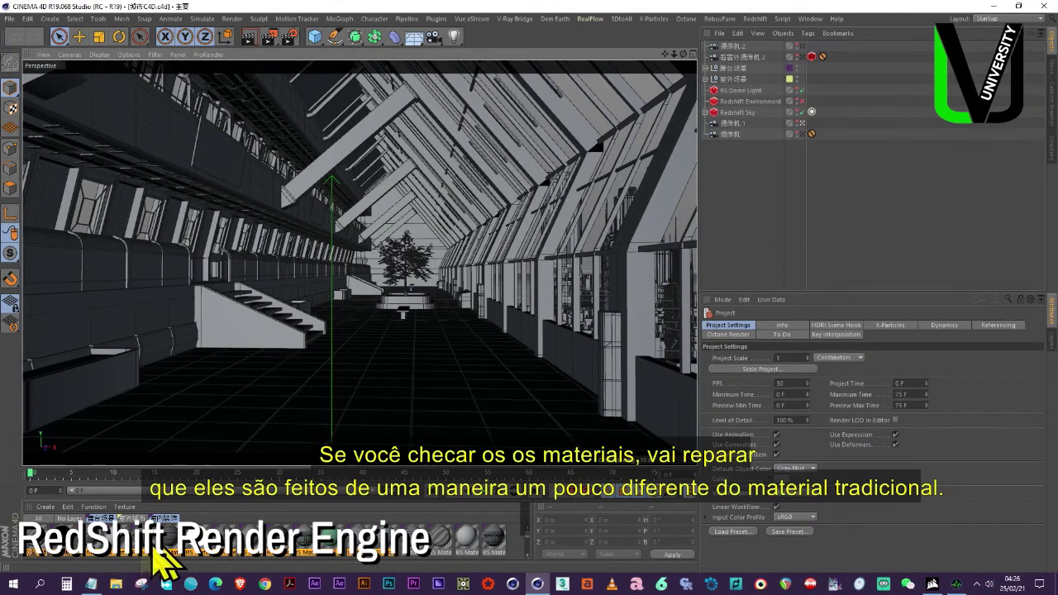
# - Open the shader graph of the Redshift material RS Material.7 and enlarge its window to show the connected nodes
pyautogui.doubleClick(93, 552)
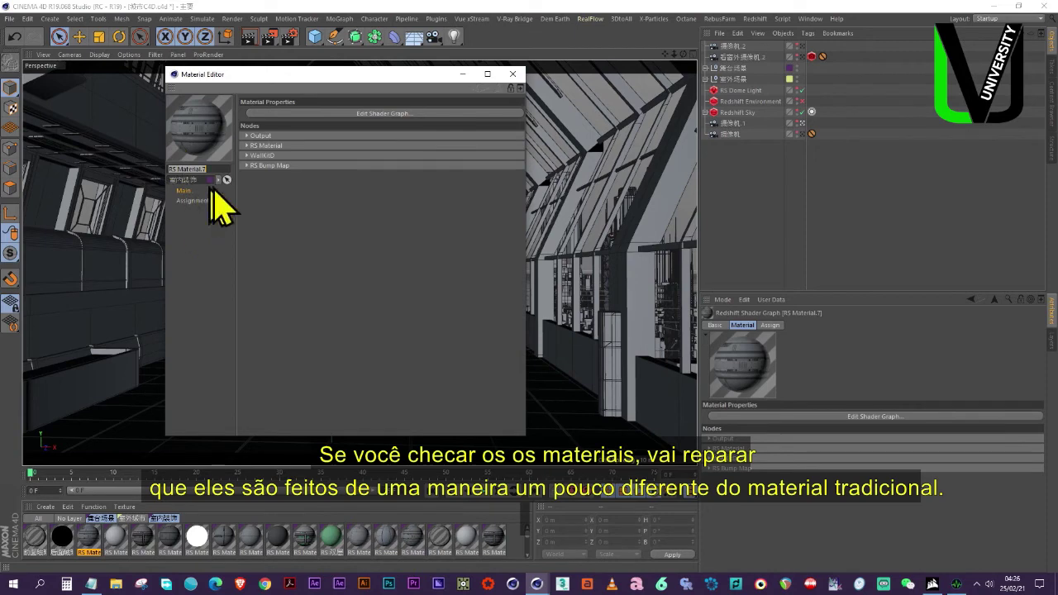
pyautogui.click(379, 114)
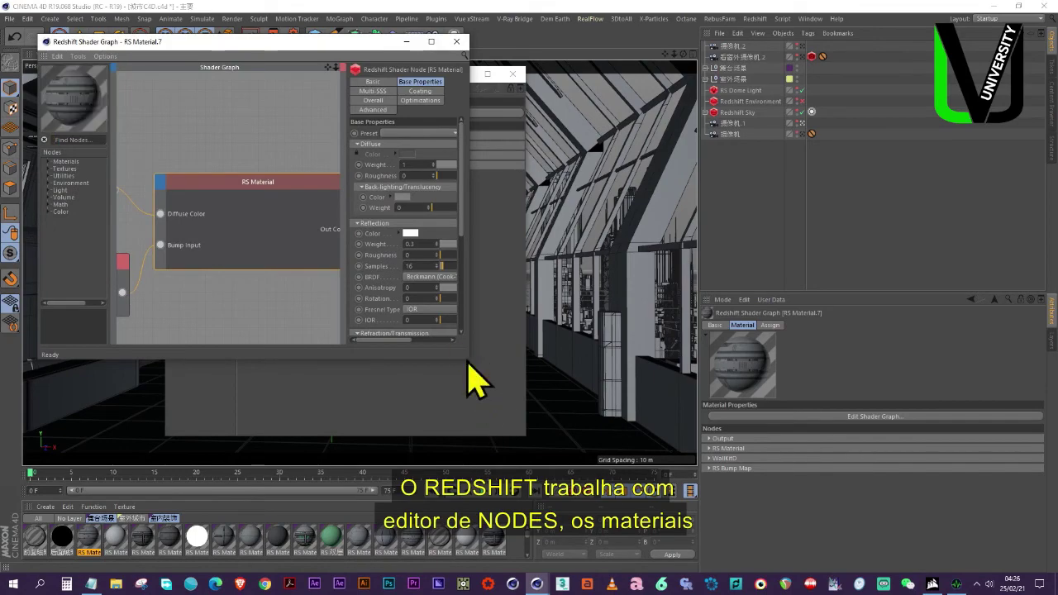
pyautogui.moveTo(465, 359); pyautogui.dragTo(1032, 451)
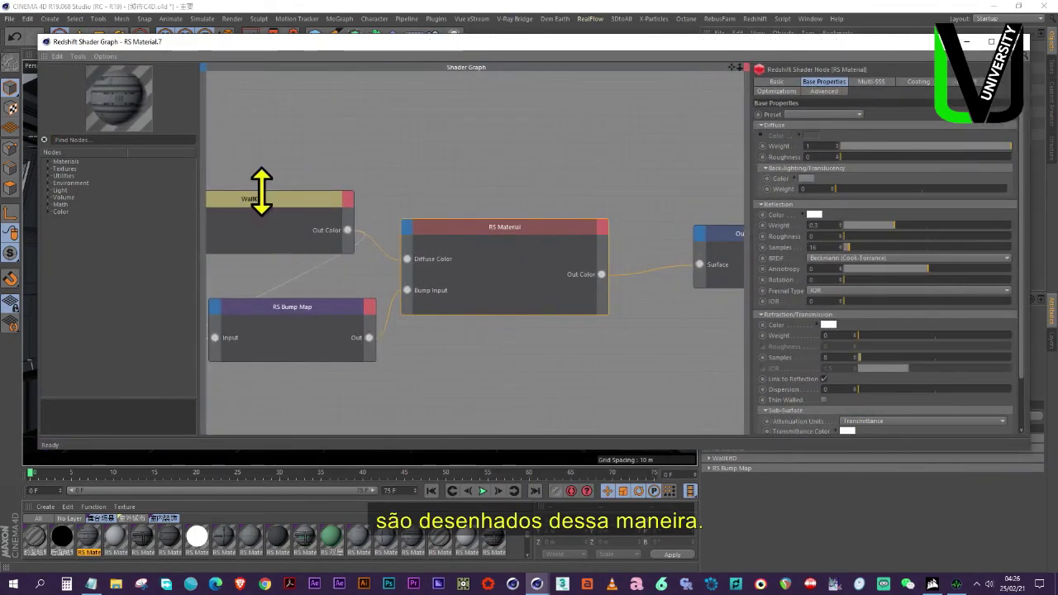
# - Inspect the RS Bump Map, RS Material and Output nodes in the shader graph, and close the material windows
pyautogui.click(278, 243)
pyautogui.click(282, 318)
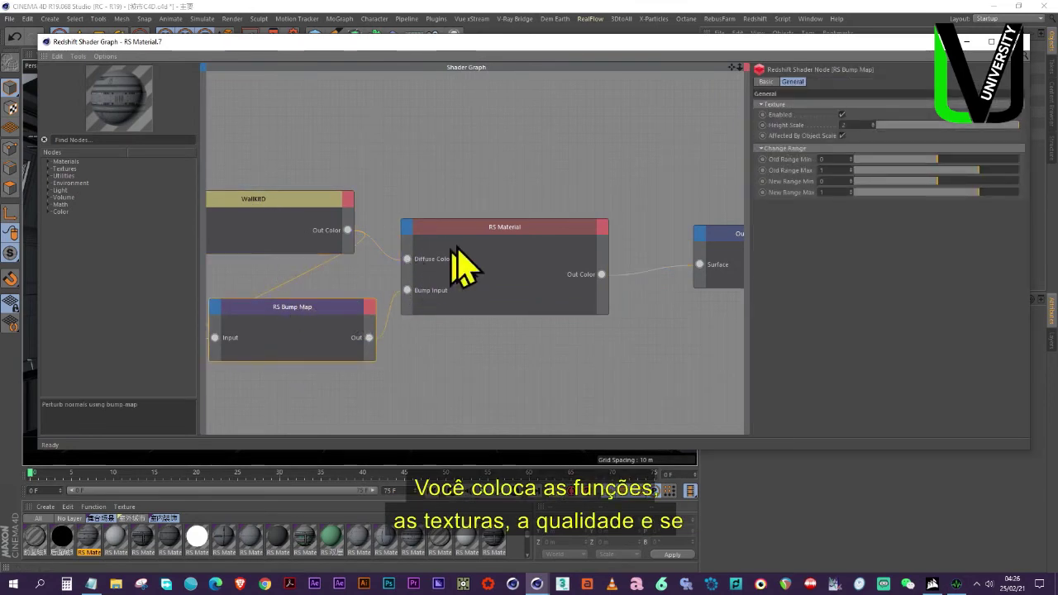
pyautogui.click(496, 243)
pyautogui.click(735, 241)
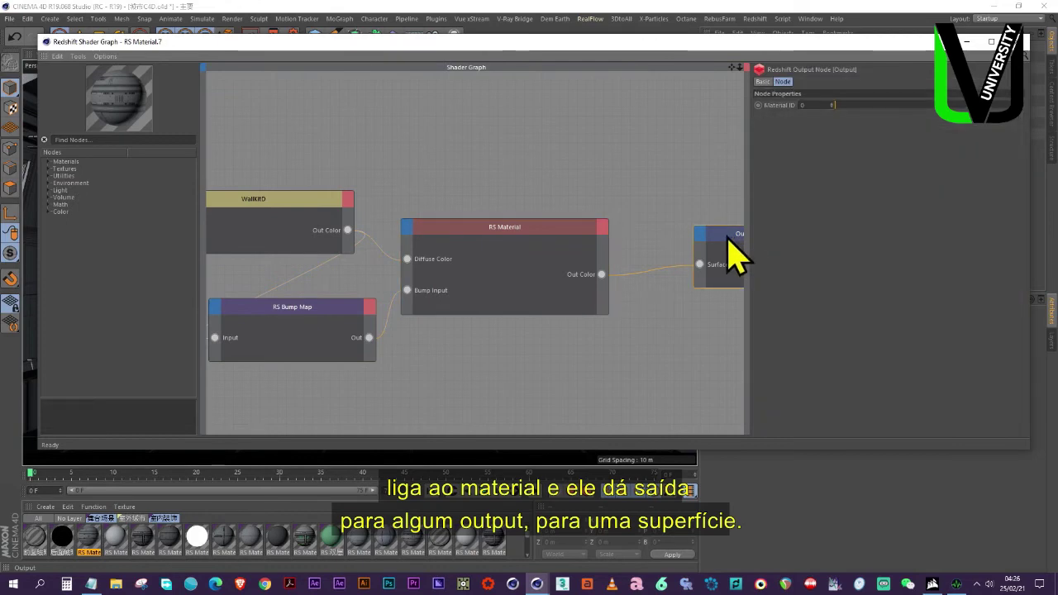
pyautogui.moveTo(671, 282); pyautogui.dragTo(617, 287)
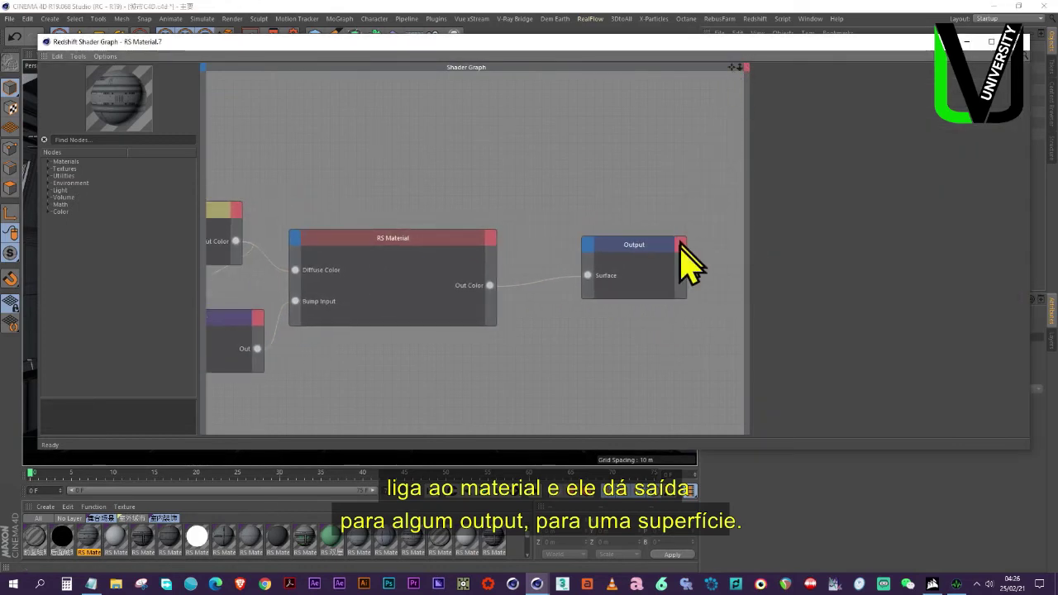
pyautogui.click(676, 261)
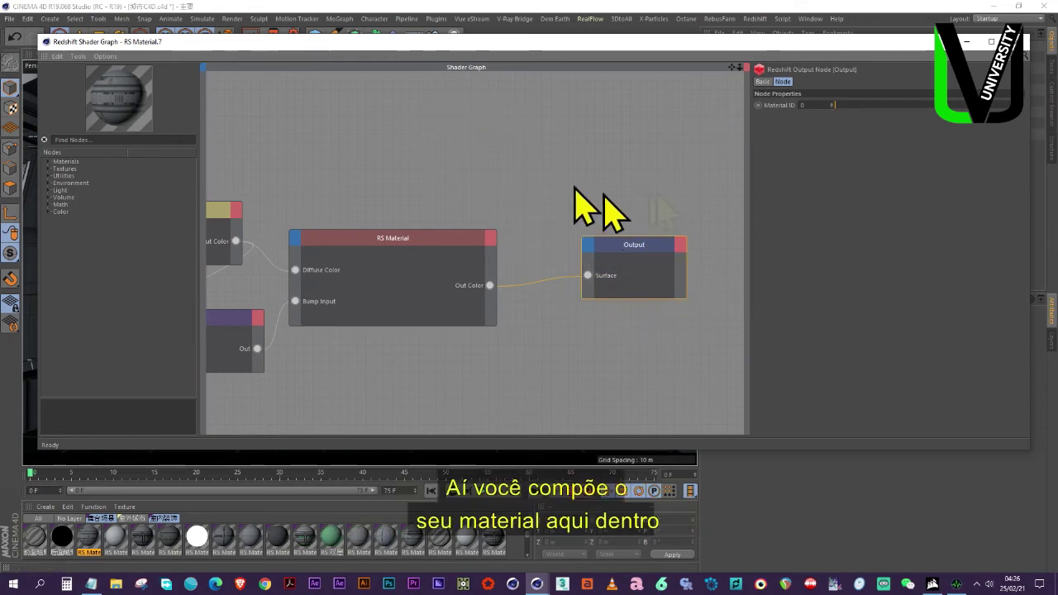
pyautogui.click(991, 41)
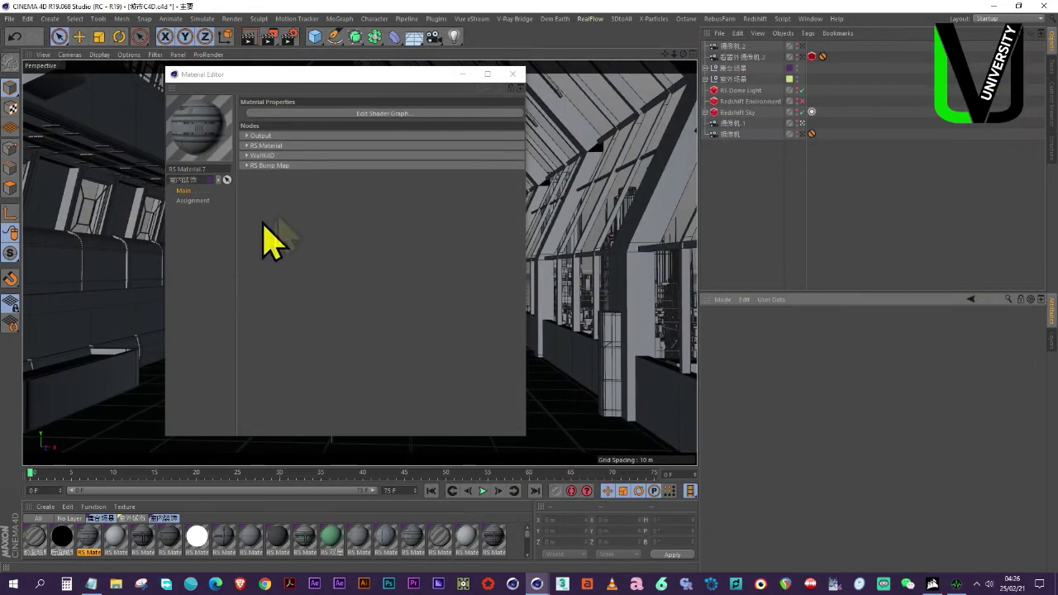
pyautogui.click(517, 75)
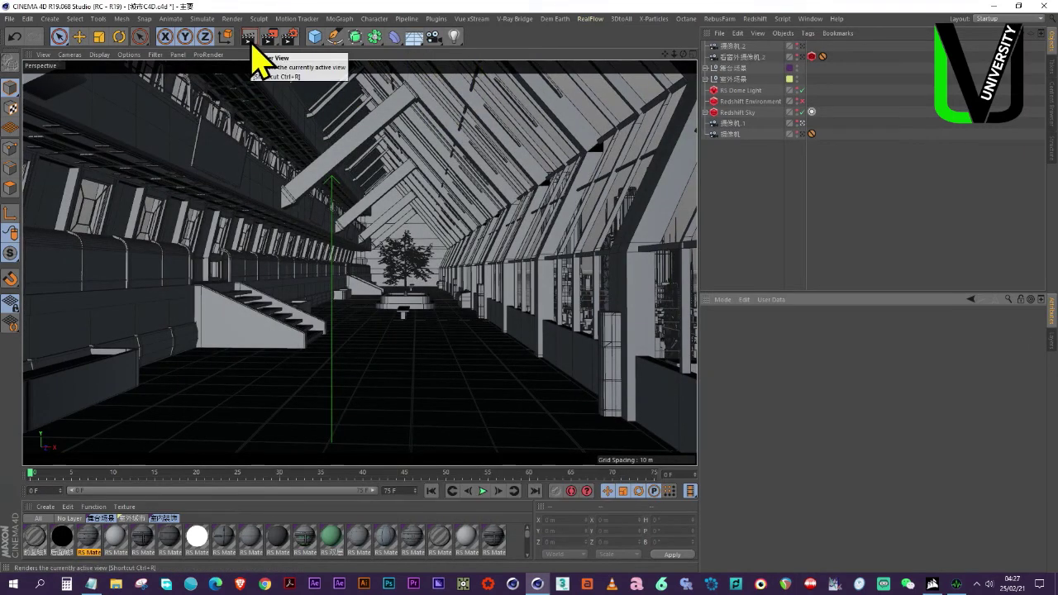
# - Disable Save in the Redshift render settings, render the perspective view and move the Redshift Feedback Display clear of the image
pyautogui.click(289, 38)
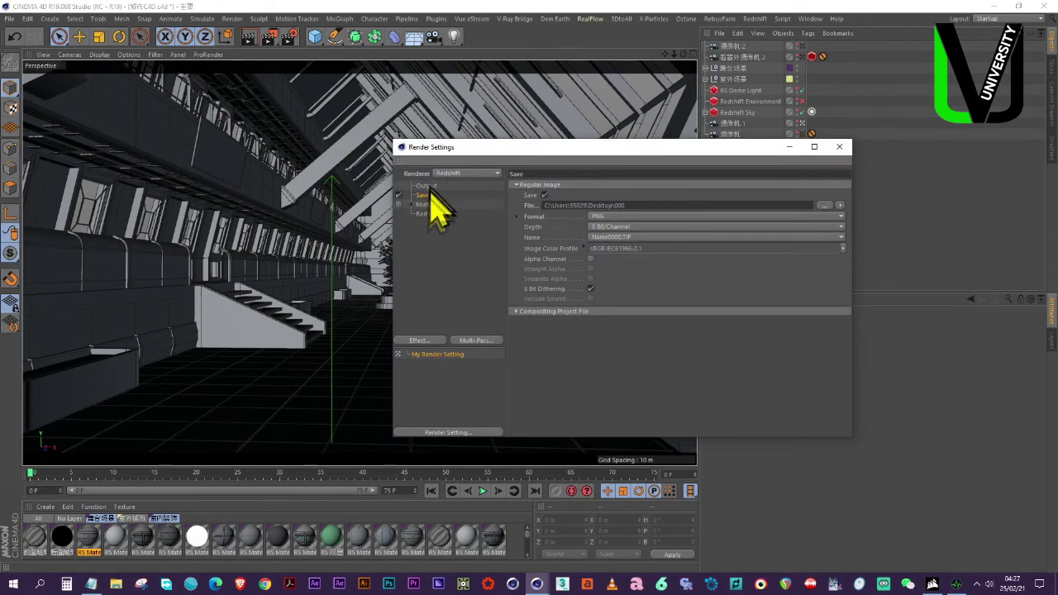
pyautogui.click(400, 196)
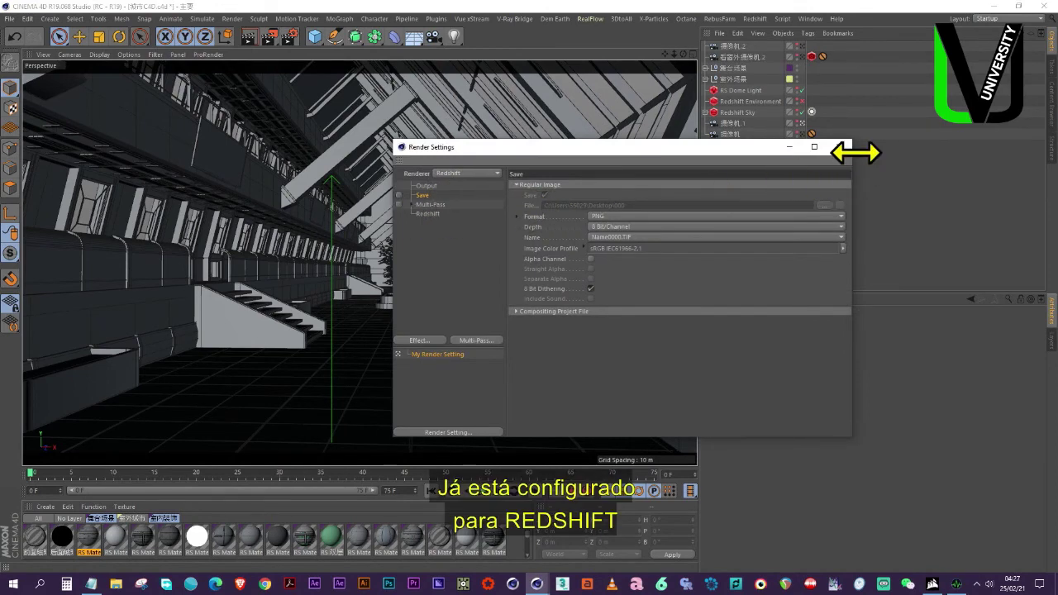
pyautogui.click(841, 147)
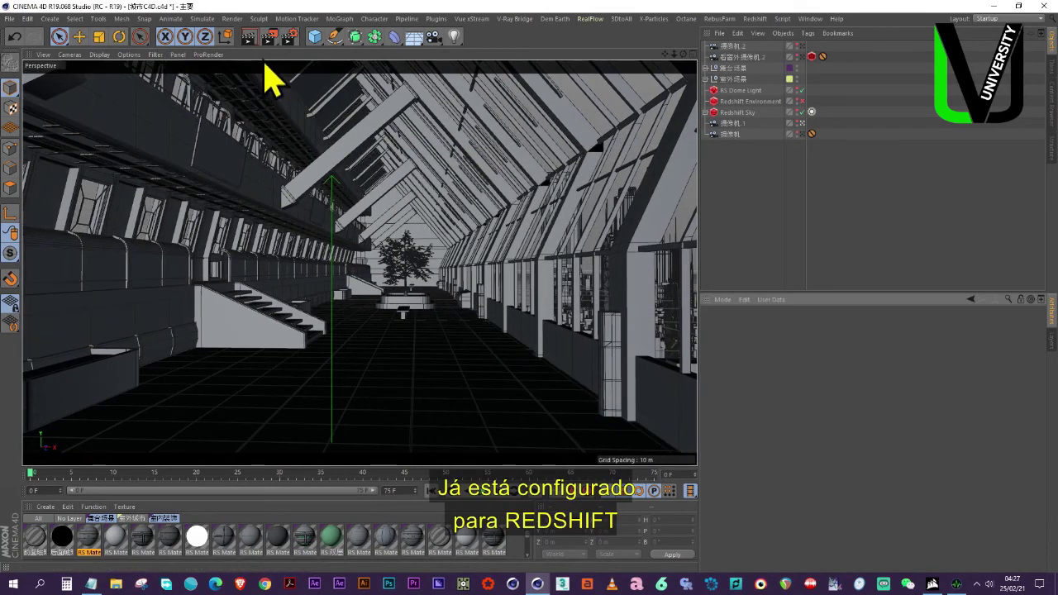
pyautogui.click(248, 37)
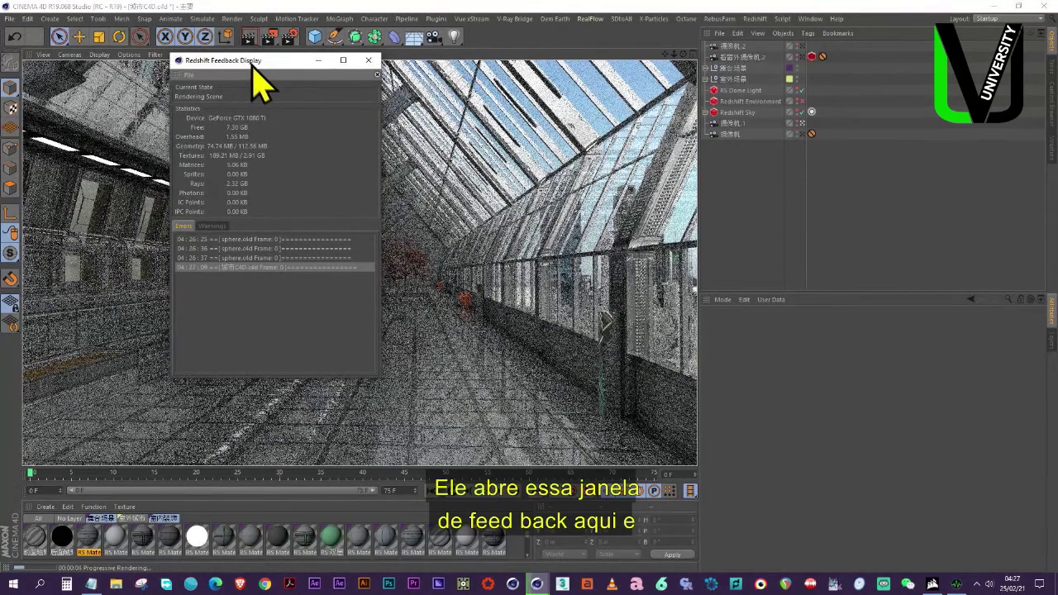
pyautogui.moveTo(252, 66); pyautogui.dragTo(870, 129)
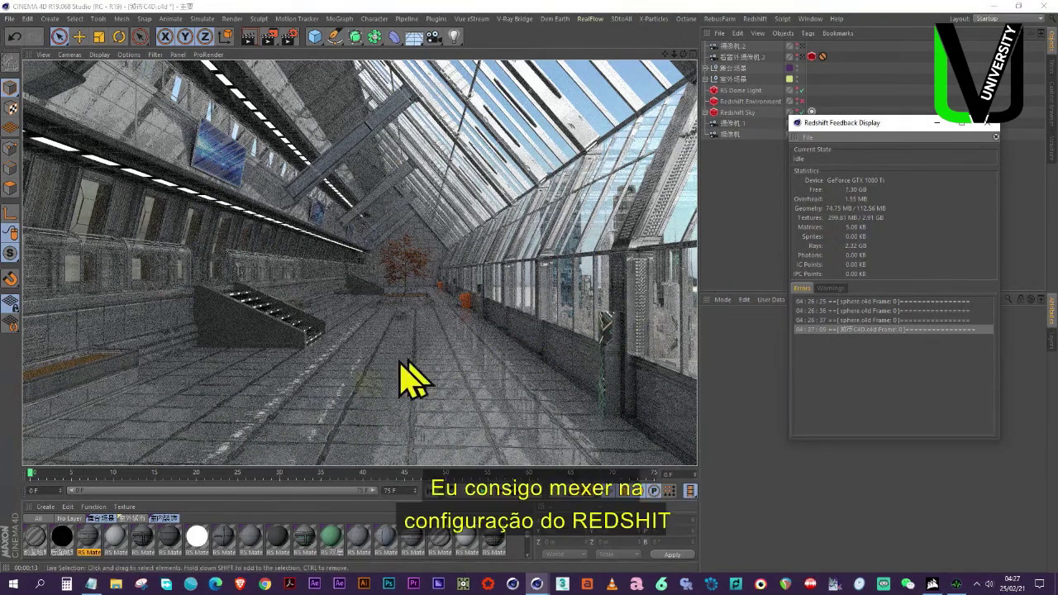
# - Review the basic Redshift progressive rendering and sampling settings, and render the perspective view again
pyautogui.click(289, 38)
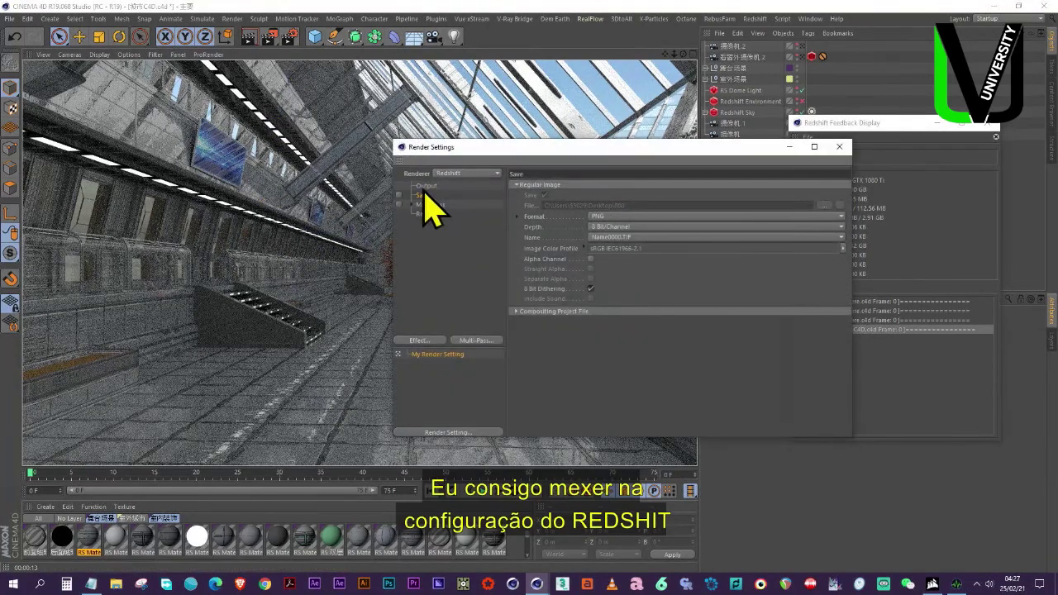
pyautogui.click(430, 214)
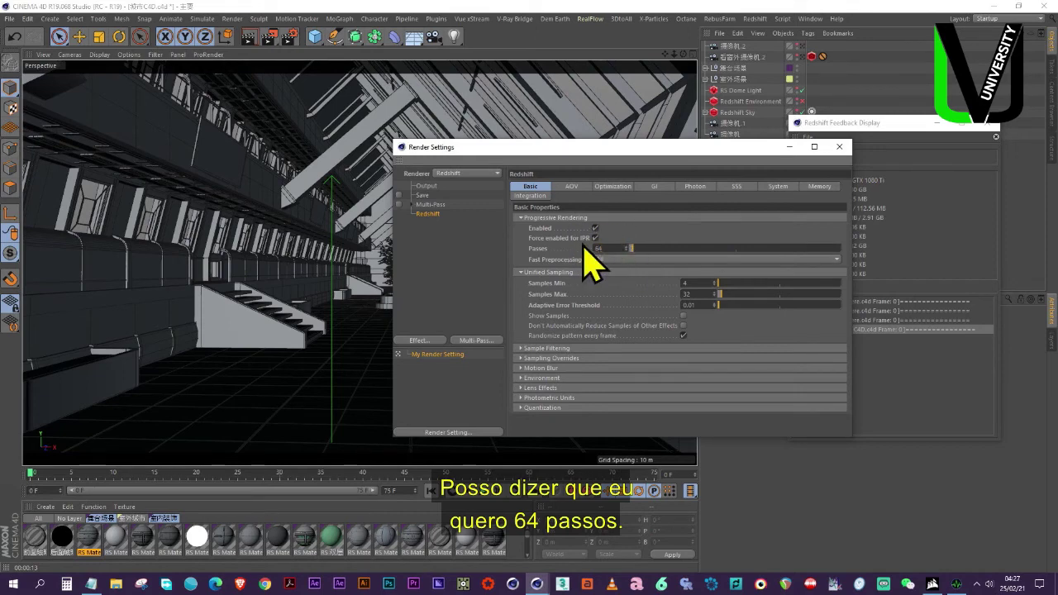
pyautogui.click(839, 147)
pyautogui.click(248, 37)
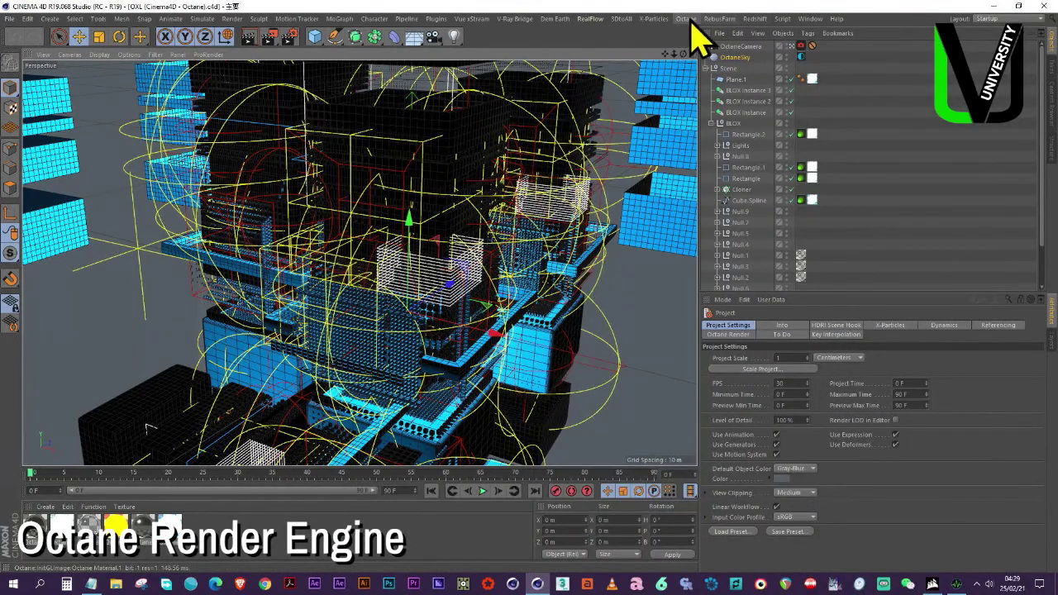
# - Open the Octane Dialog and the Octane Live Viewer window for the city block scene
pyautogui.click(689, 20)
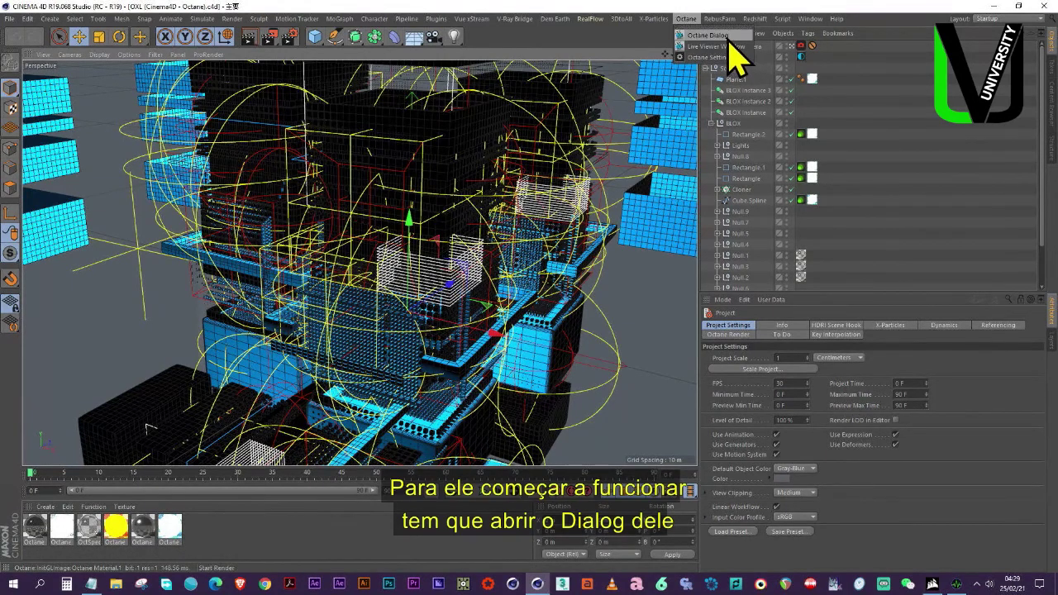
pyautogui.click(726, 36)
pyautogui.click(686, 19)
pyautogui.click(702, 47)
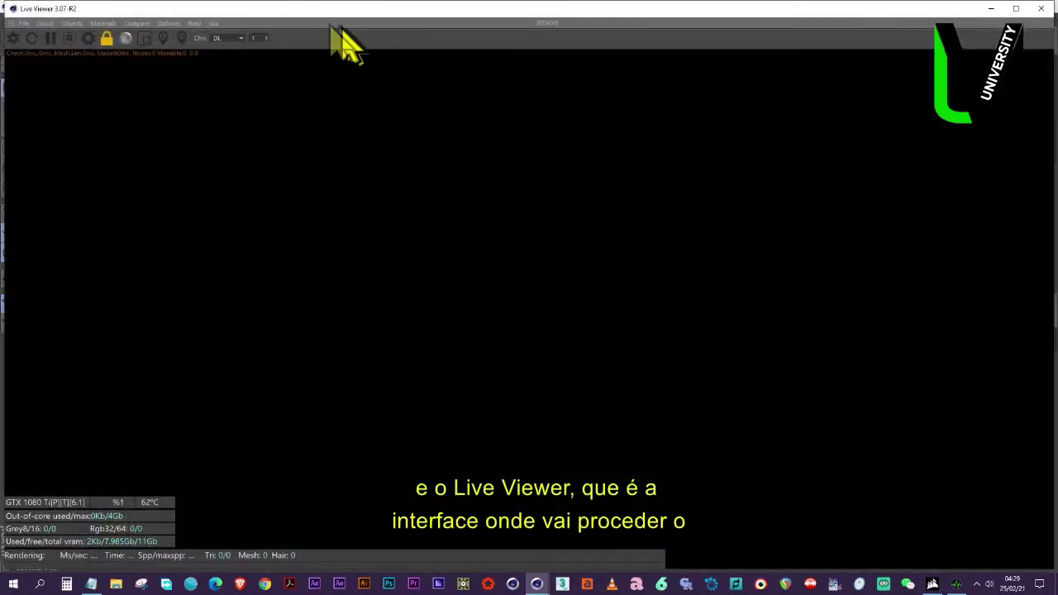
# - Shrink the Live Viewer and arrange it beside the Octane Dialog so both stay accessible over the viewport
pyautogui.moveTo(10, 9); pyautogui.dragTo(475, 98)
pyautogui.moveTo(371, 233); pyautogui.dragTo(225, 234)
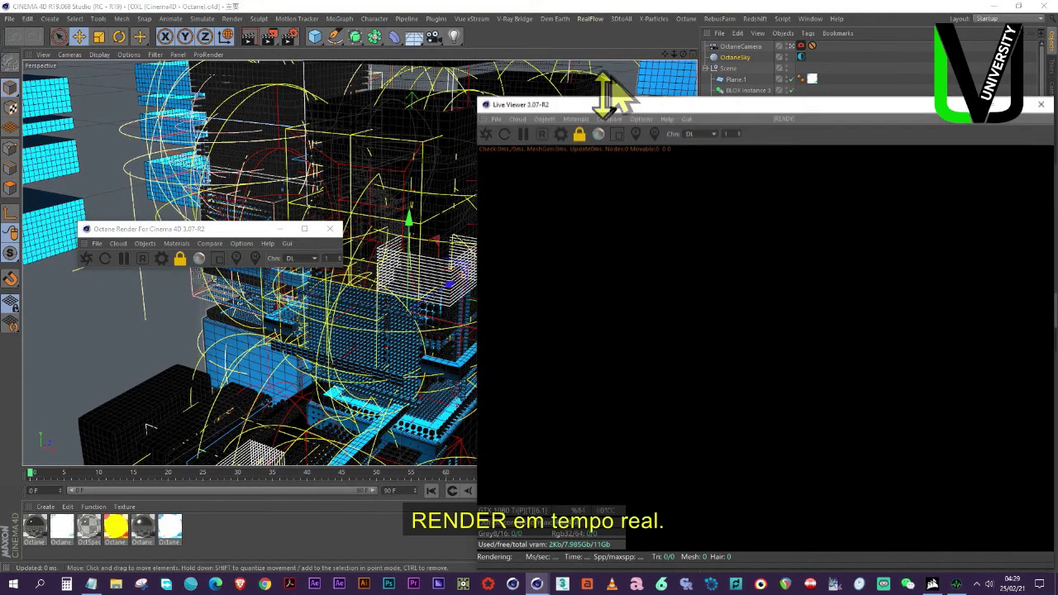
pyautogui.moveTo(645, 98); pyautogui.dragTo(554, 57)
pyautogui.moveTo(654, 66); pyautogui.dragTo(610, 61)
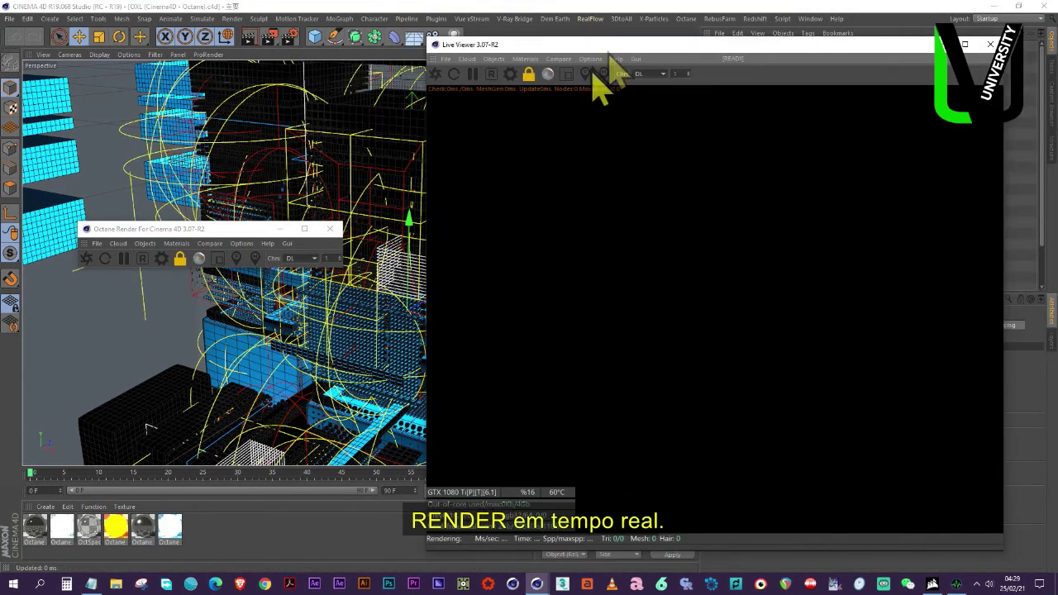
# - Start the real-time Octane render of the scene, and close the Octane Dialog when finished
pyautogui.click(86, 258)
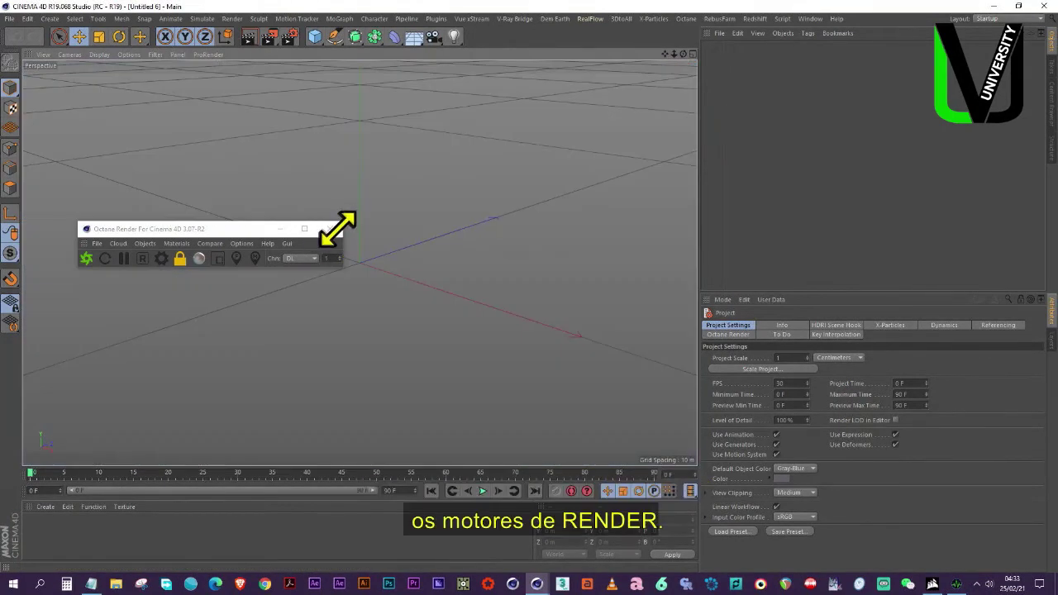
pyautogui.click(330, 229)
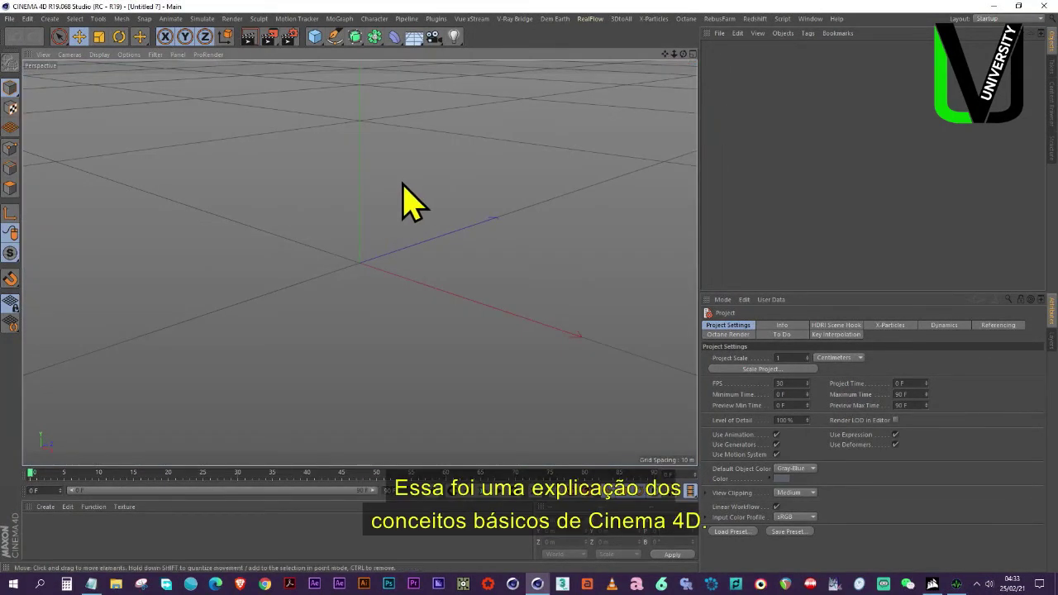